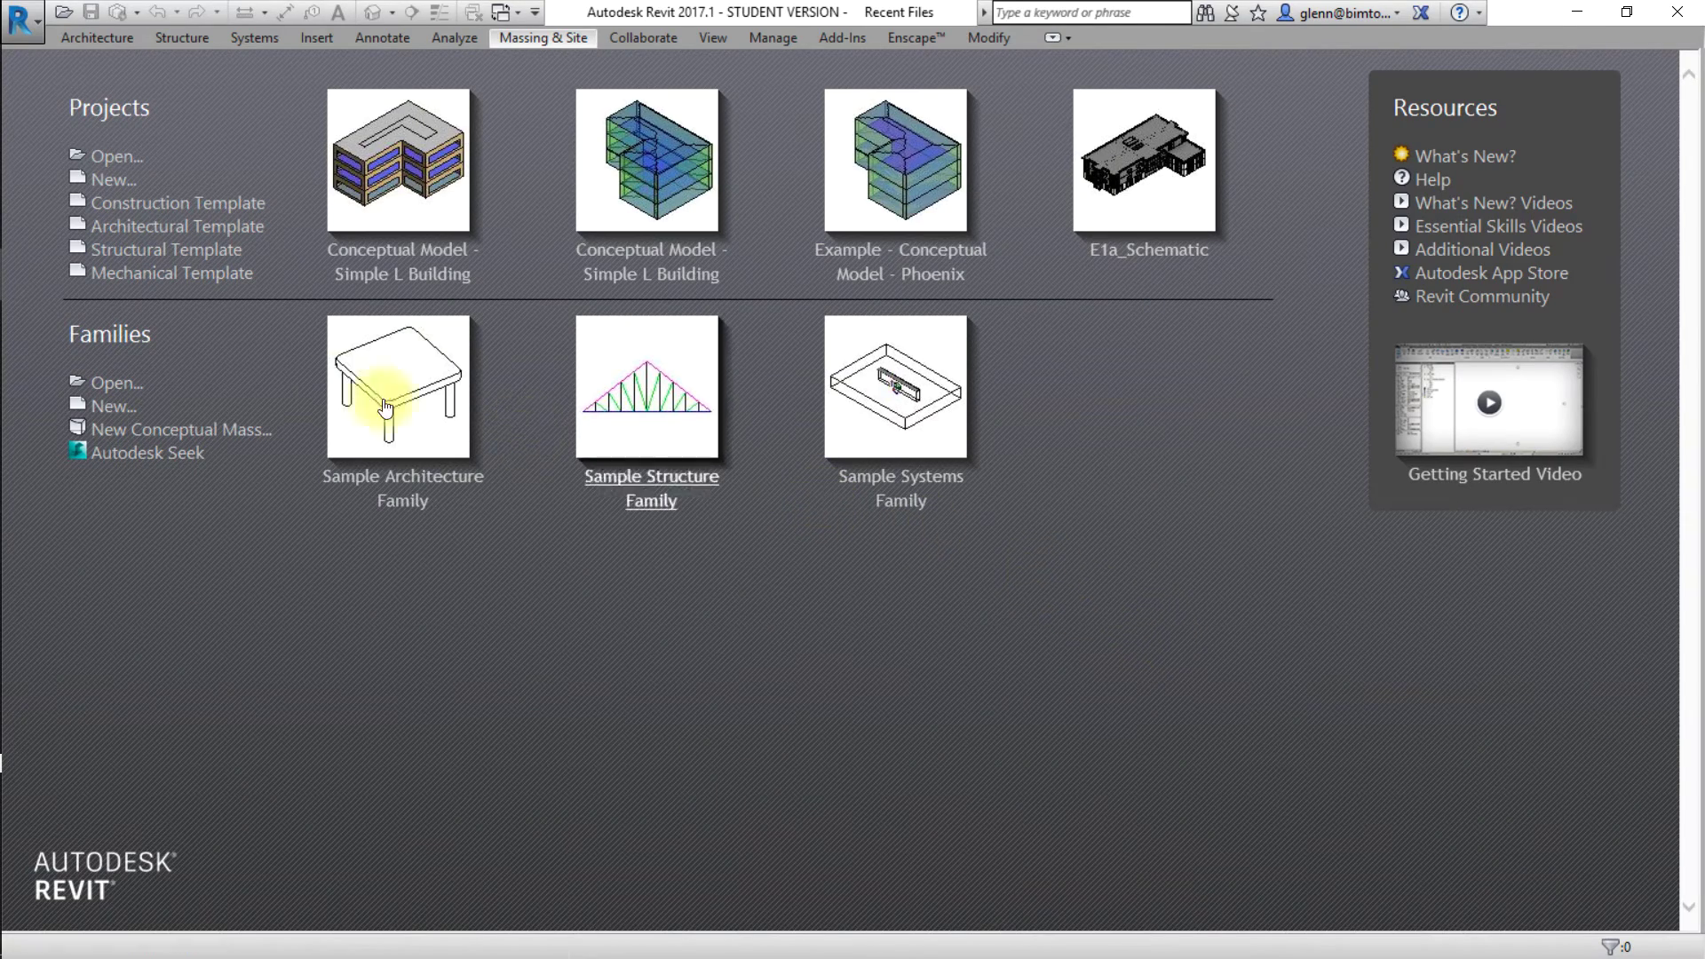
- Open the Conceptual Model - Simple L Building project from the Models folder
left_click(98, 165)
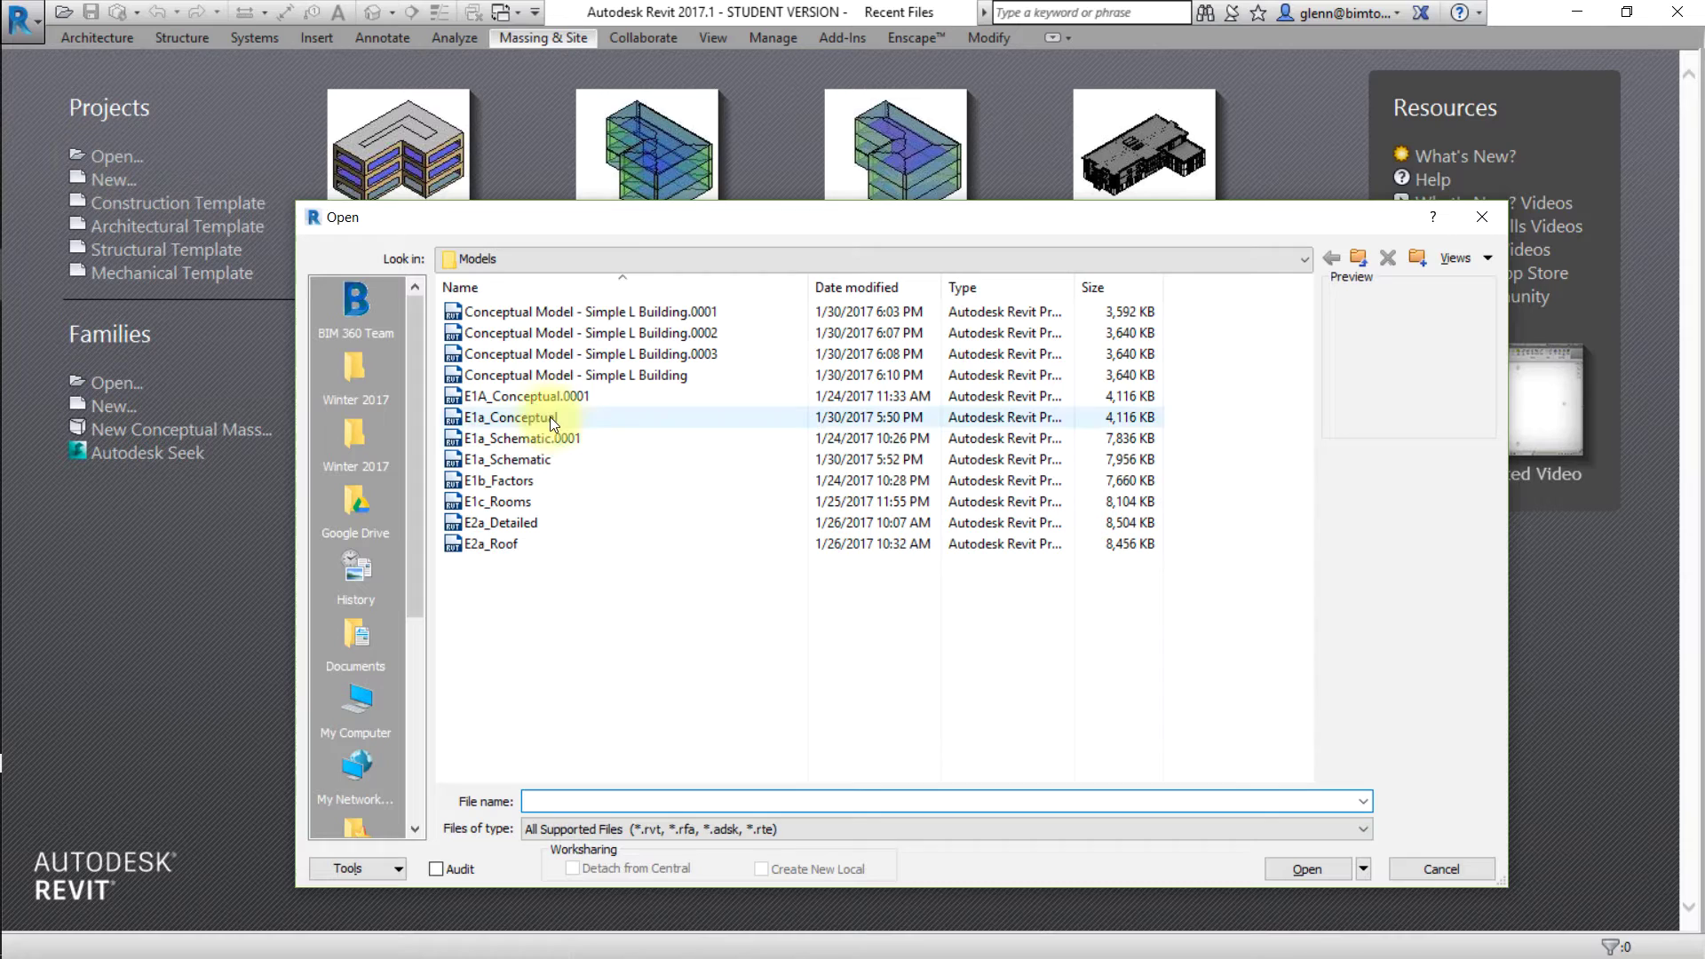
left_click(592, 374)
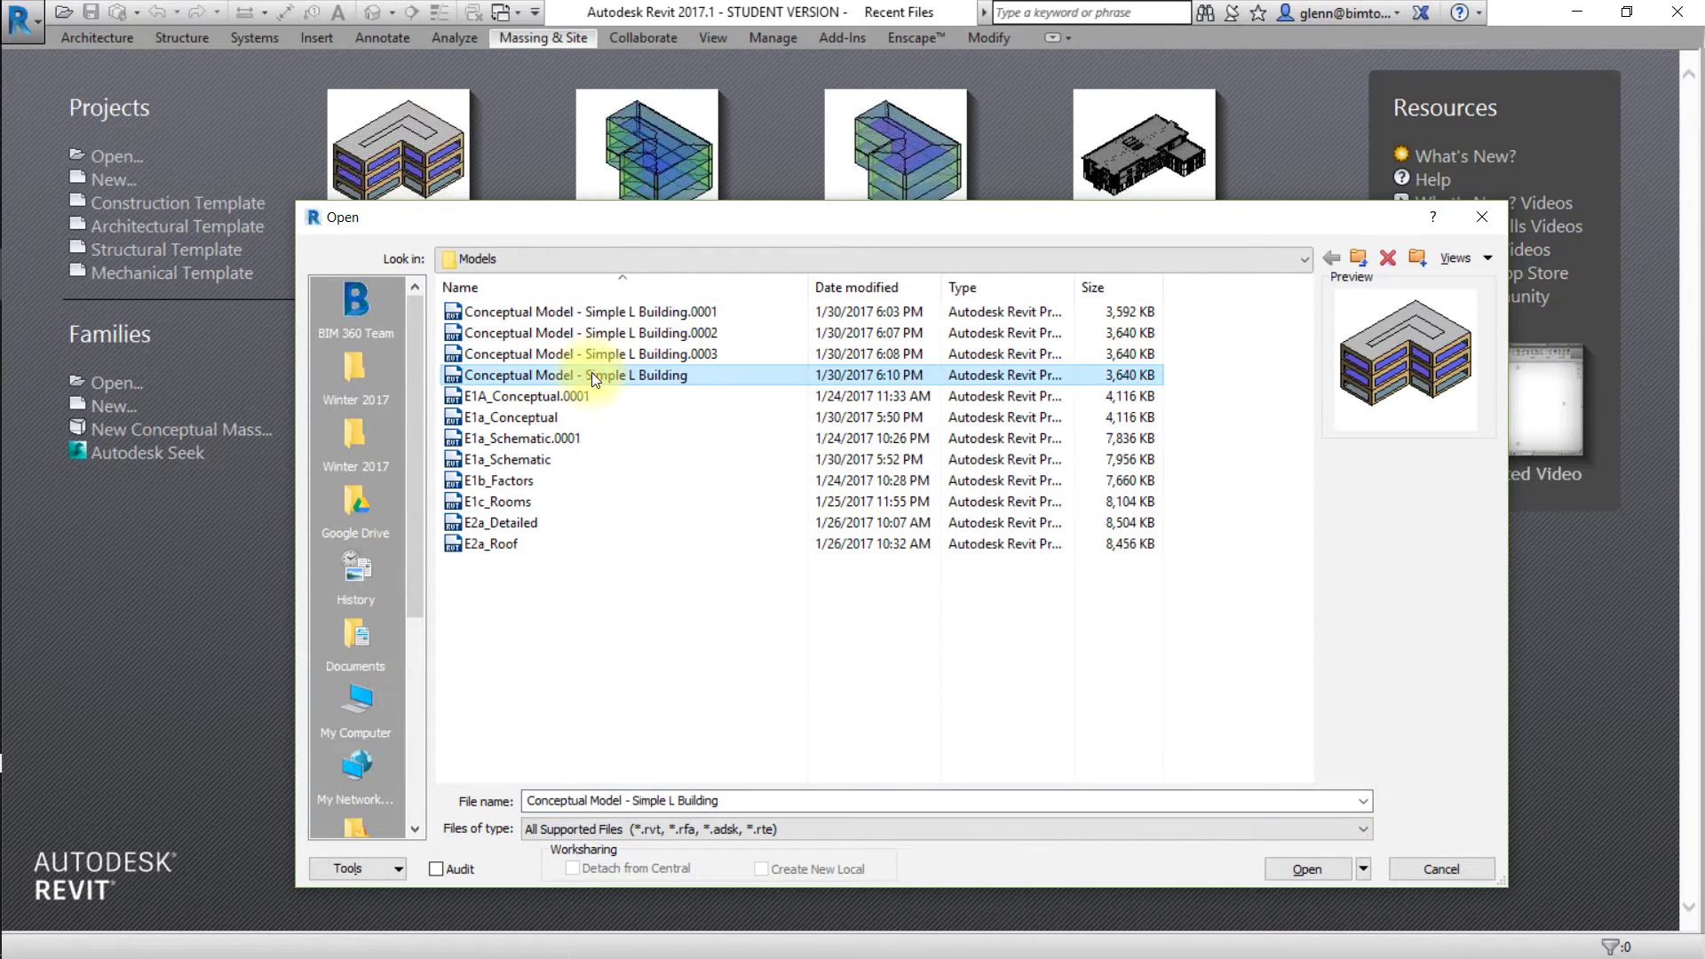
left_click(1302, 867)
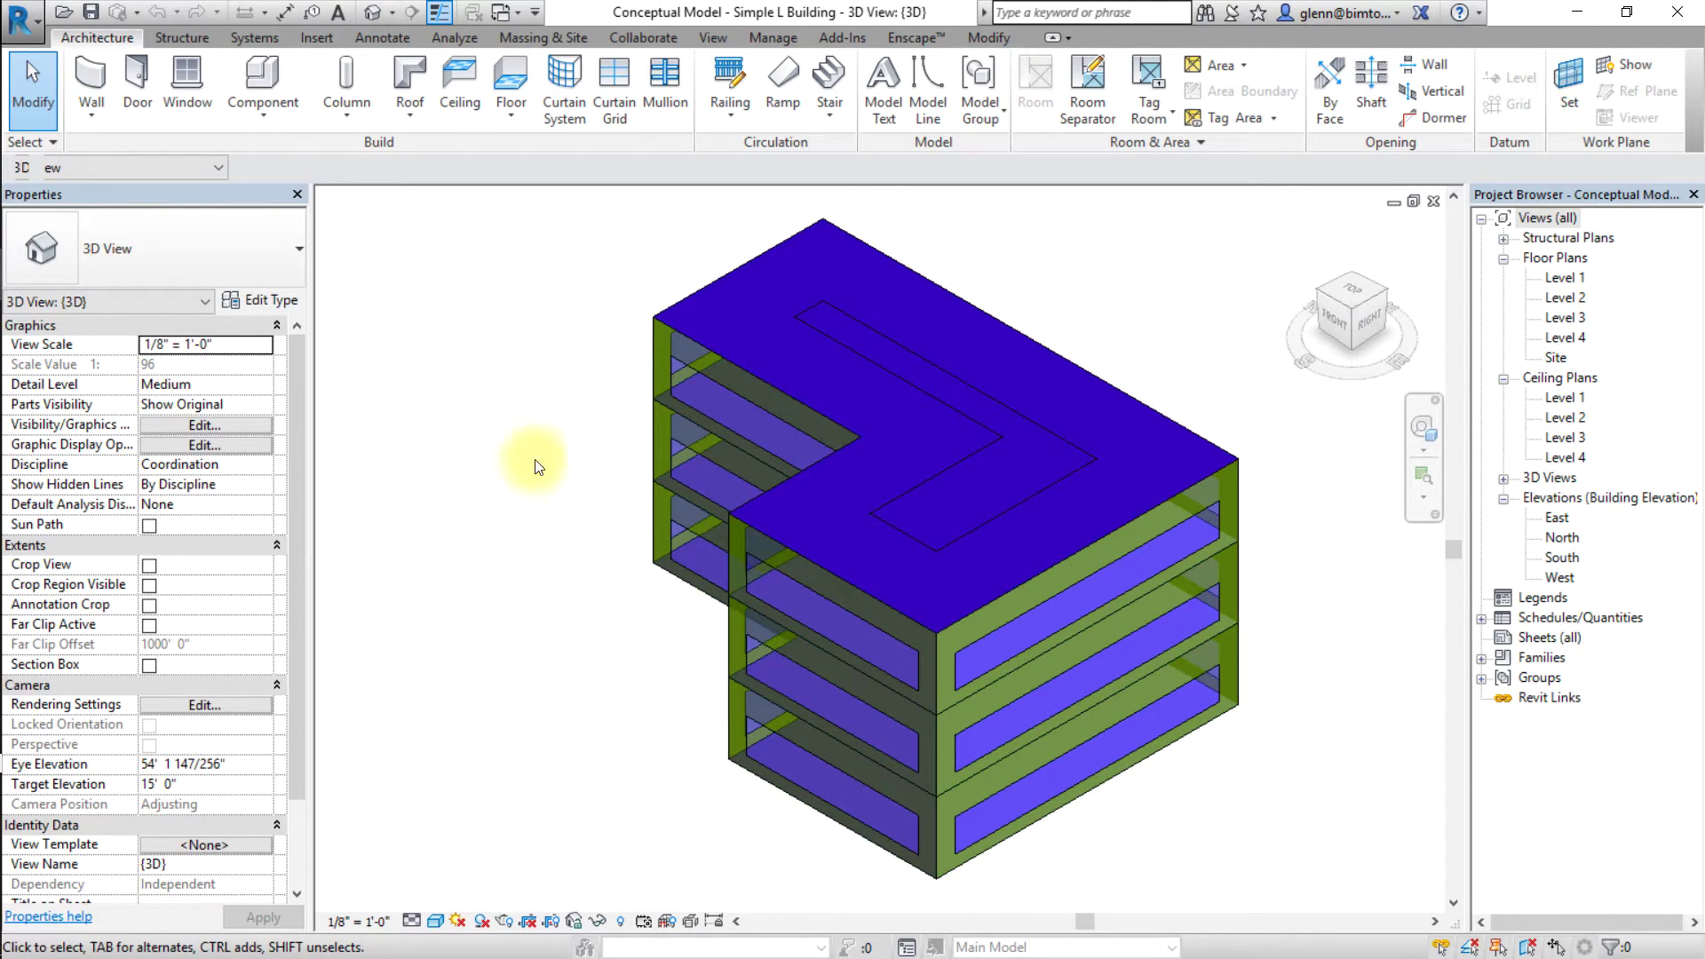
- Switch the mass display to Show Mass Form and Floors on the Massing & Site tab
left_click(527, 42)
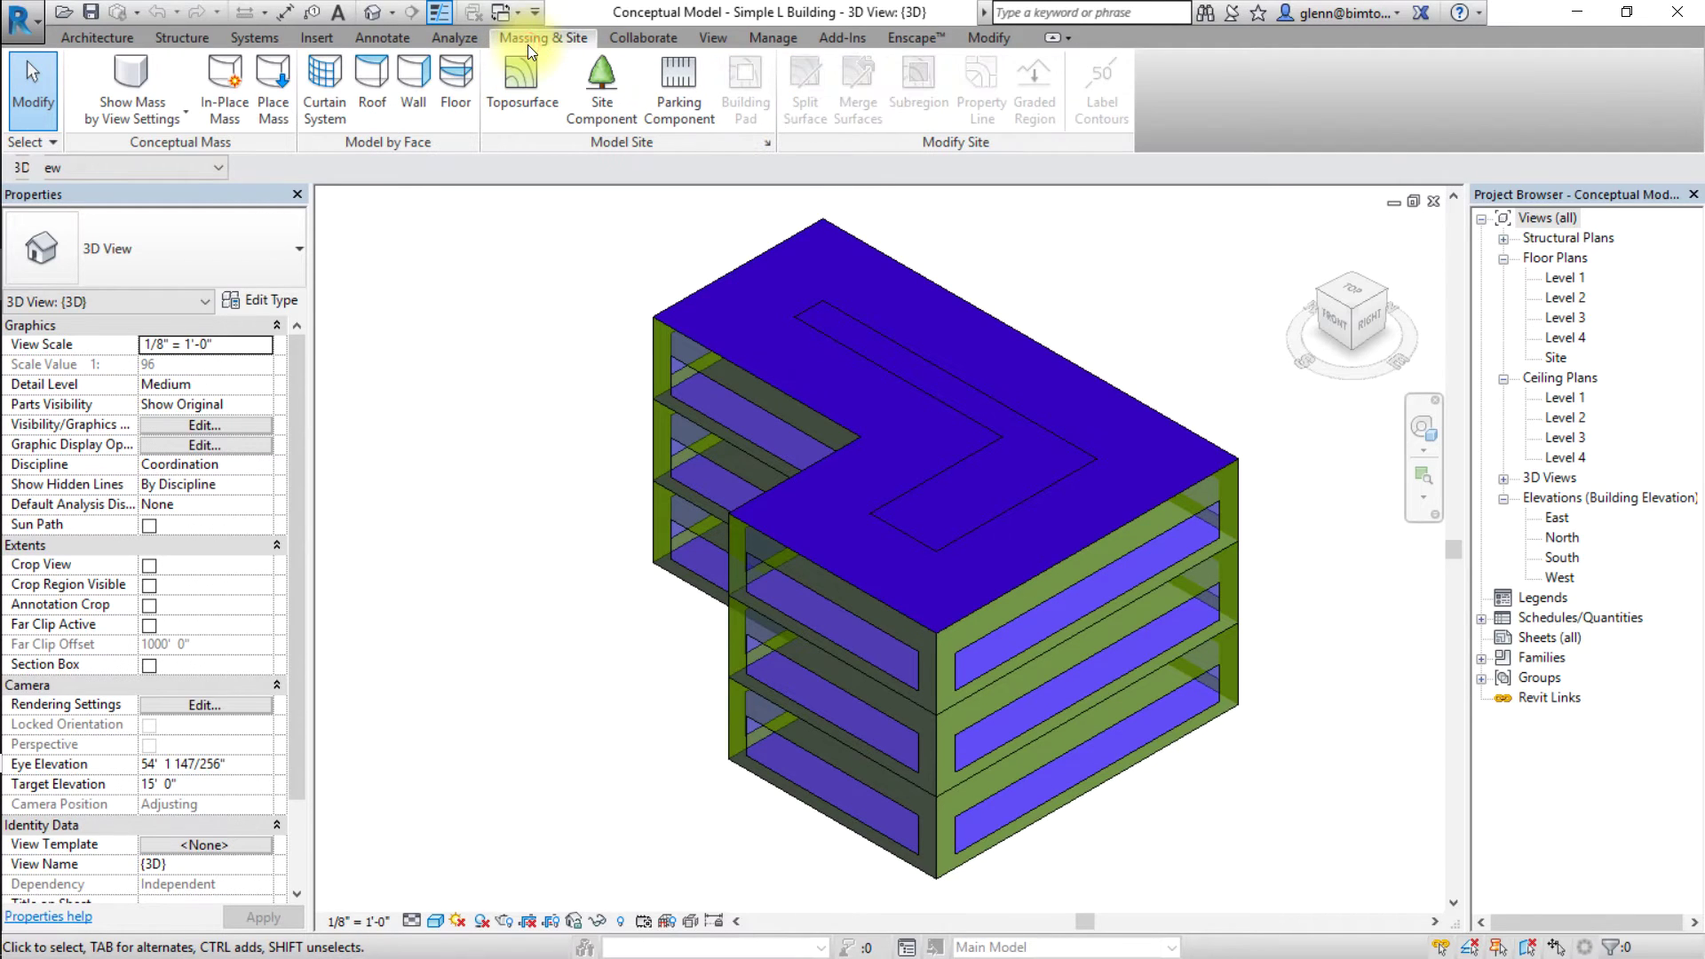
left_click(176, 124)
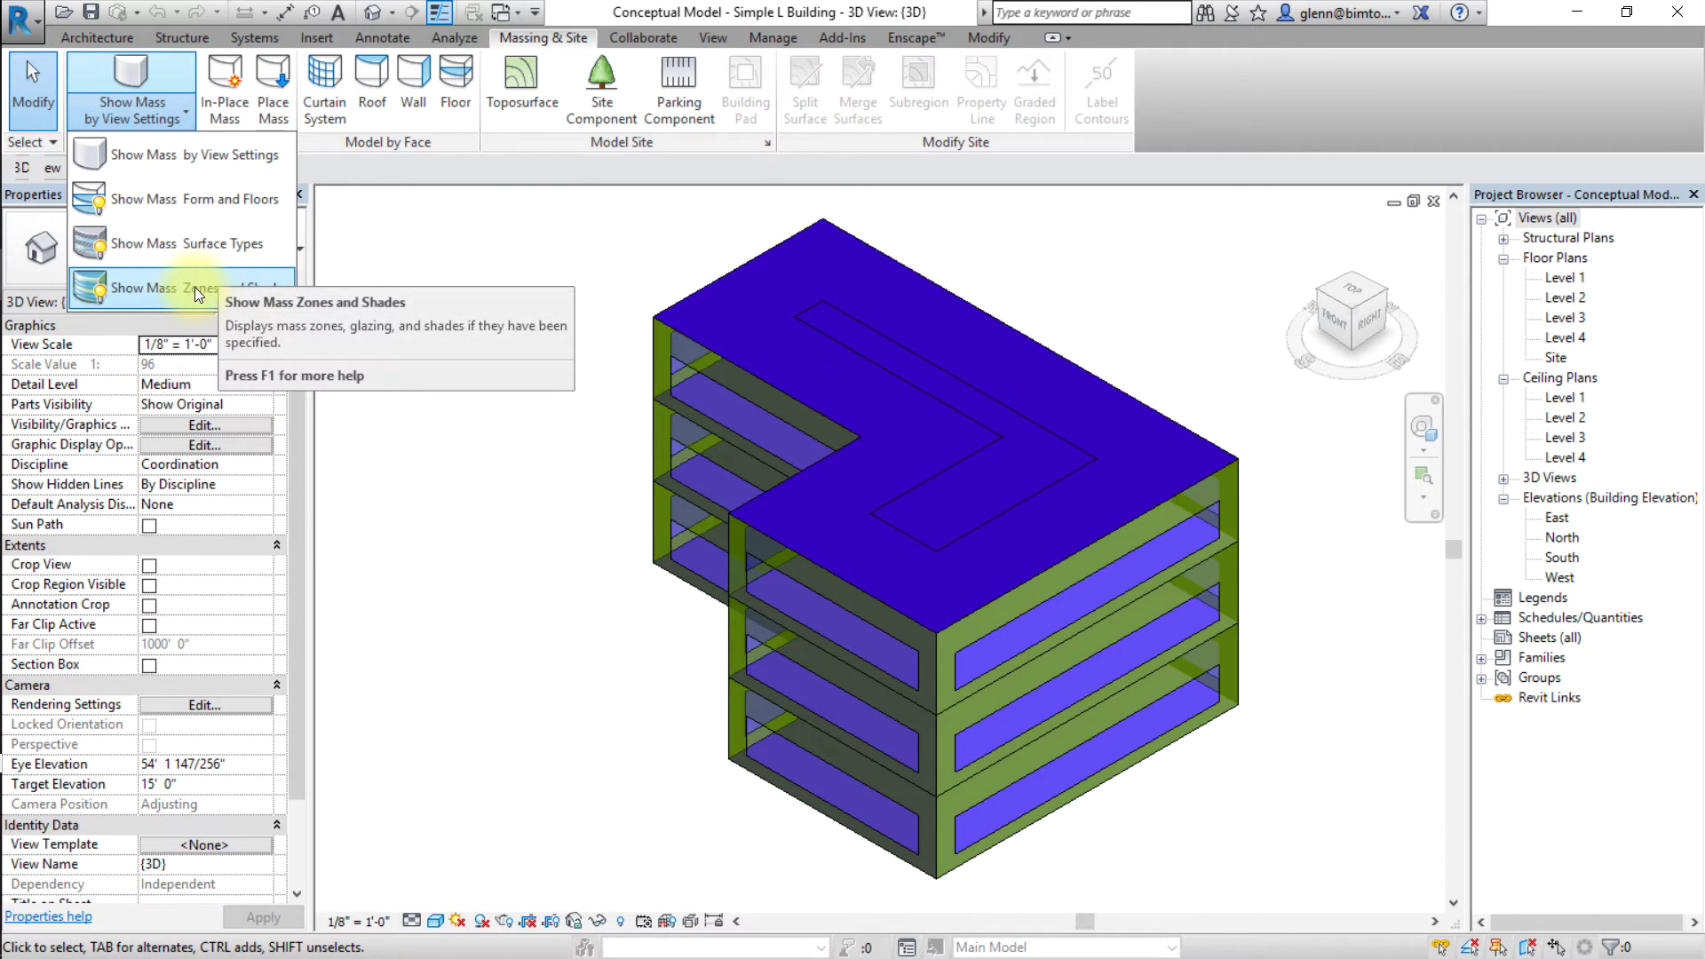
left_click(235, 201)
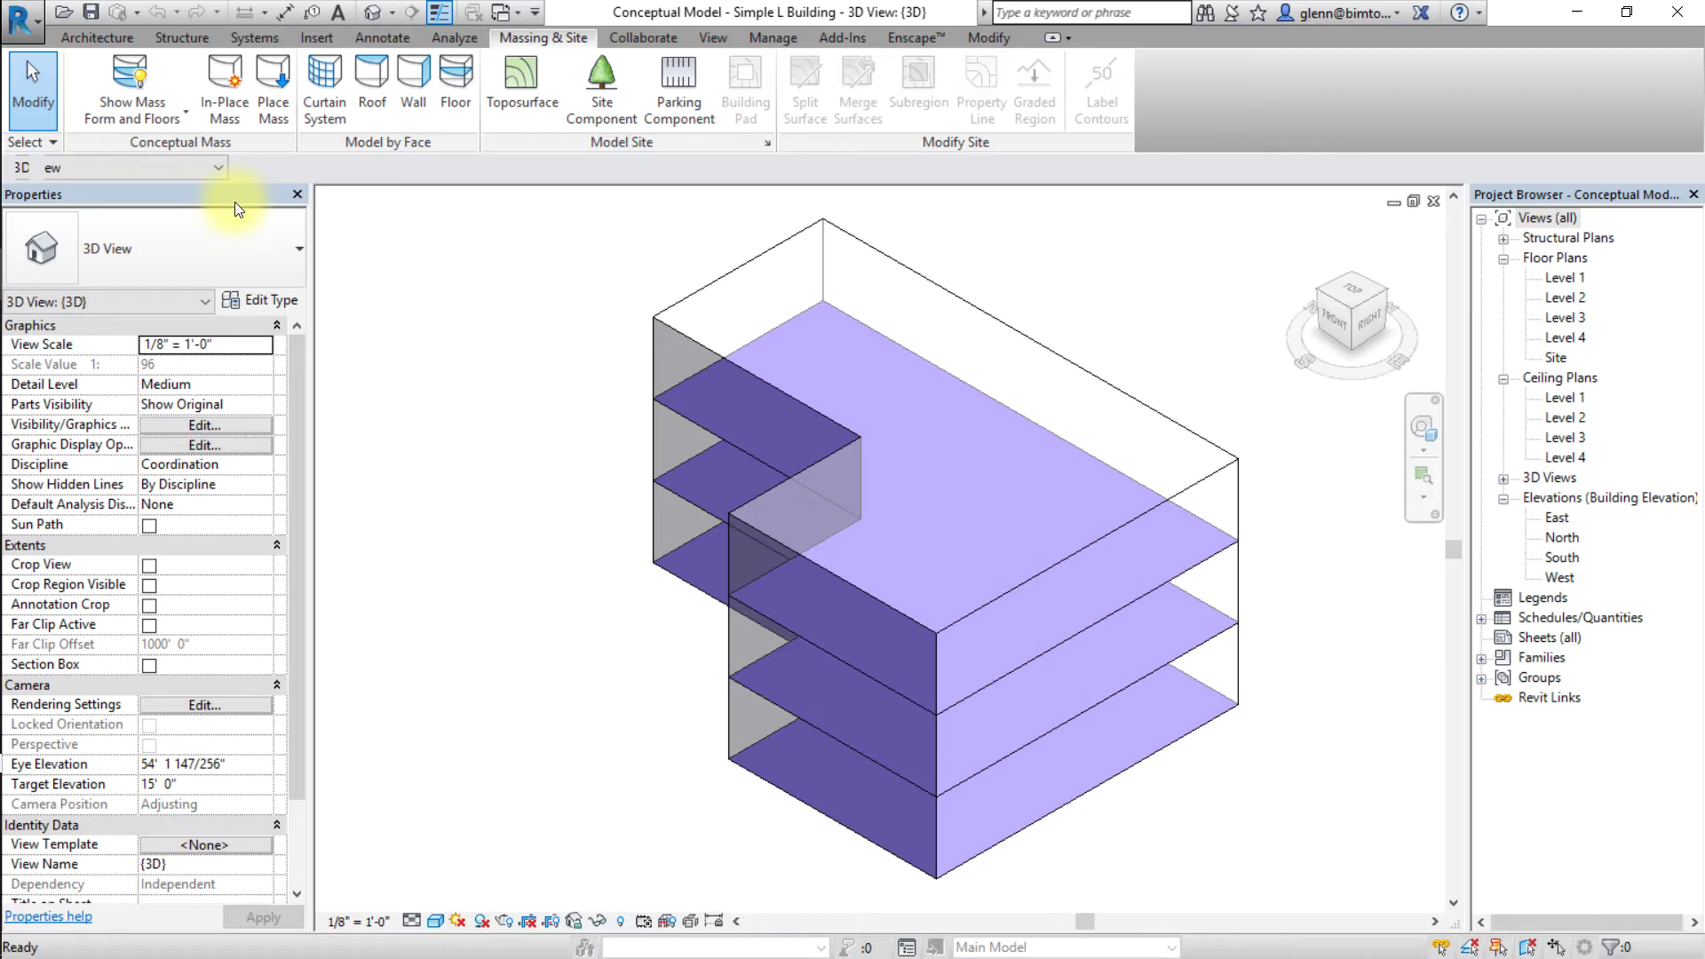
- Create a Generic - 12" floor by face on the Level 1 mass floor
left_click(461, 68)
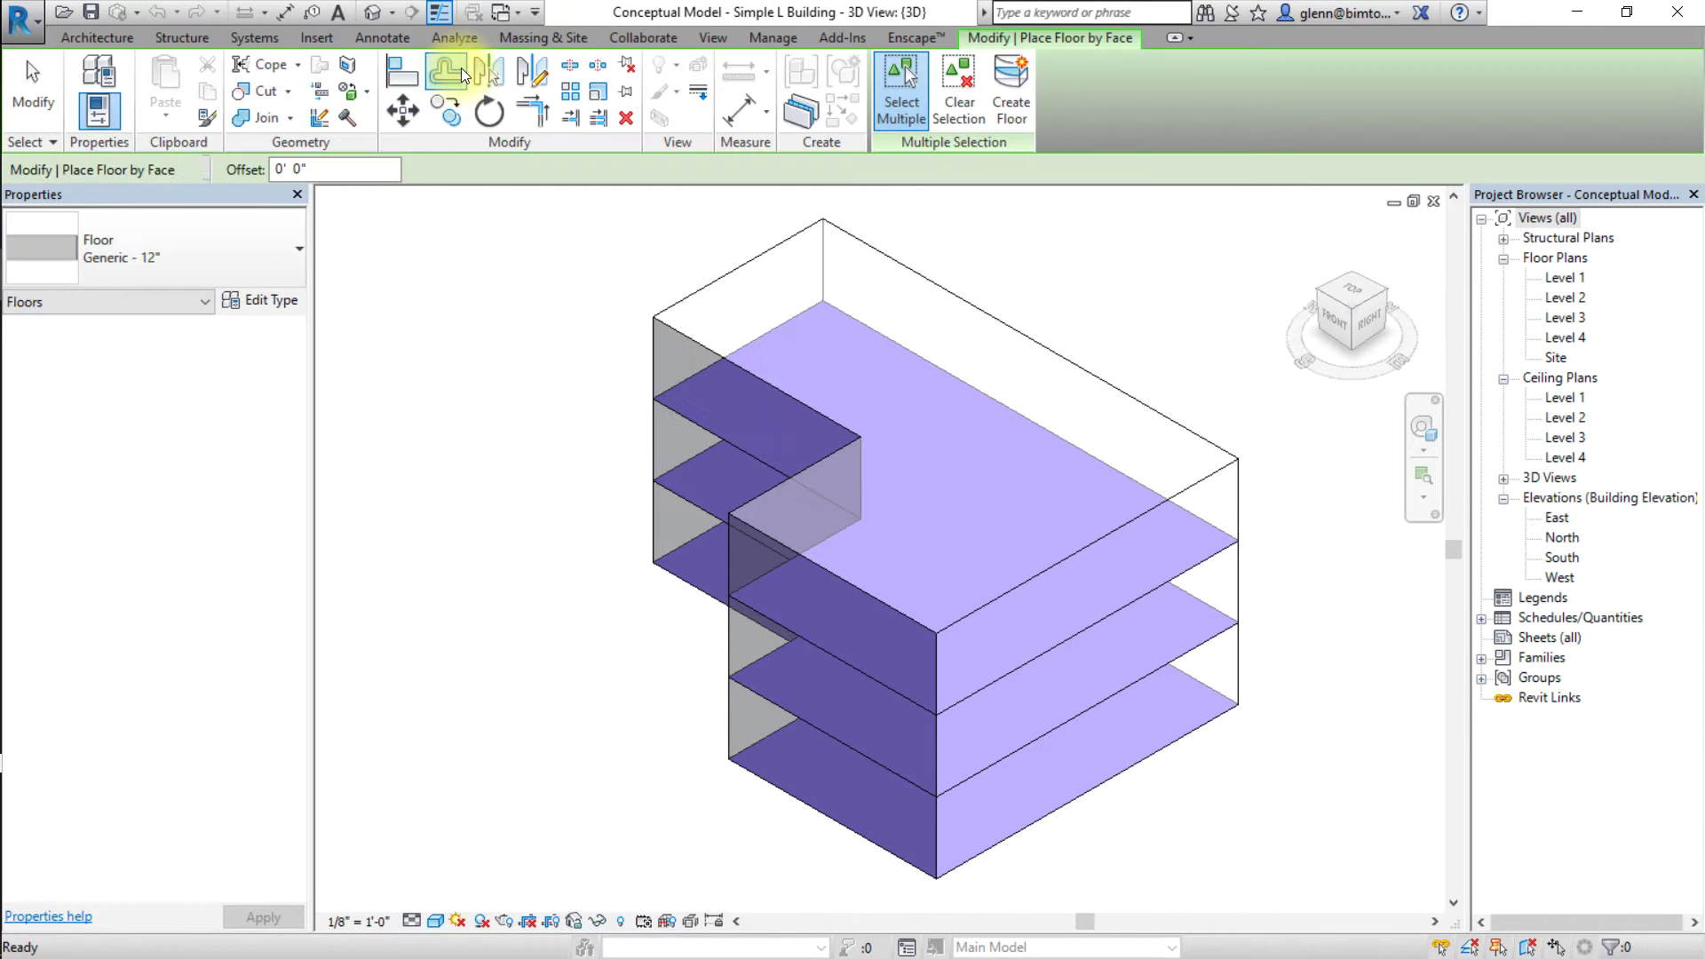
left_click(300, 257)
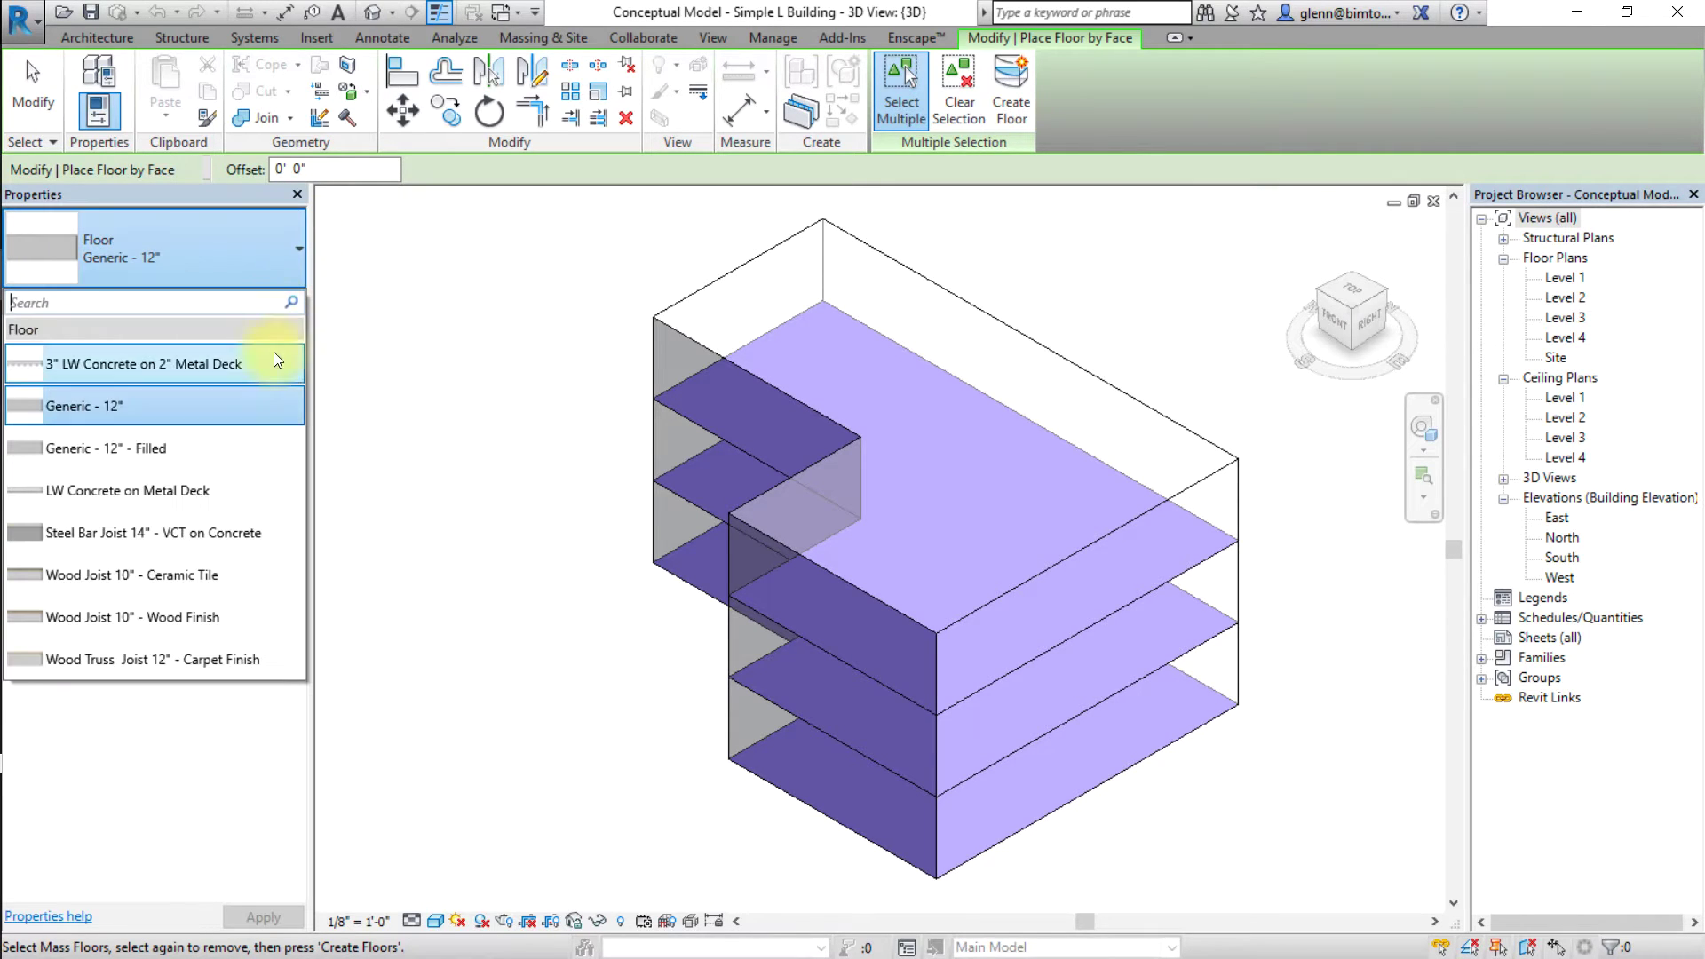
left_click(246, 411)
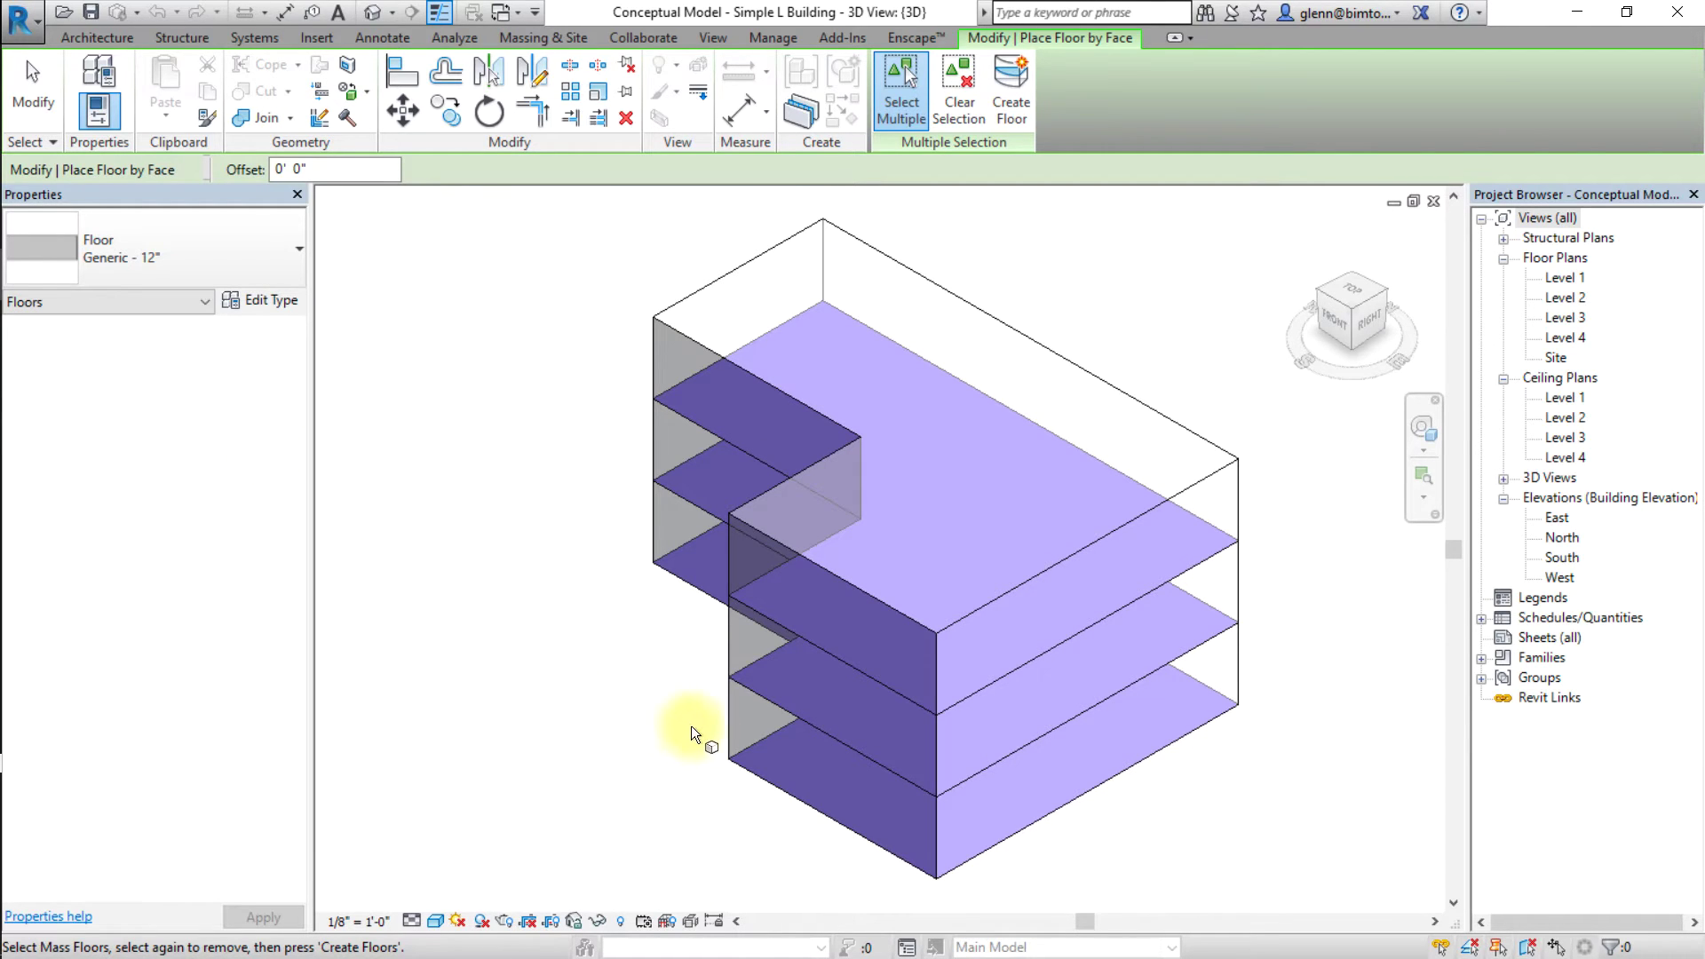
left_click(755, 755)
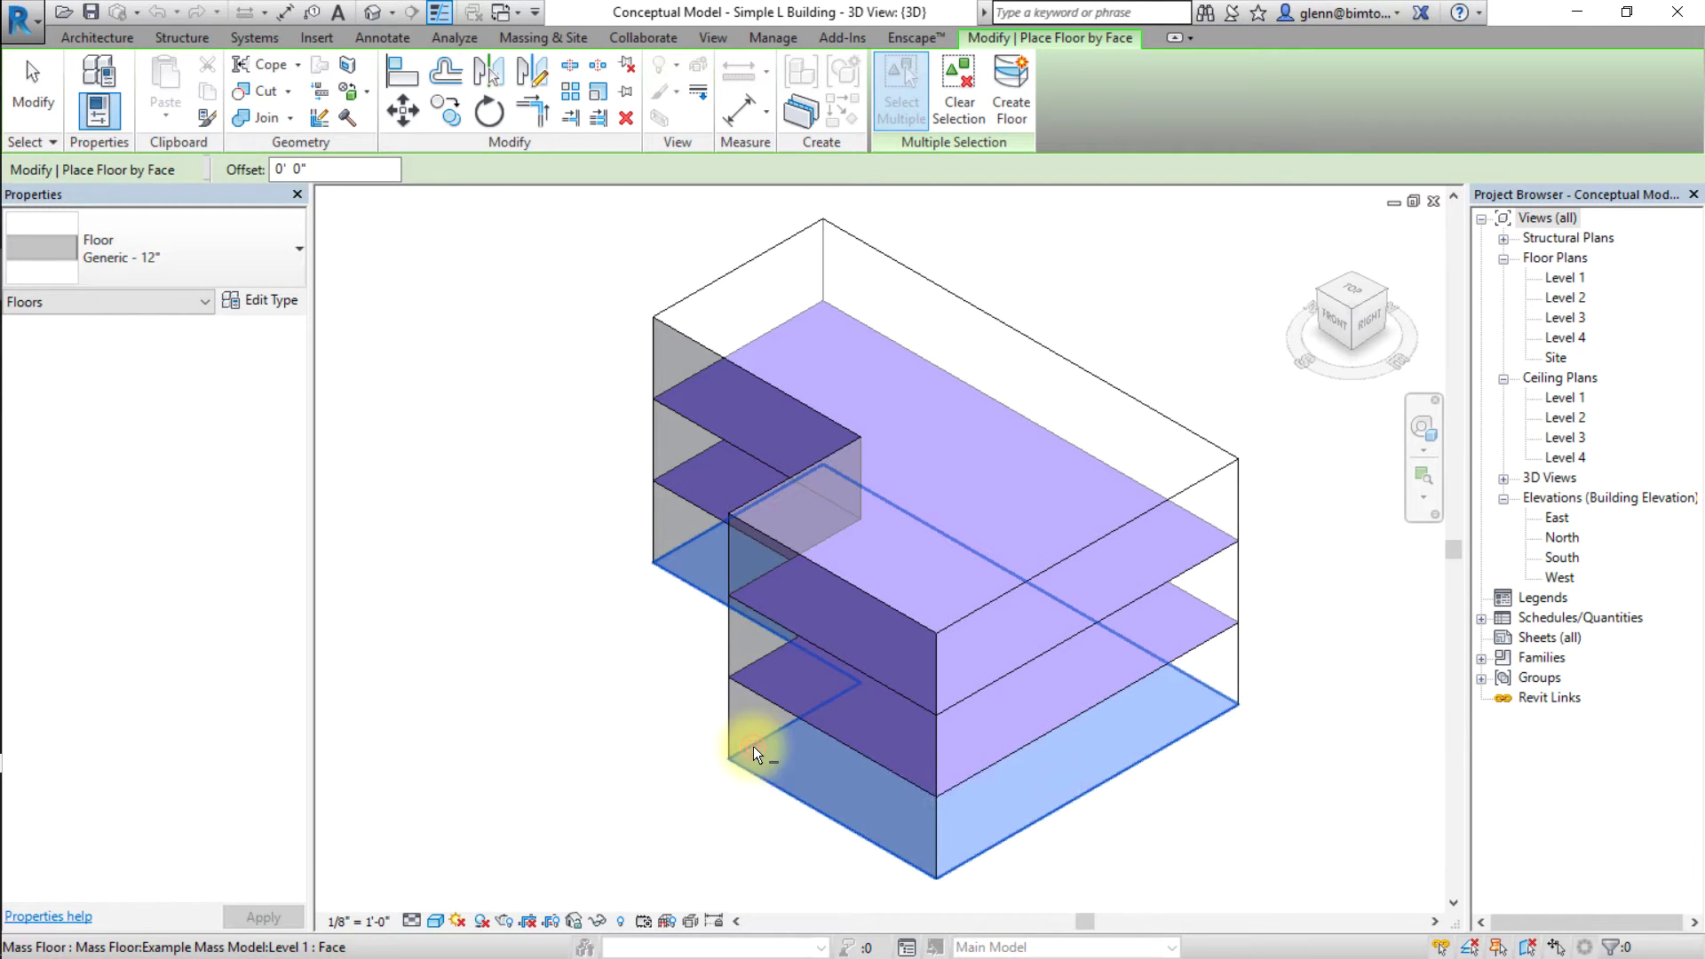
left_click(1014, 106)
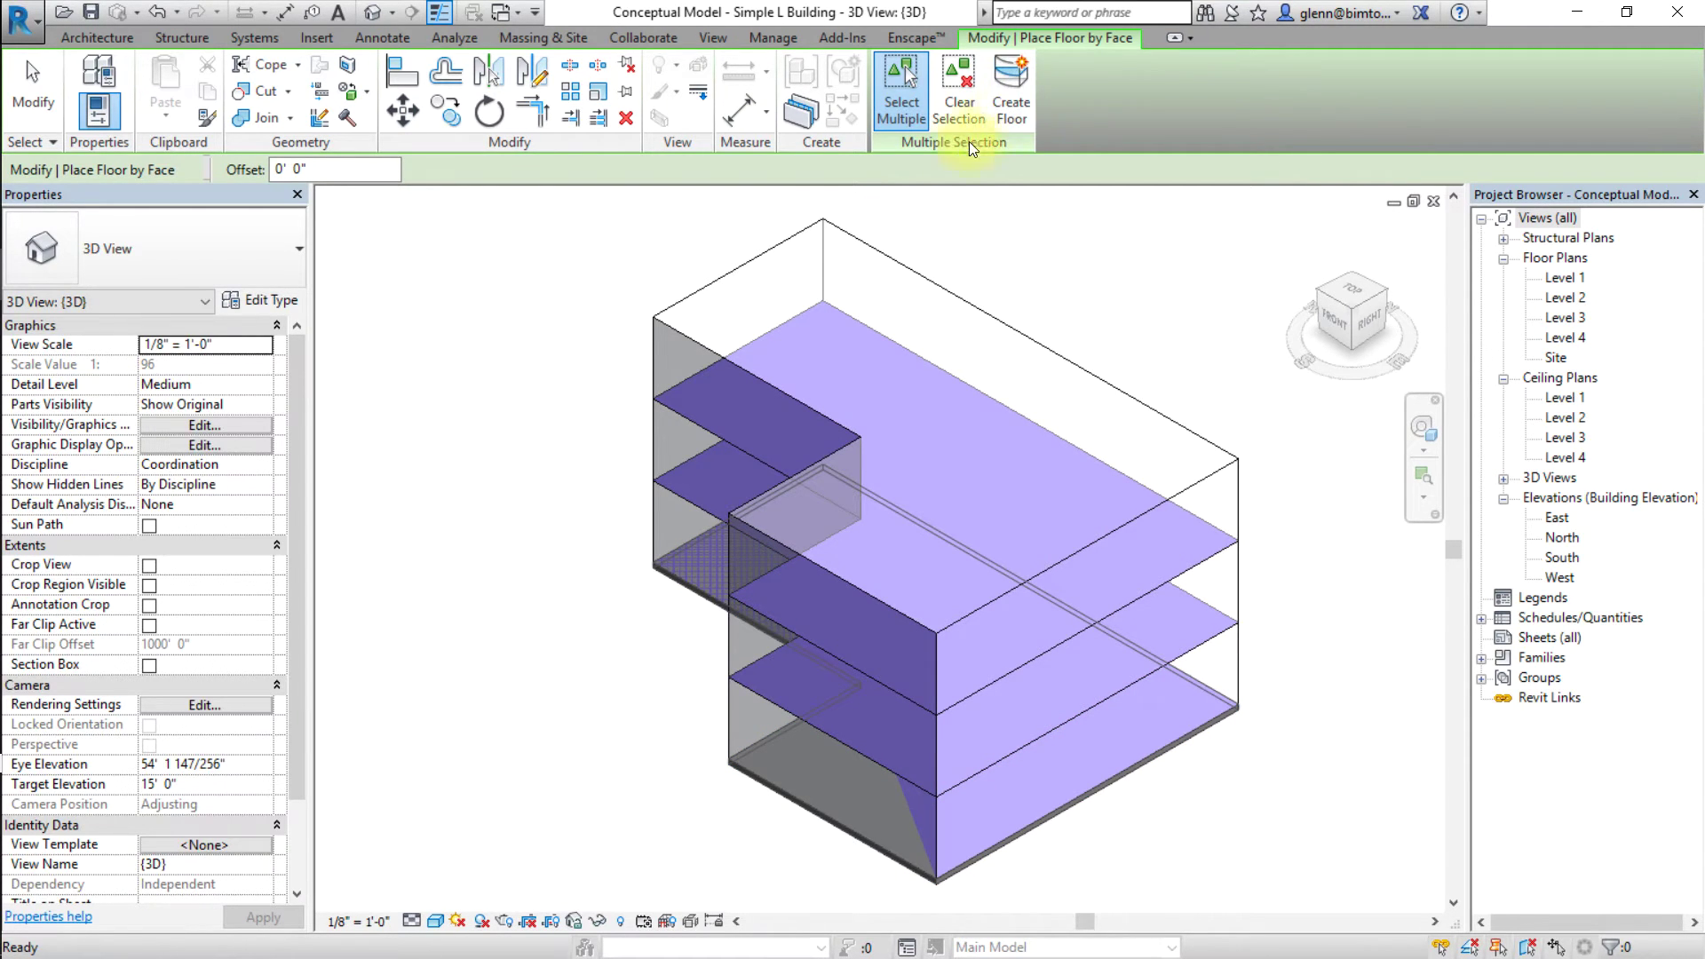
left_click_drag(697, 285, 488, 449)
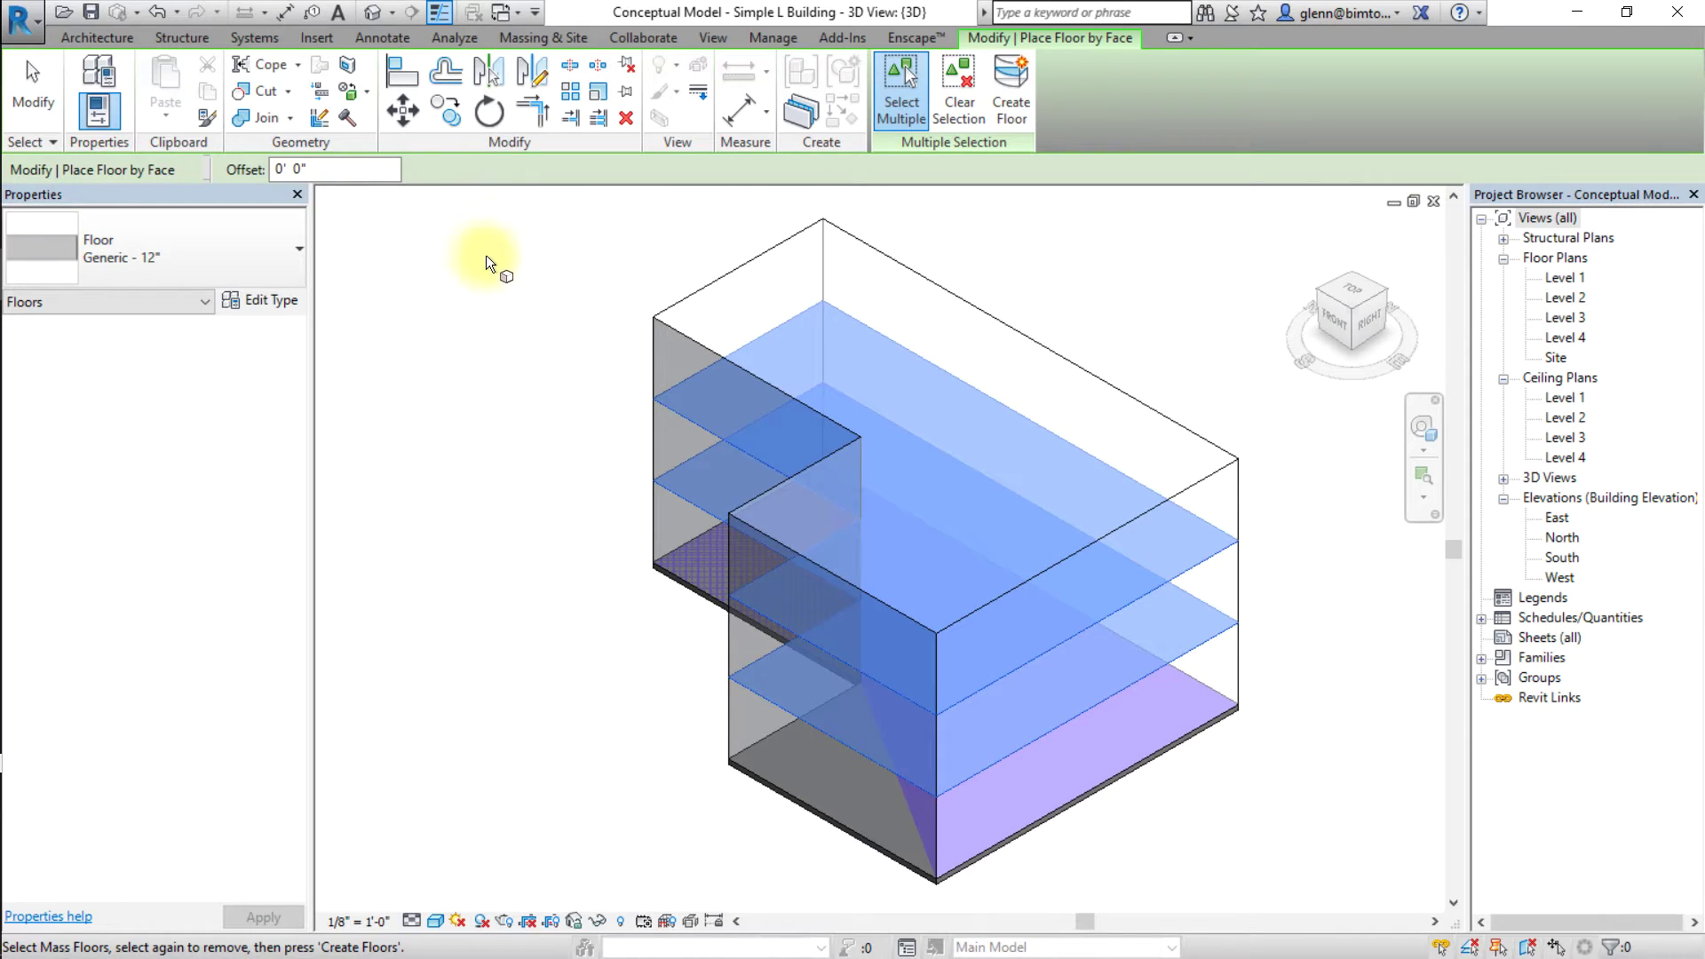
left_click(528, 44)
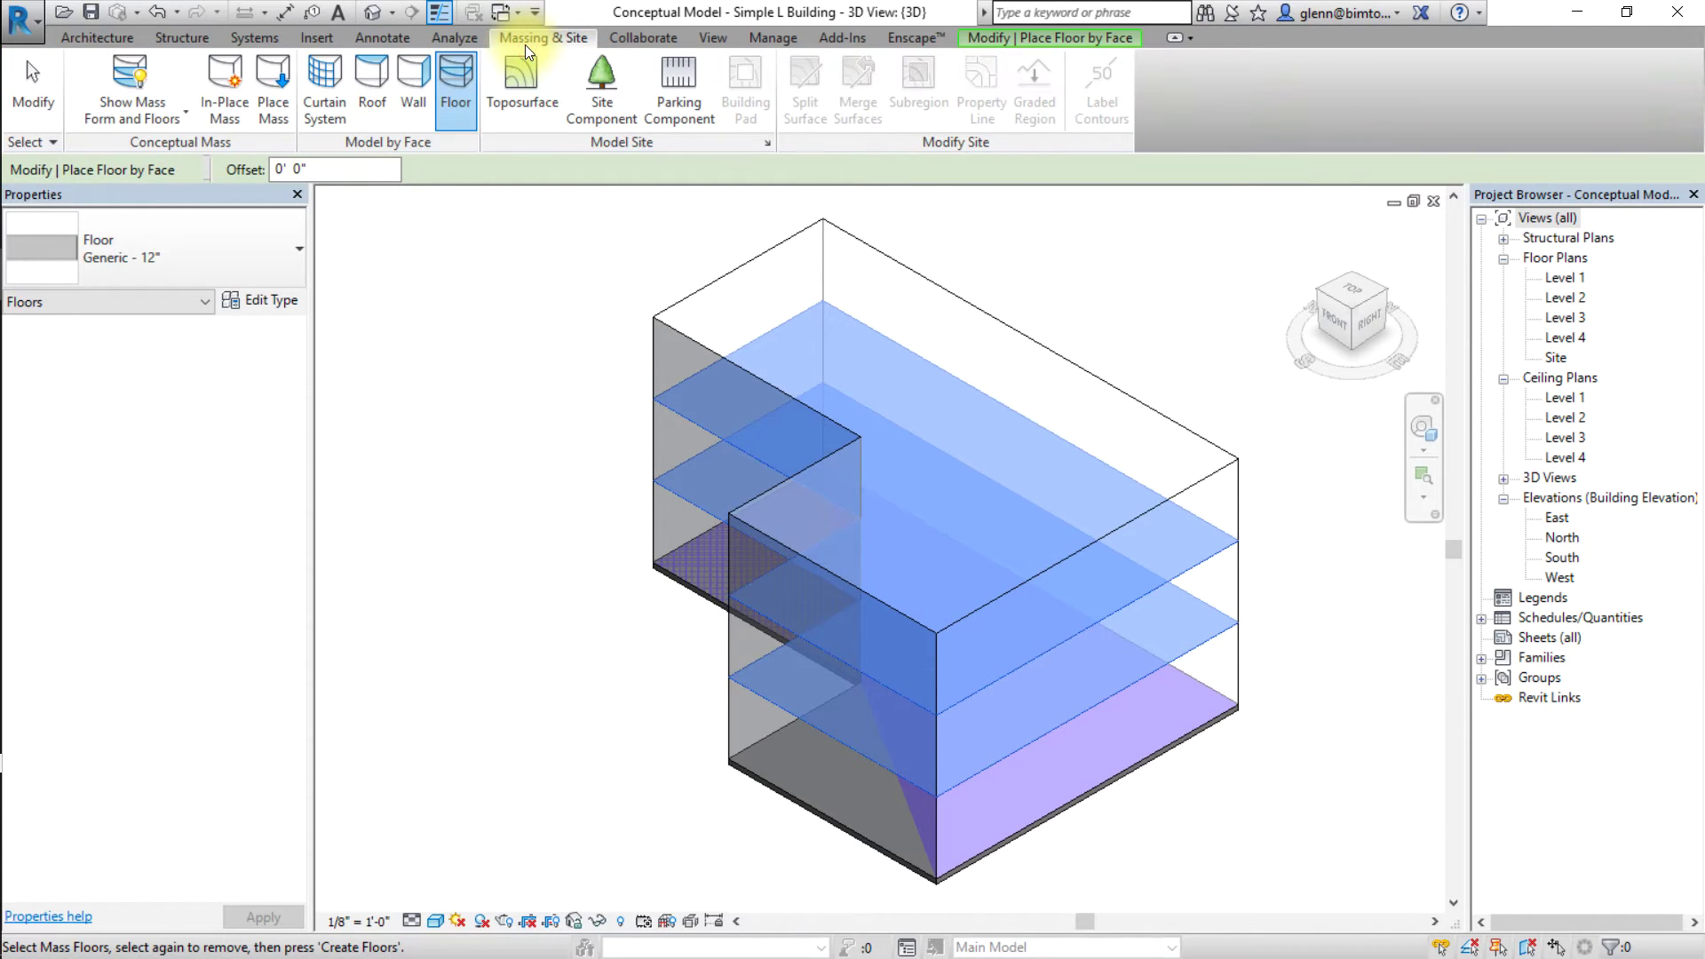
- Place a Steel Truss - Insulation on Metal Deck - EPDM roof on the mass's top face
left_click(380, 101)
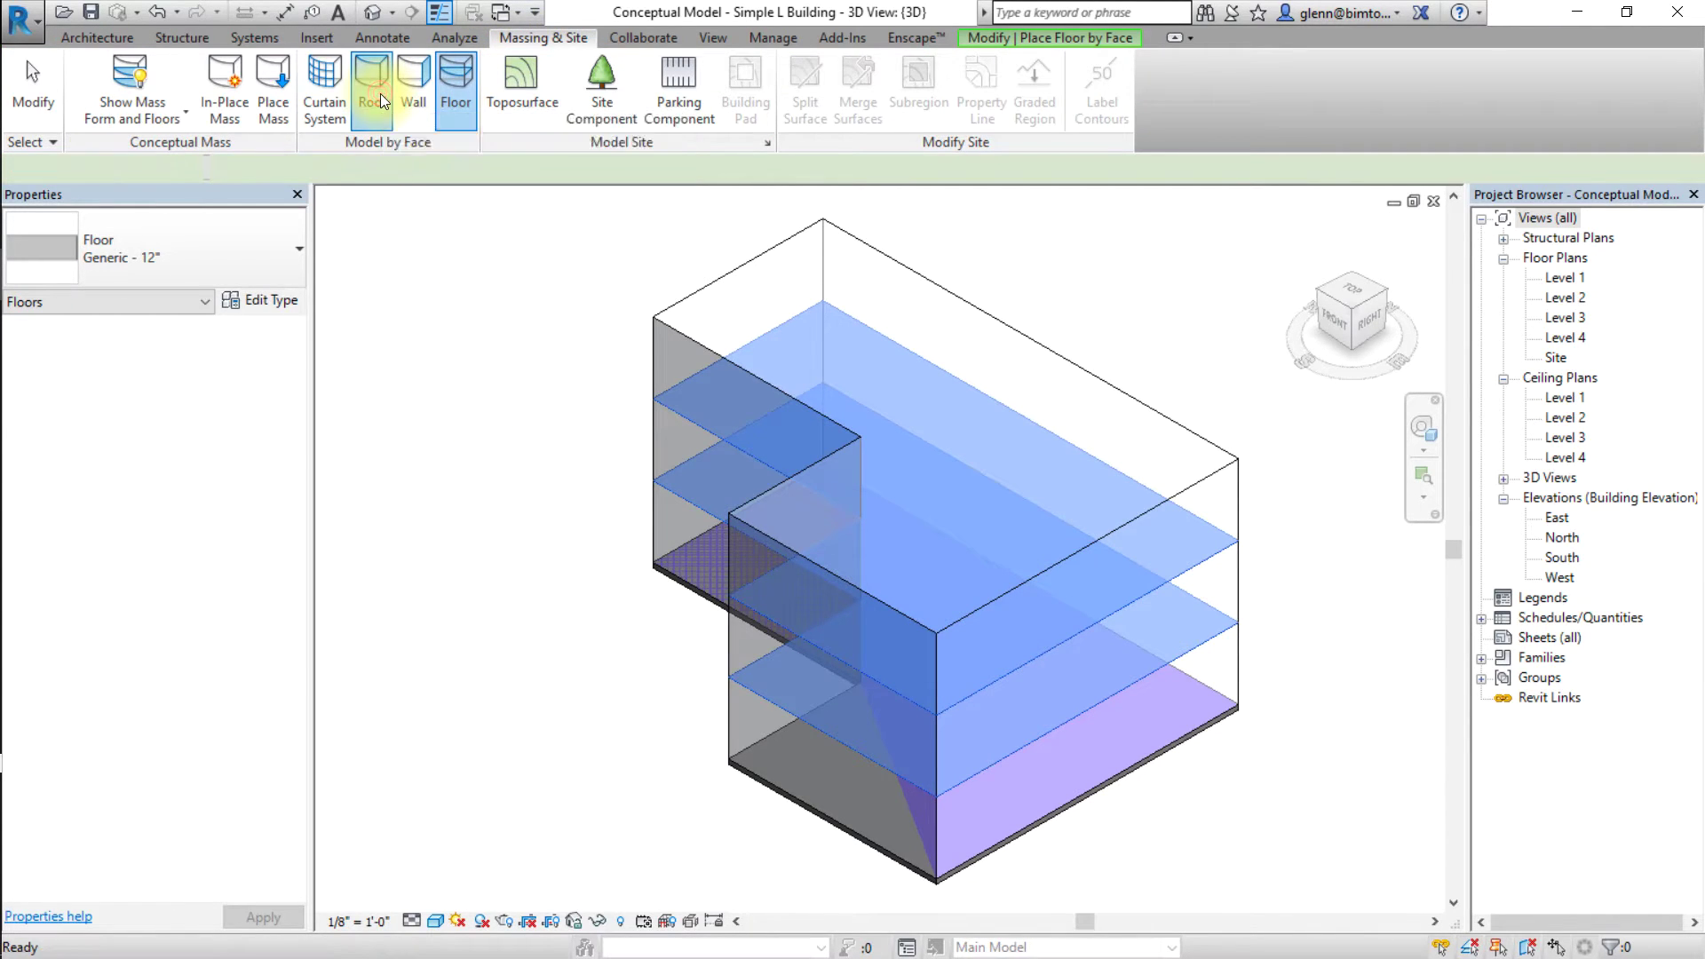
left_click(291, 253)
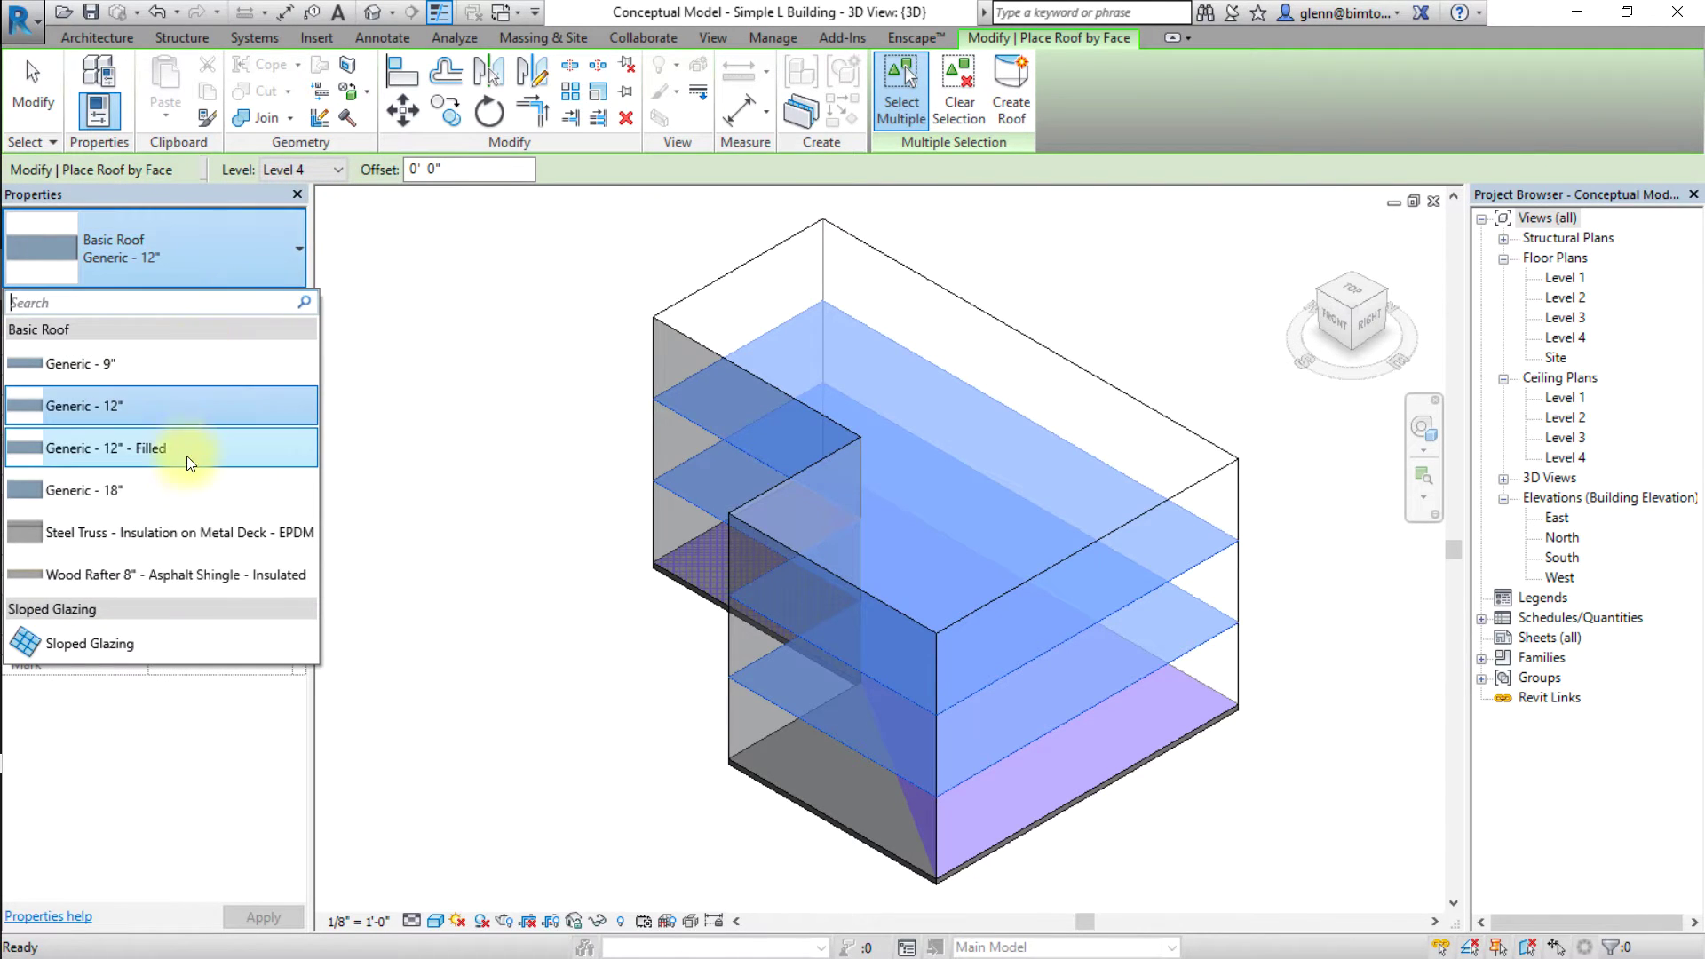
left_click(188, 526)
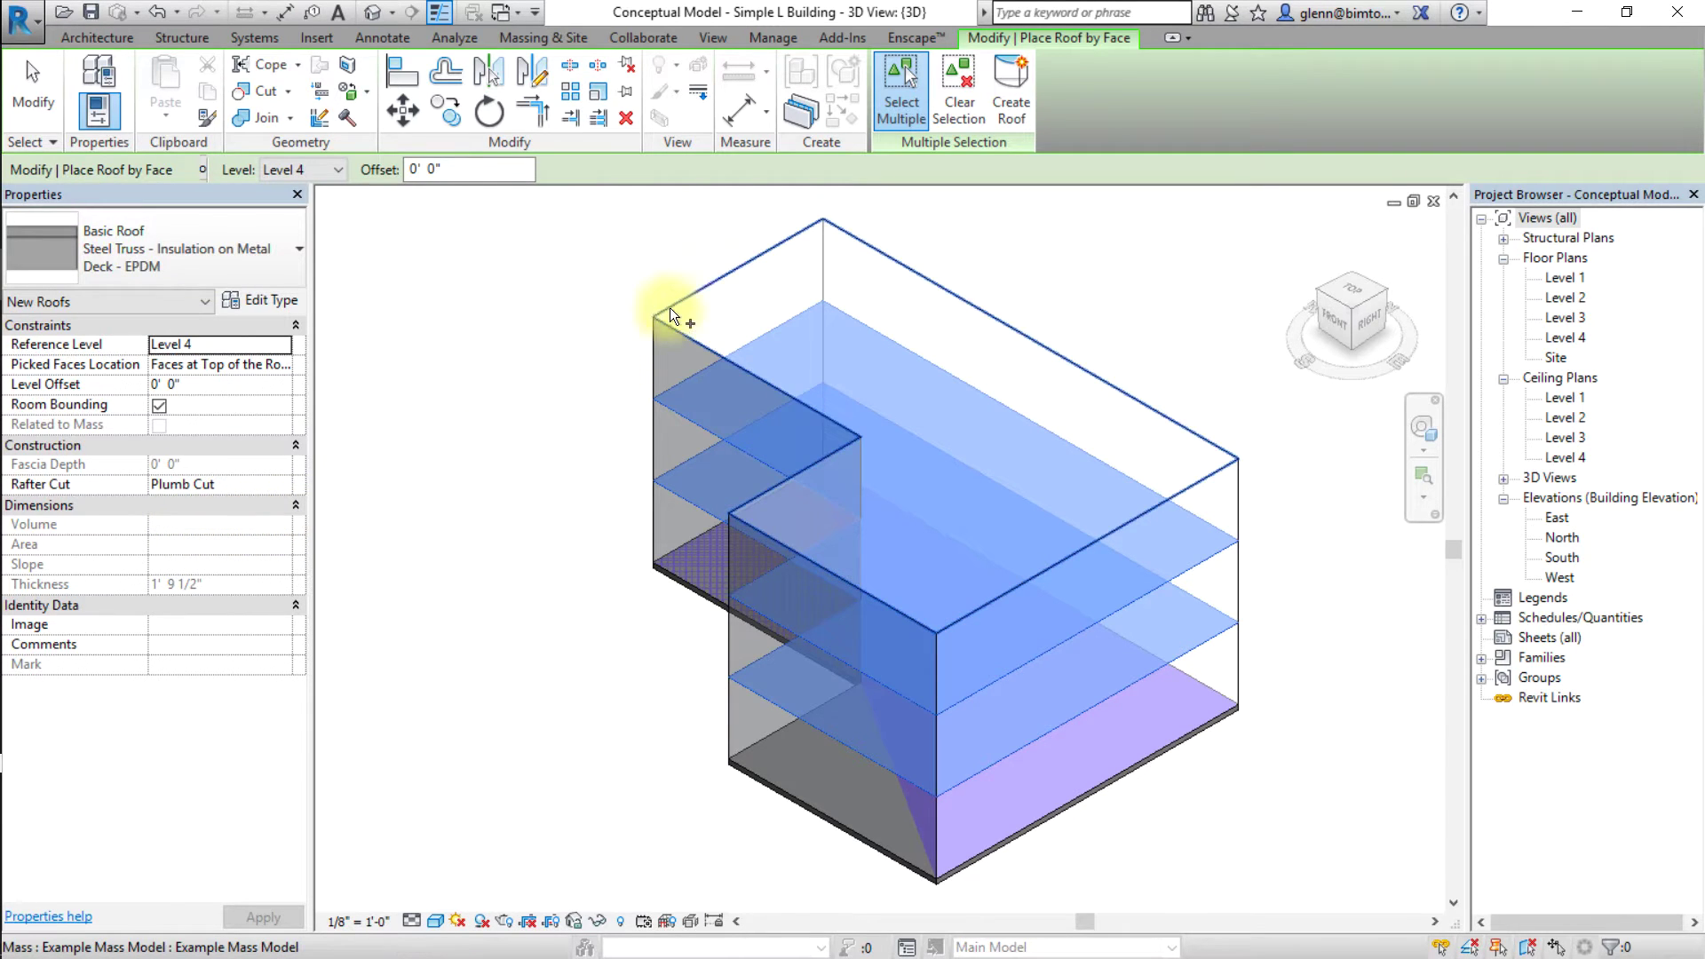
left_click(701, 295)
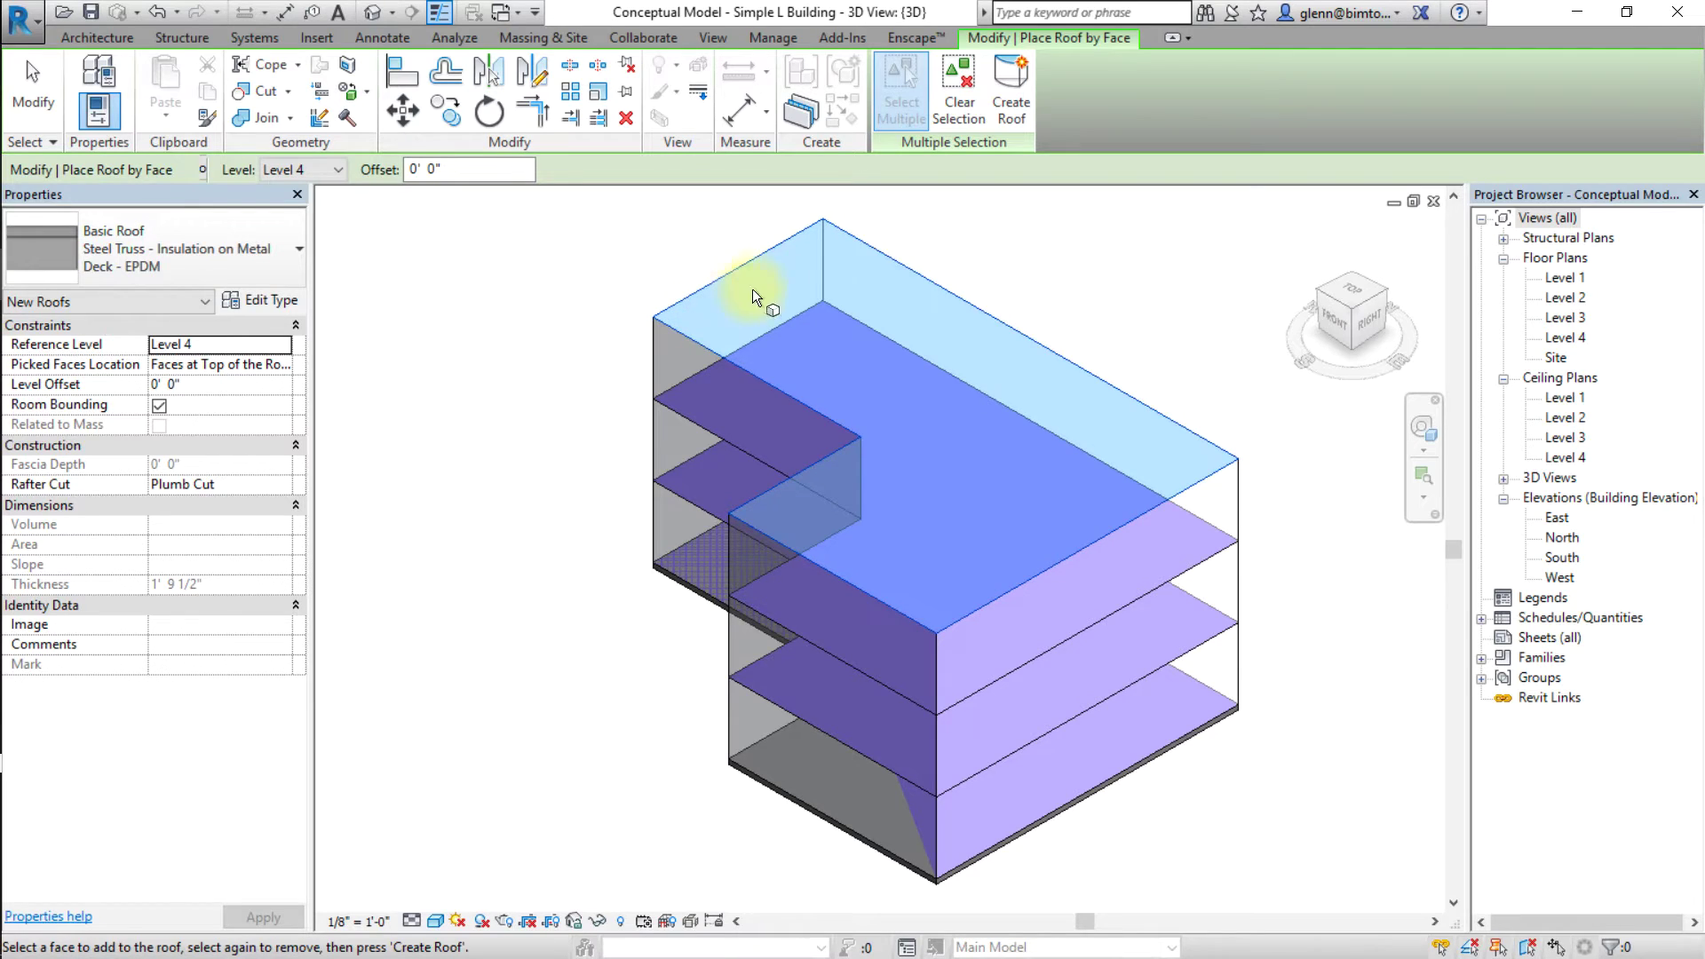
left_click(1021, 89)
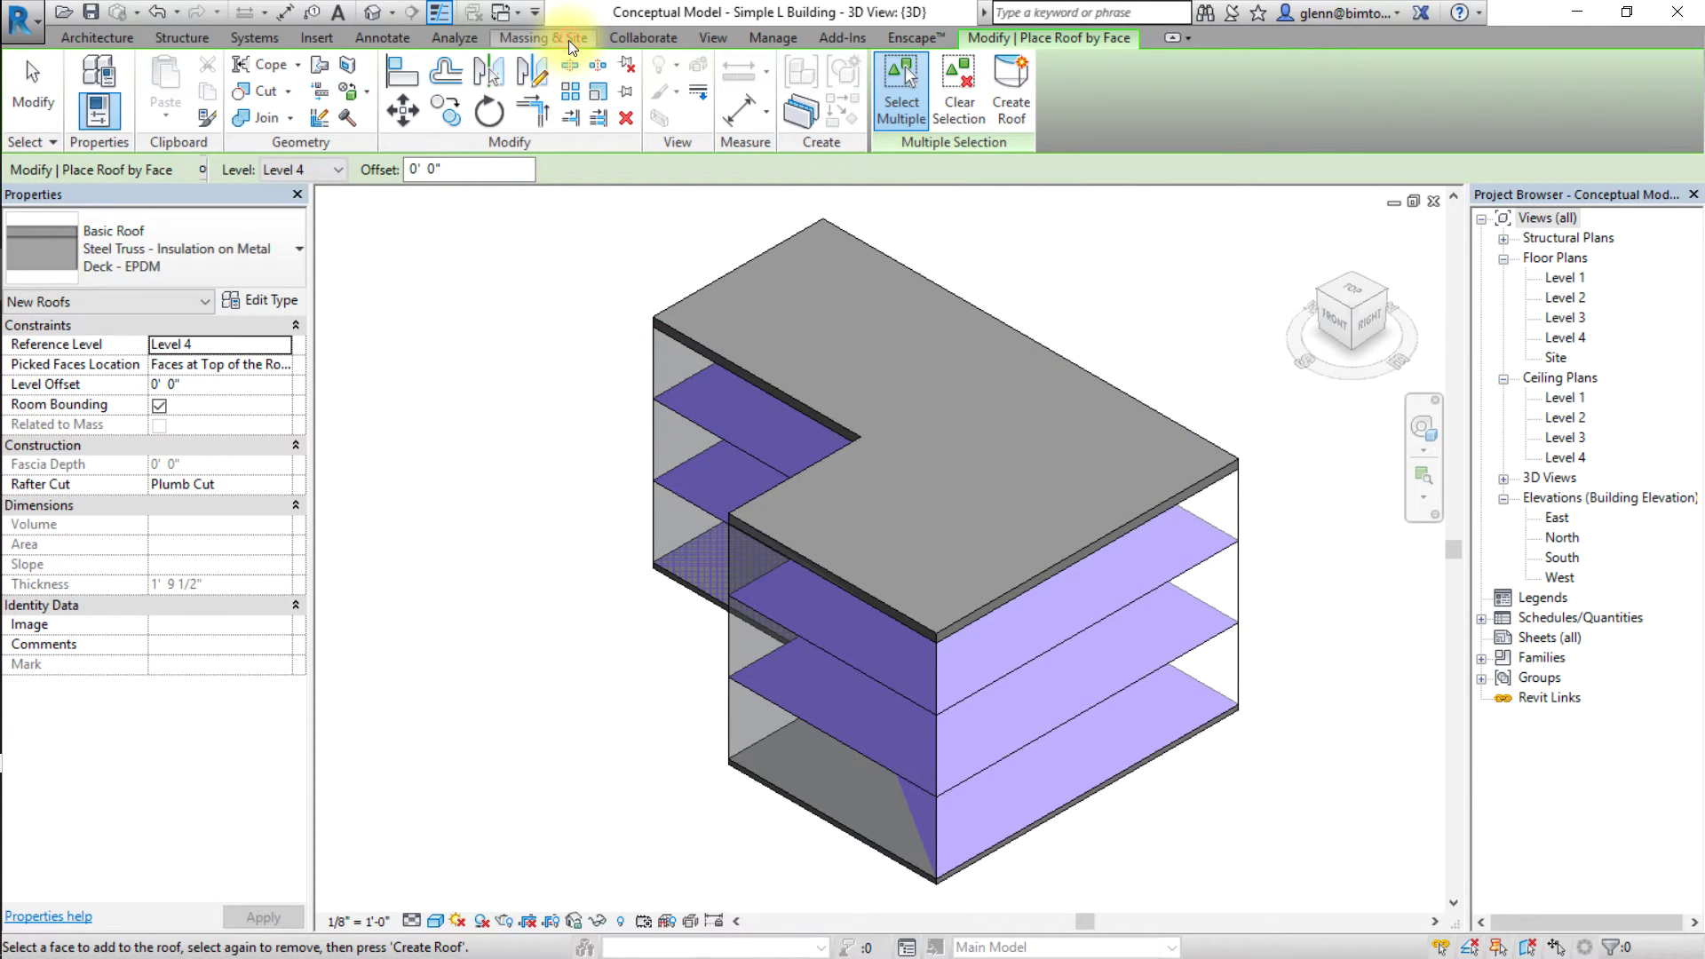
- Start Wall by Face with type Exterior - EIFS on Mtl. Stud and location line Core Face: Exterior
left_click(543, 37)
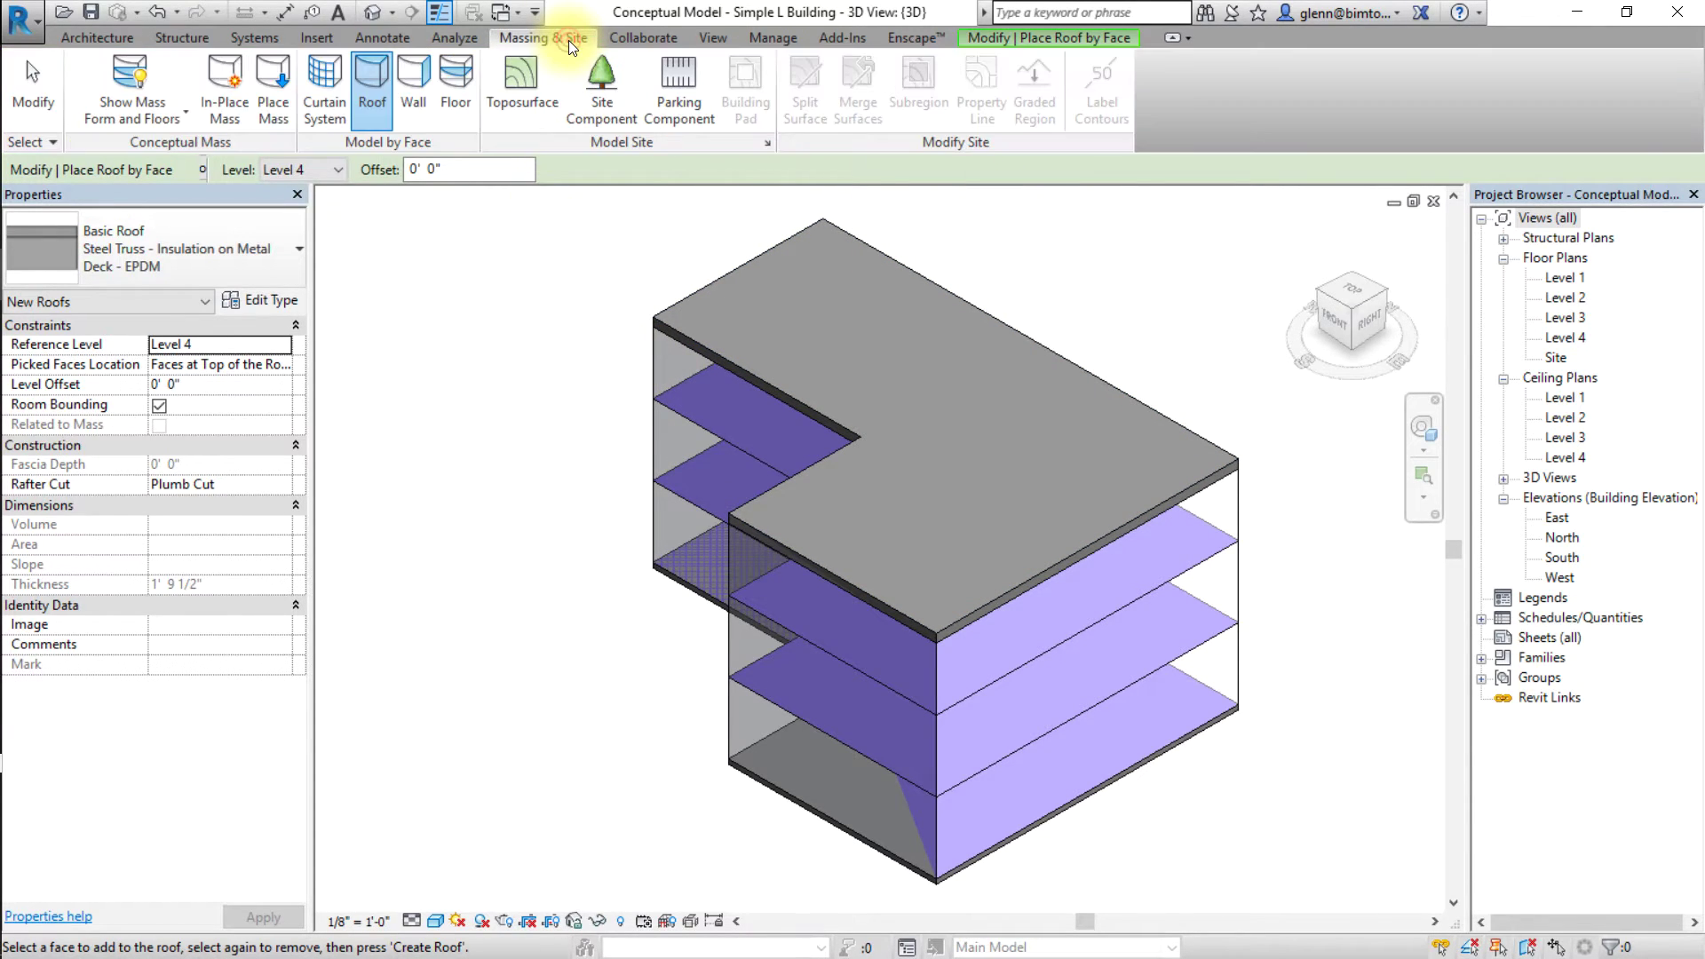
left_click(413, 80)
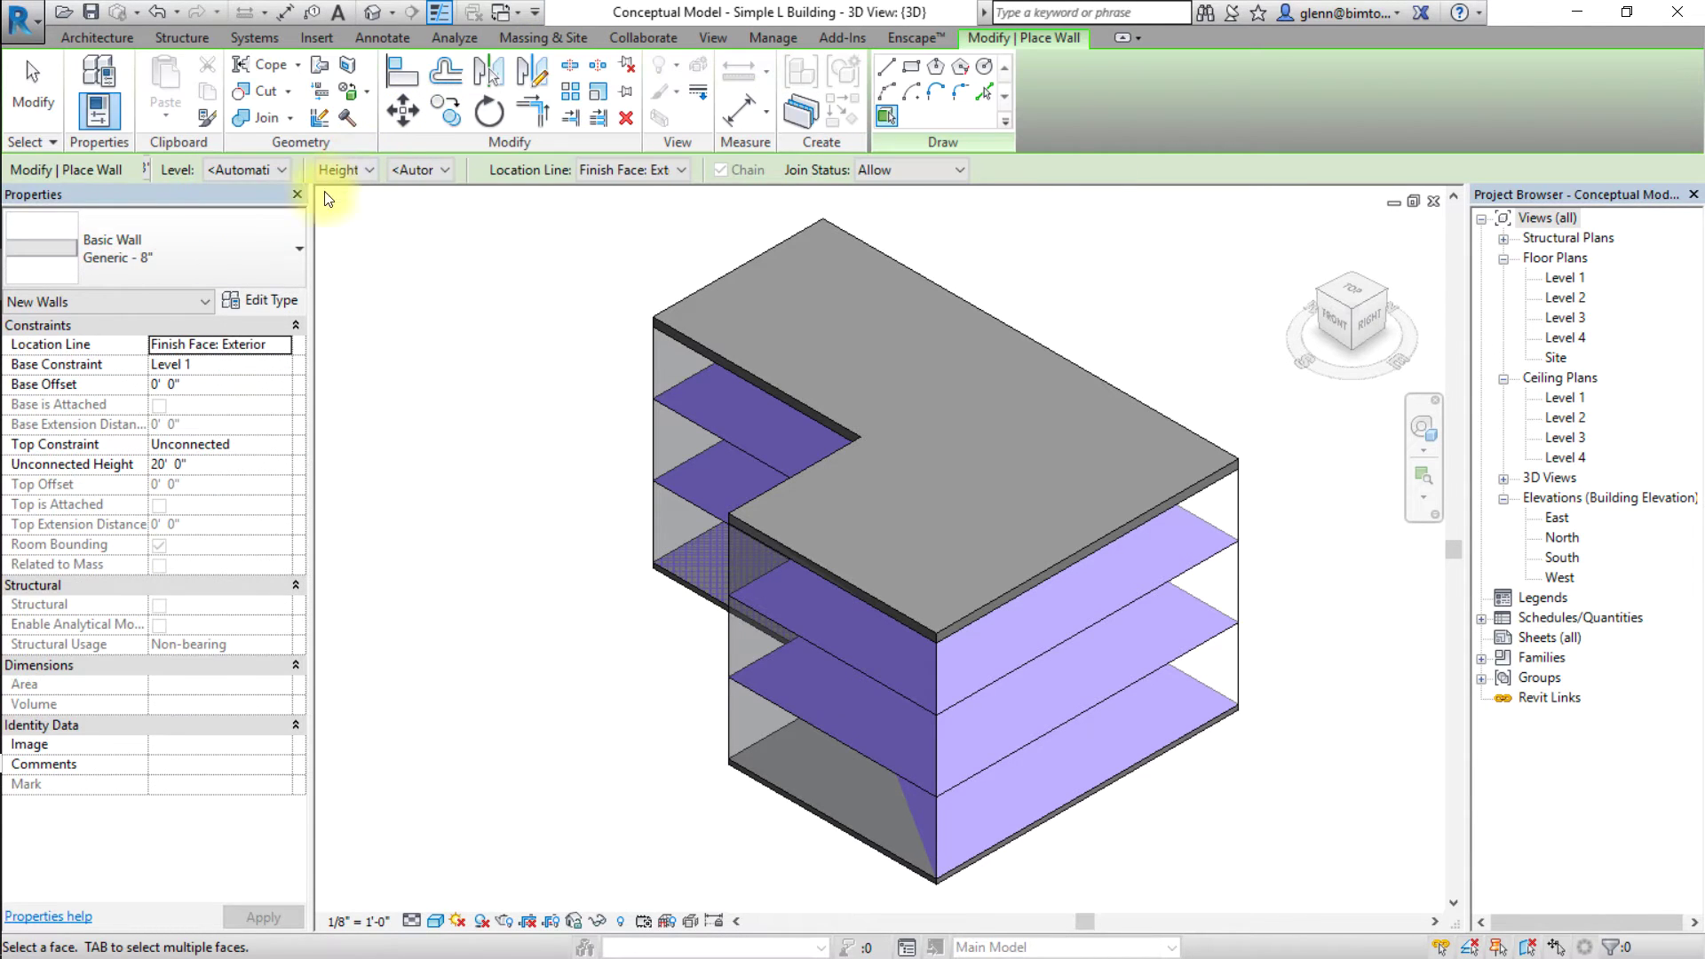
left_click(299, 251)
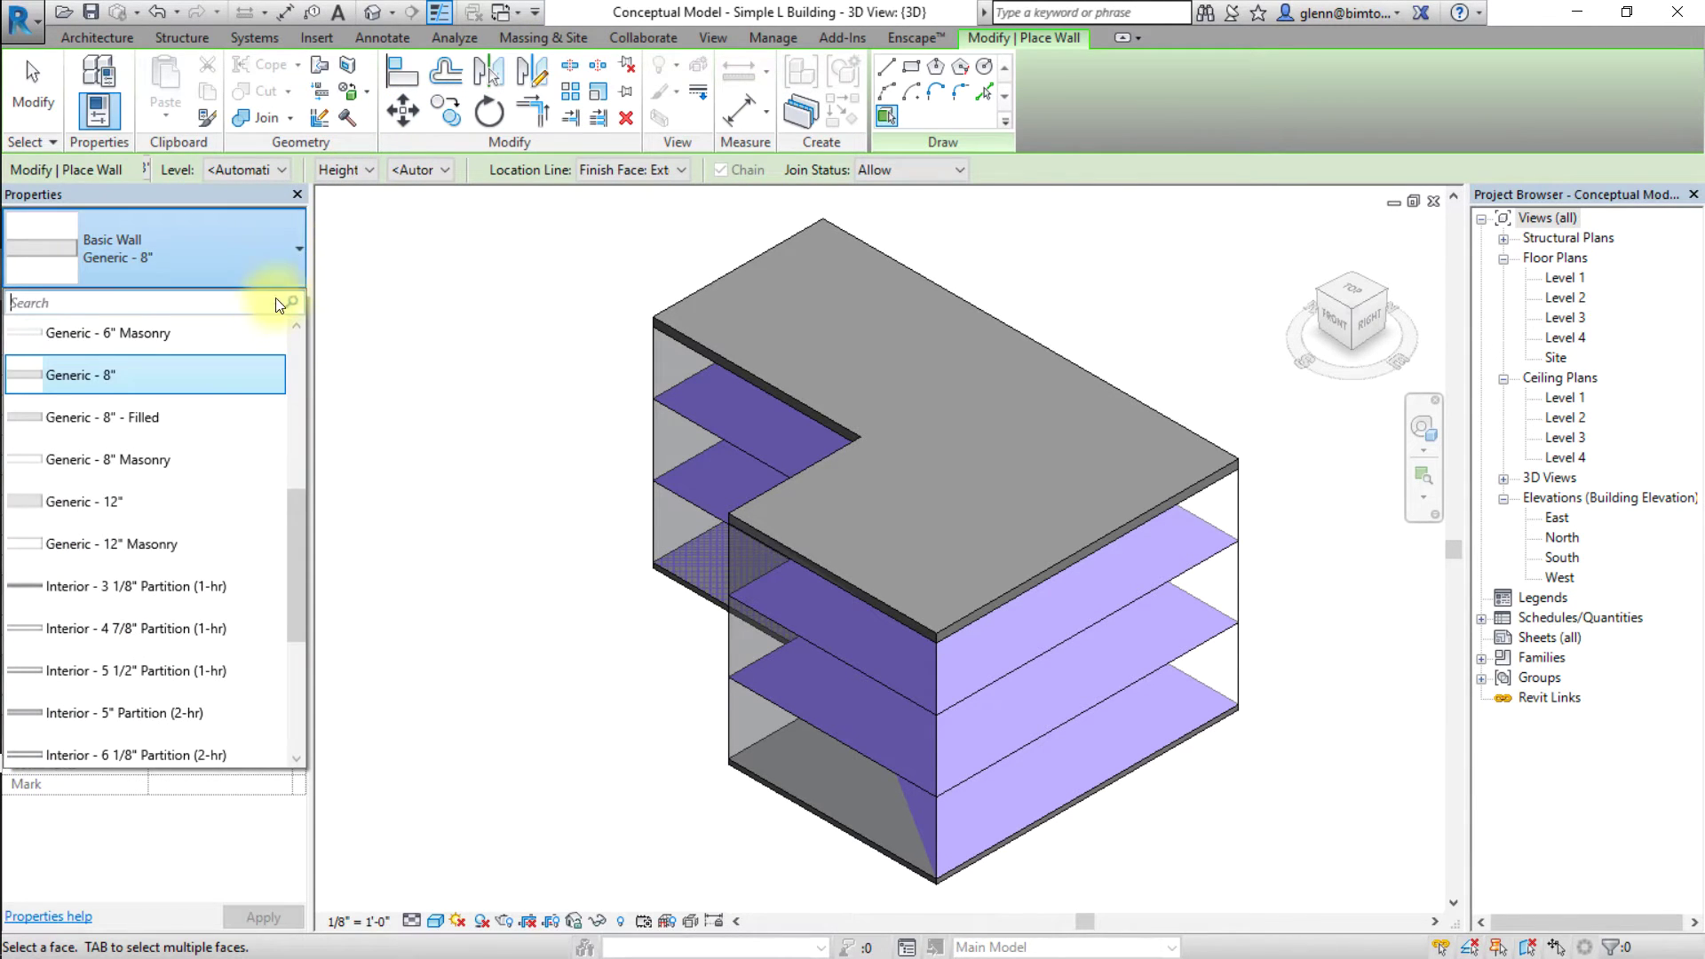
left_click_drag(298, 532, 285, 401)
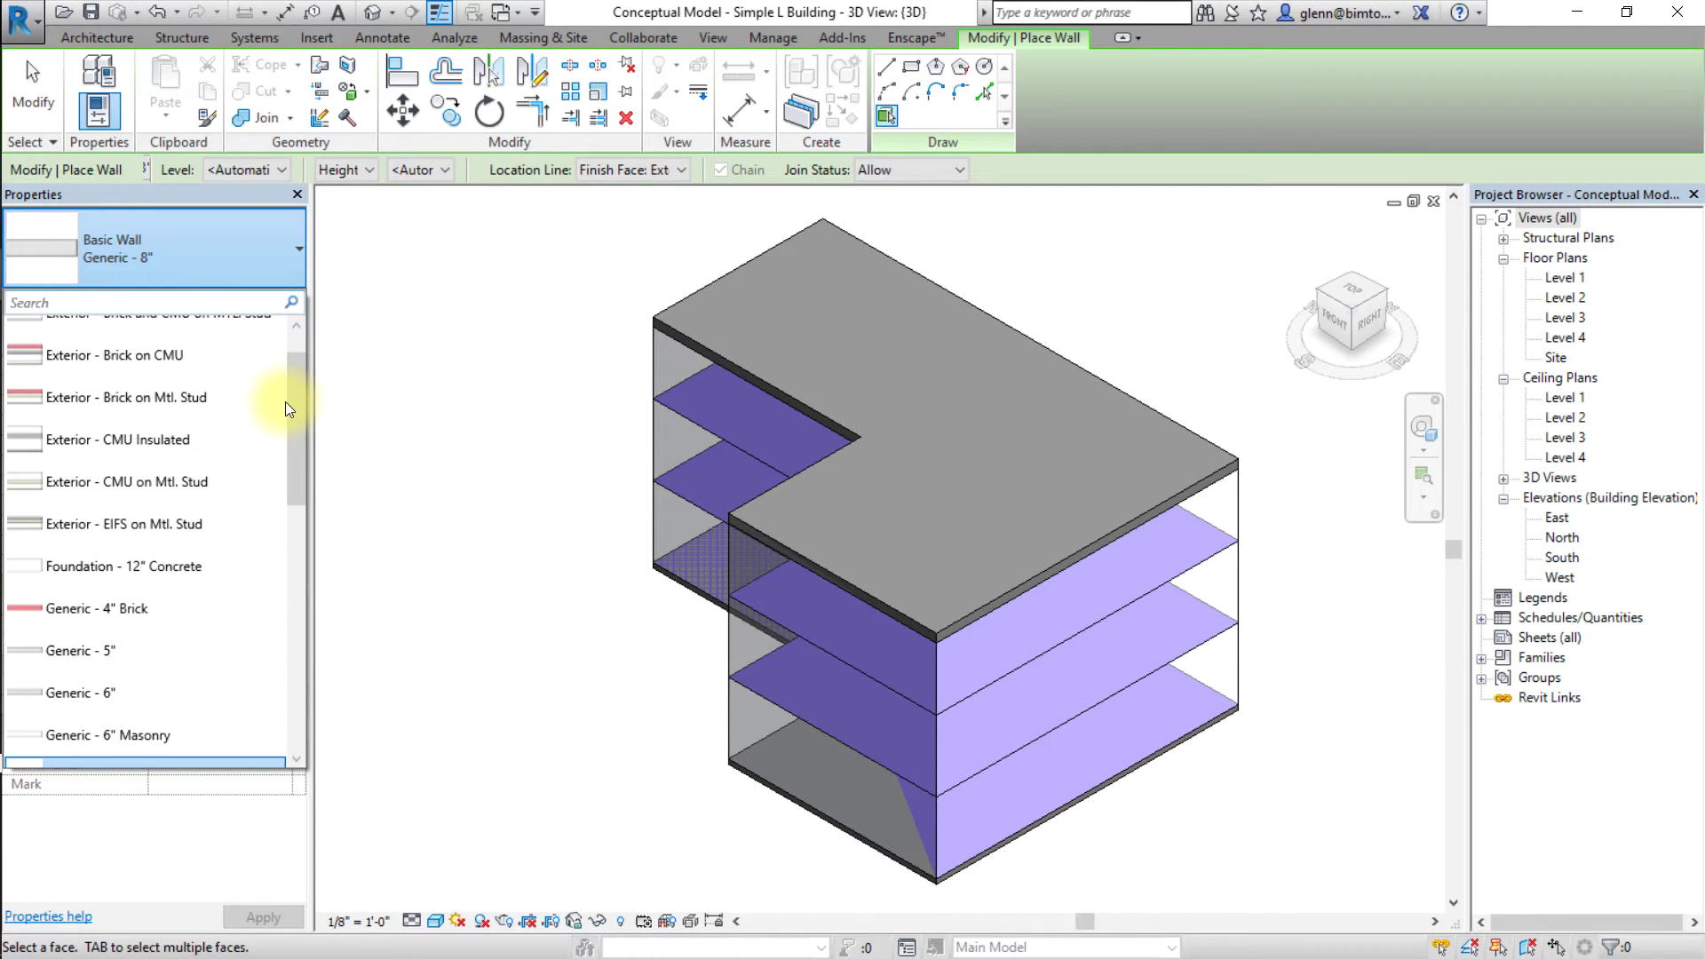
left_click(217, 524)
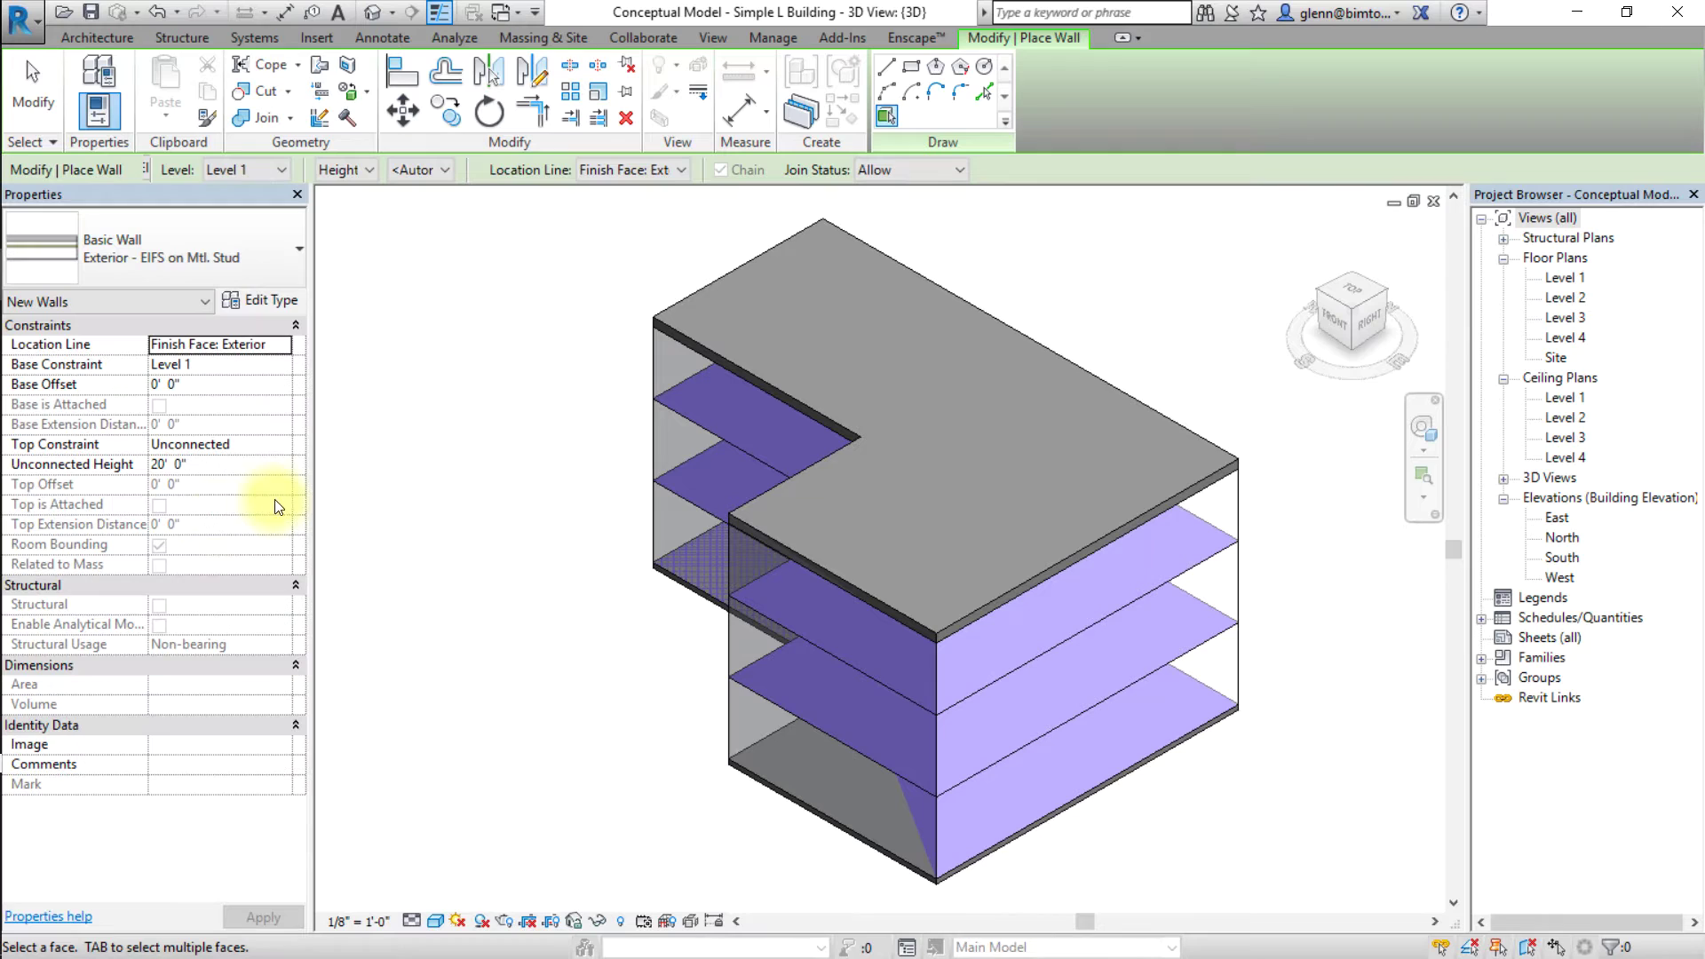
left_click(656, 173)
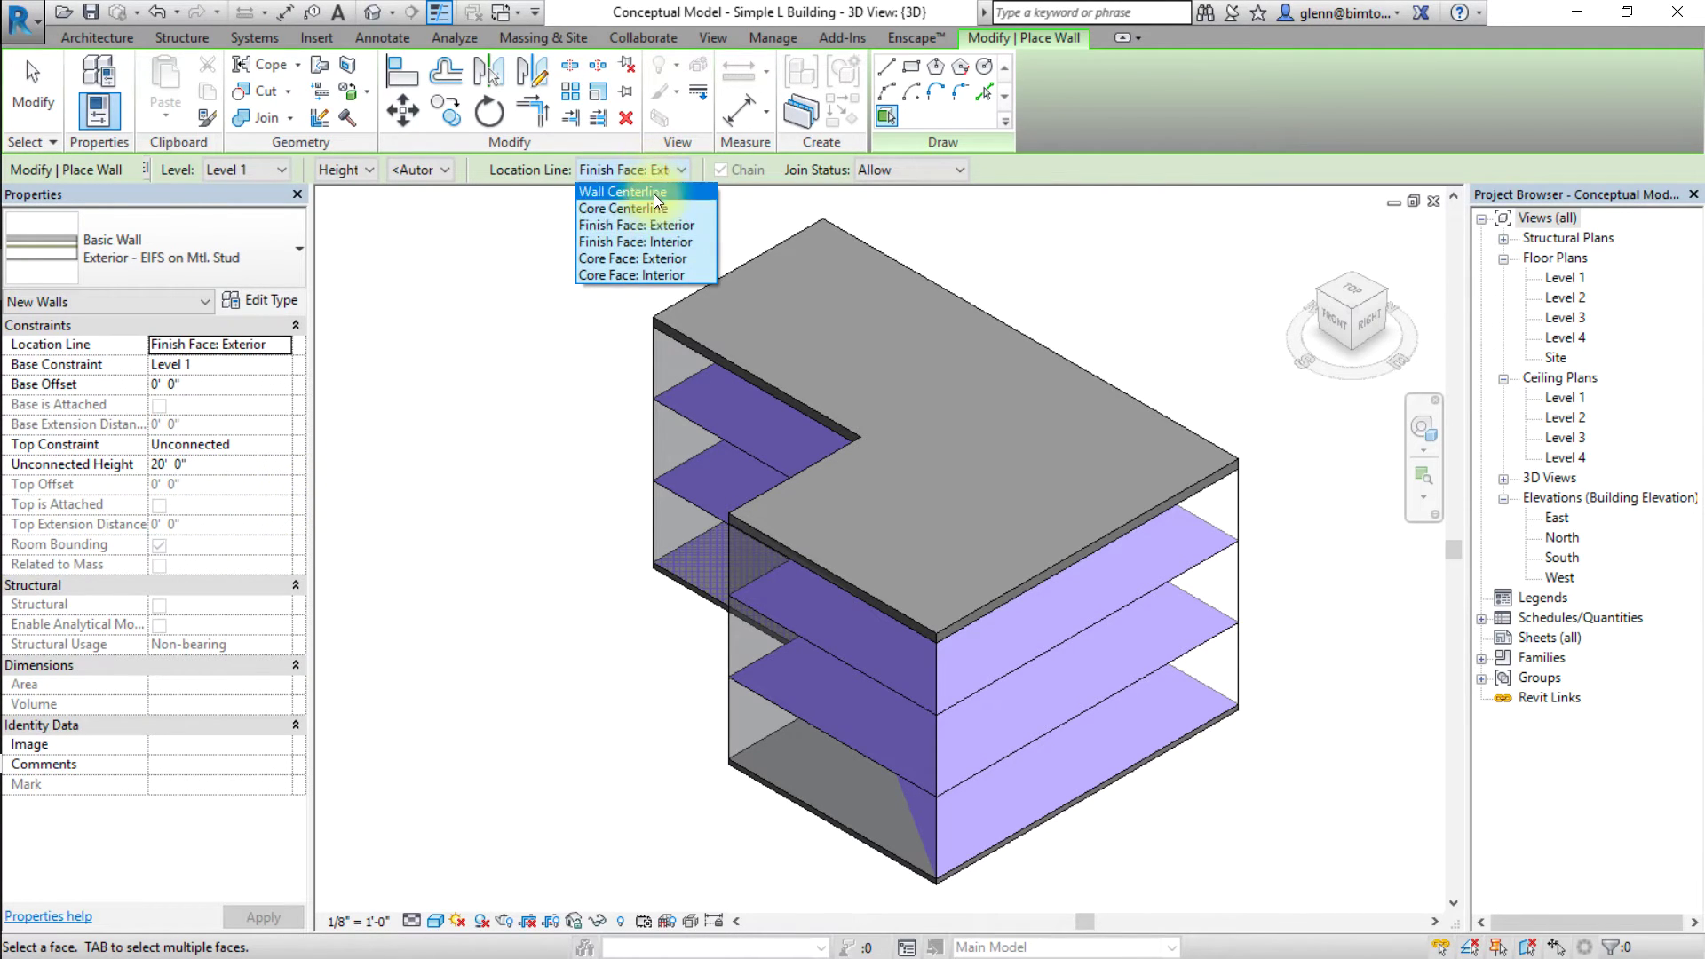
left_click(659, 226)
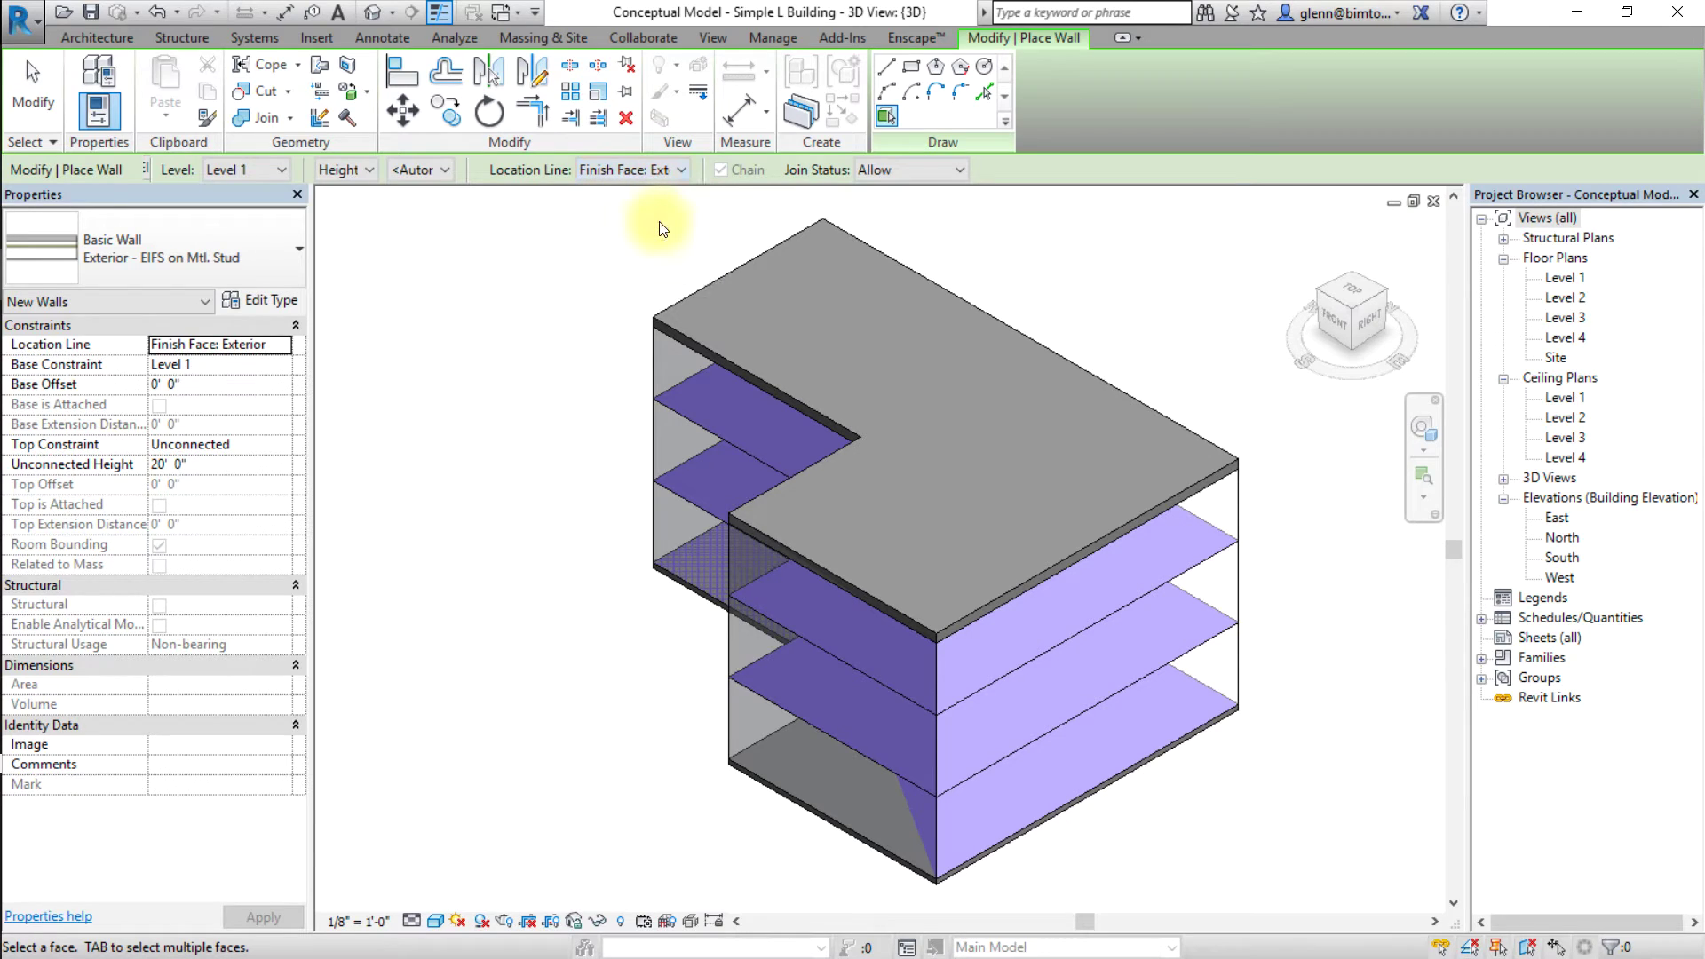
- Place walls on the six outer faces of the L-shaped mass
left_click(680, 339)
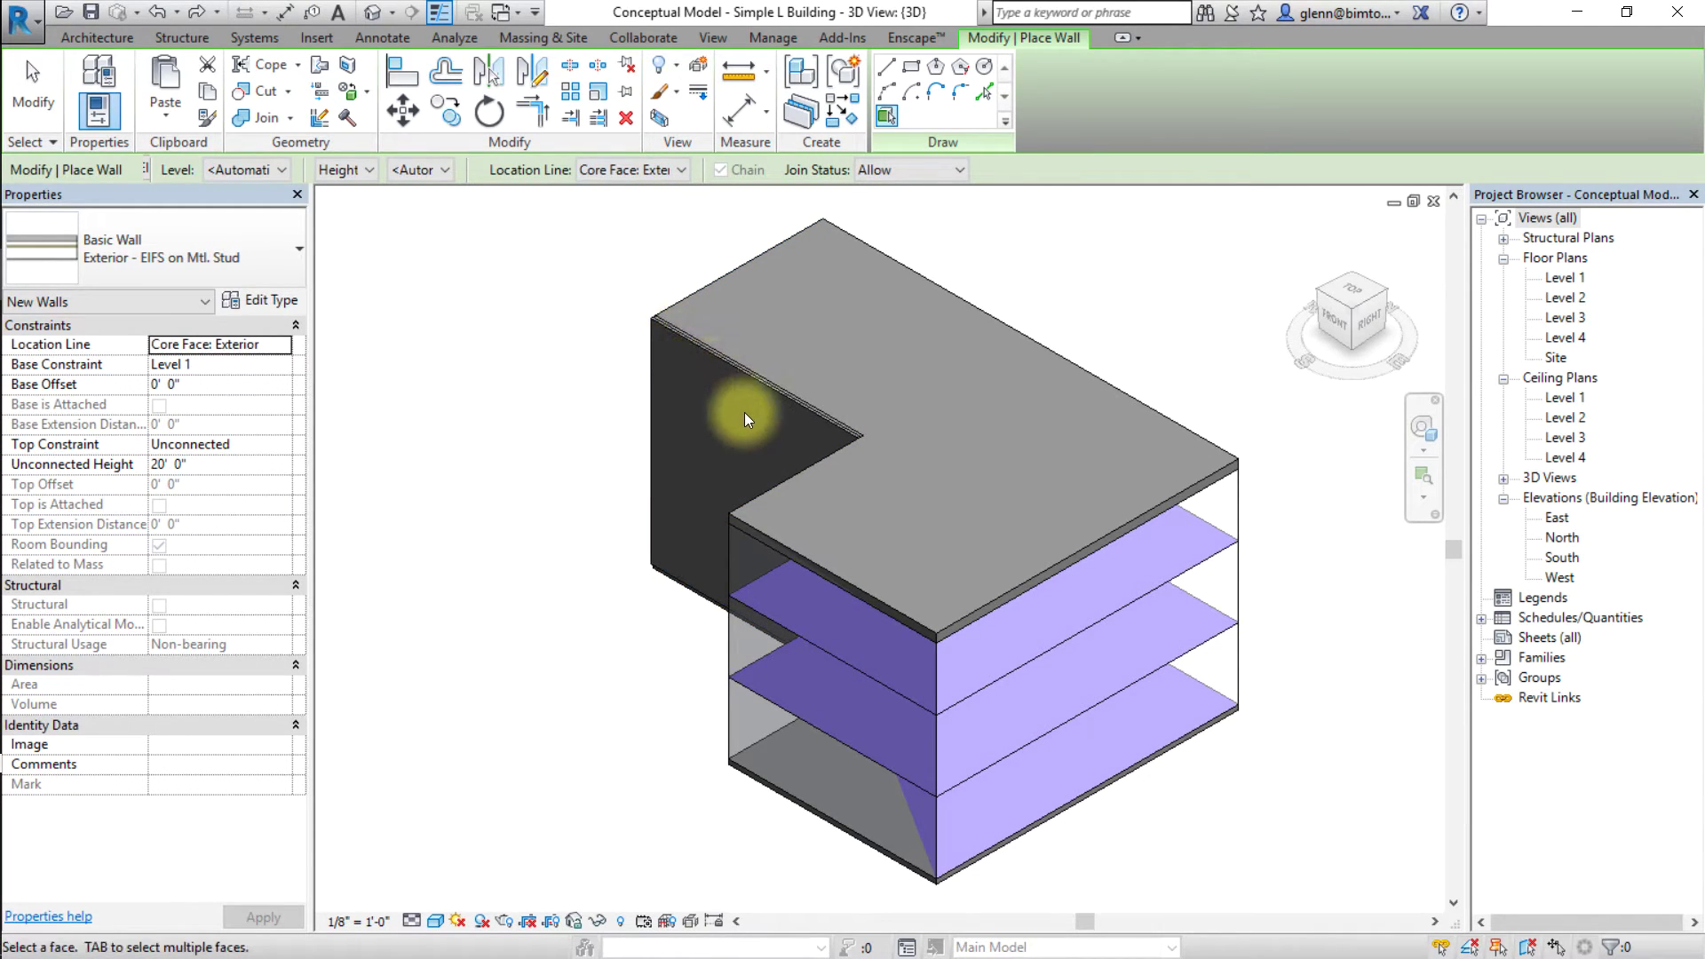
left_click(785, 472)
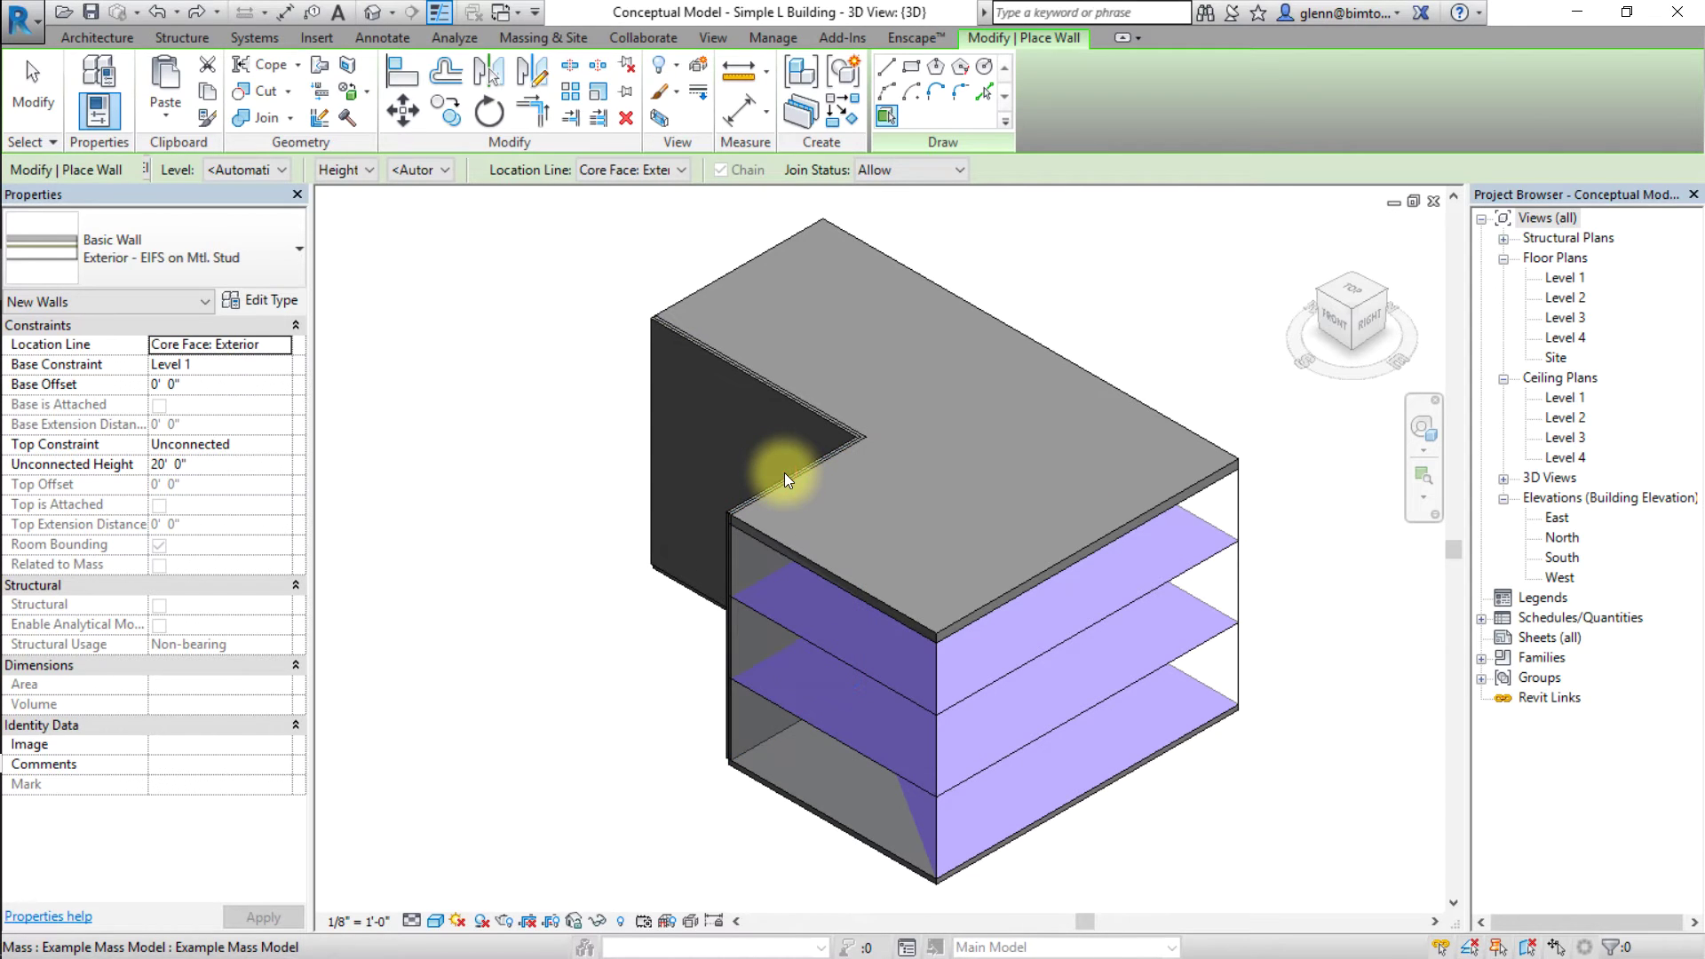
left_click(786, 541)
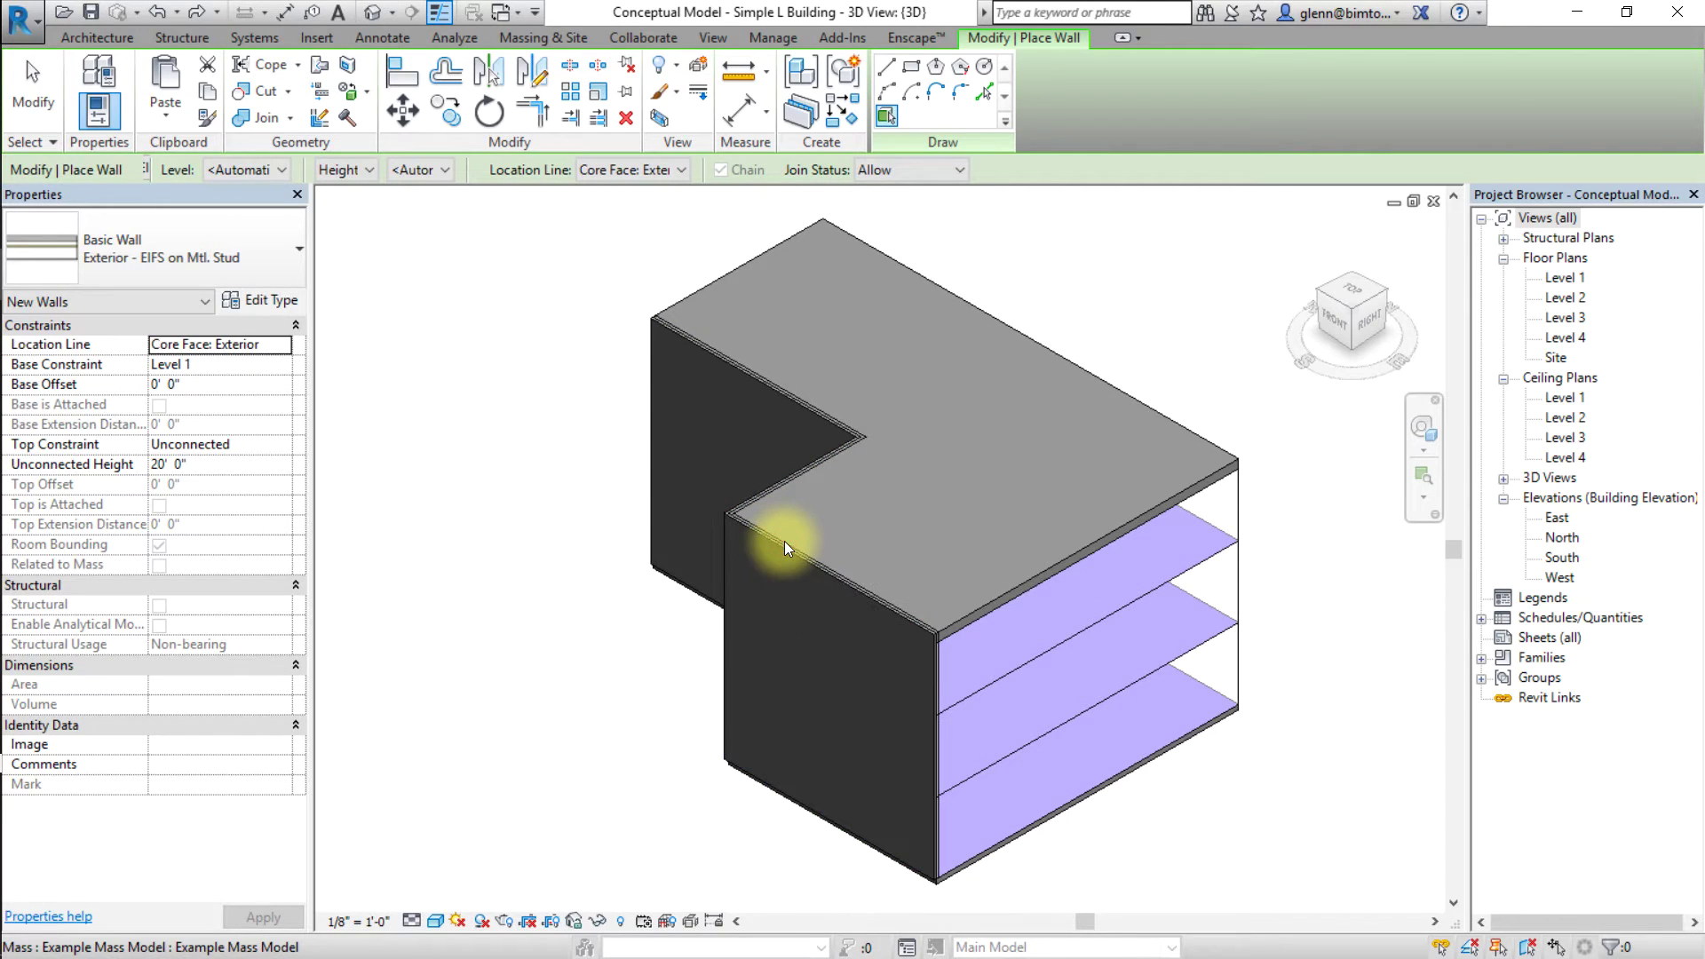
left_click(997, 599)
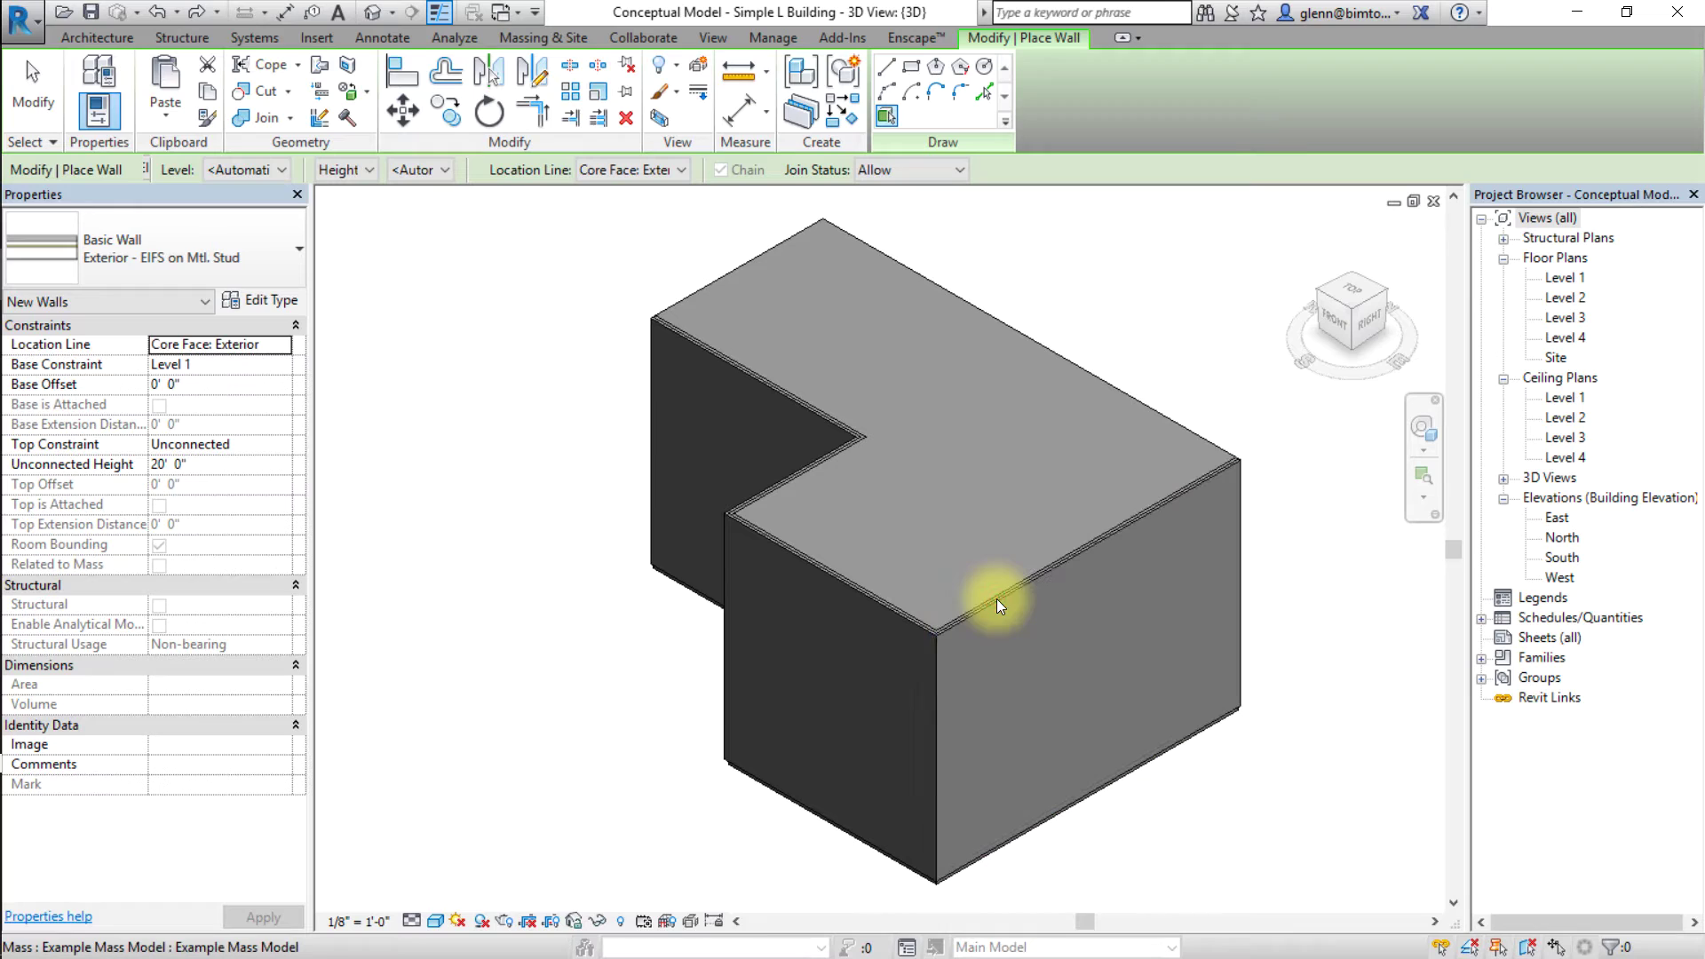
left_click(1071, 368)
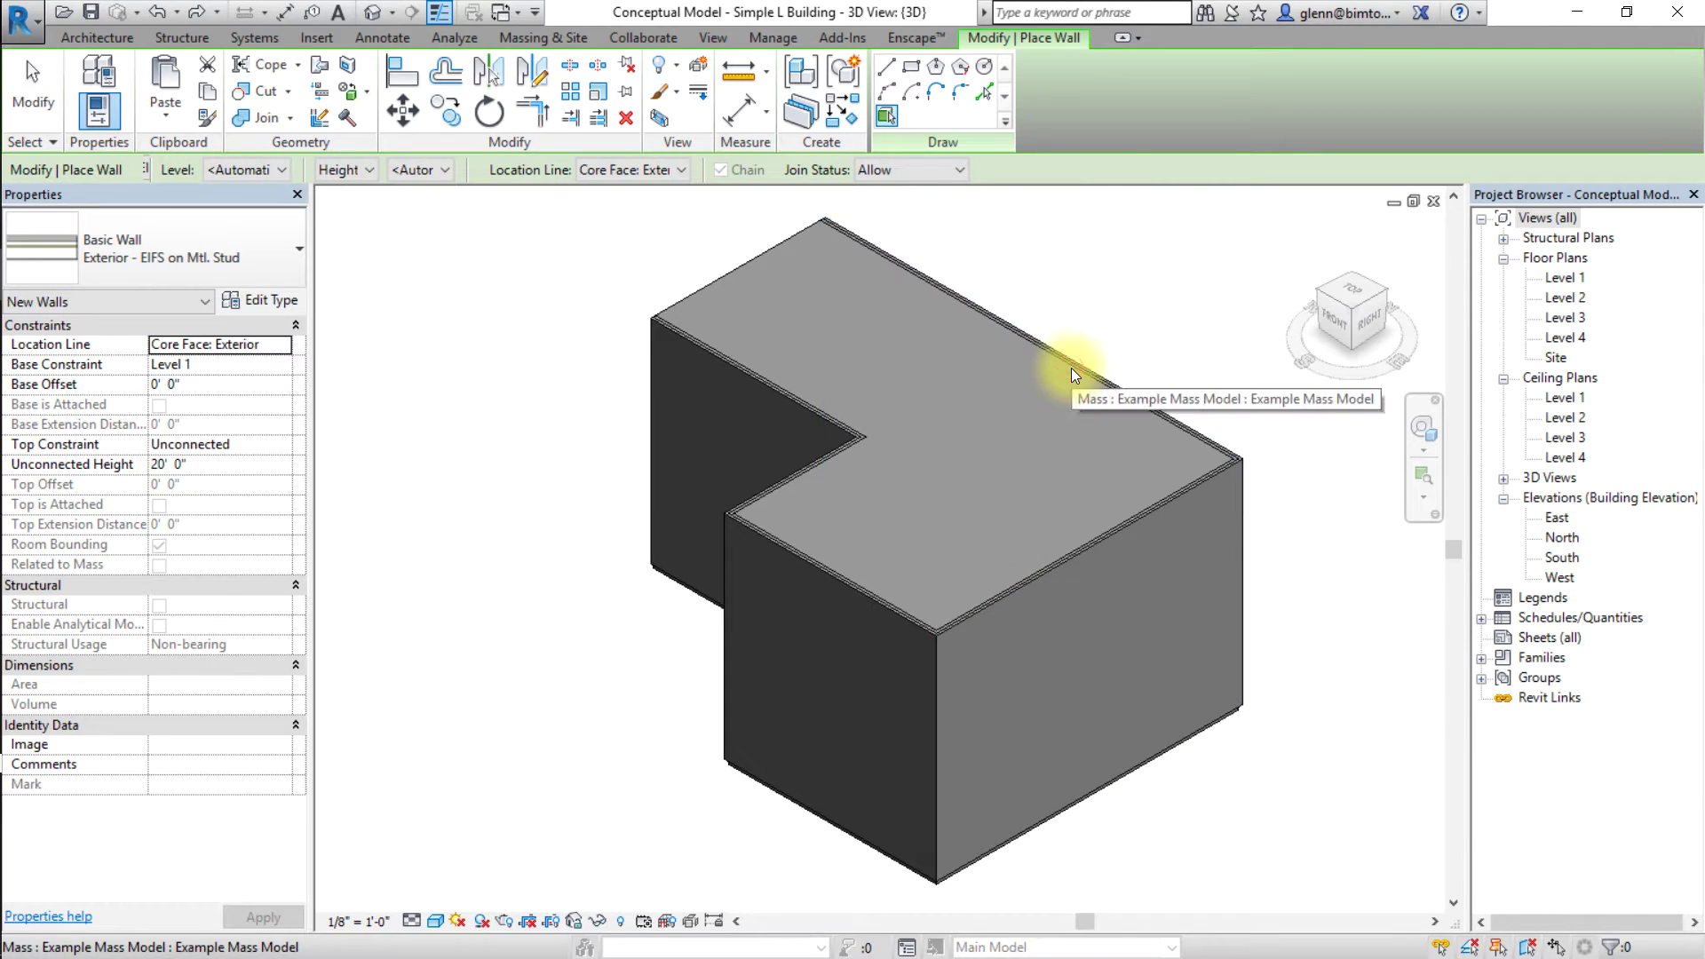
left_click(775, 255)
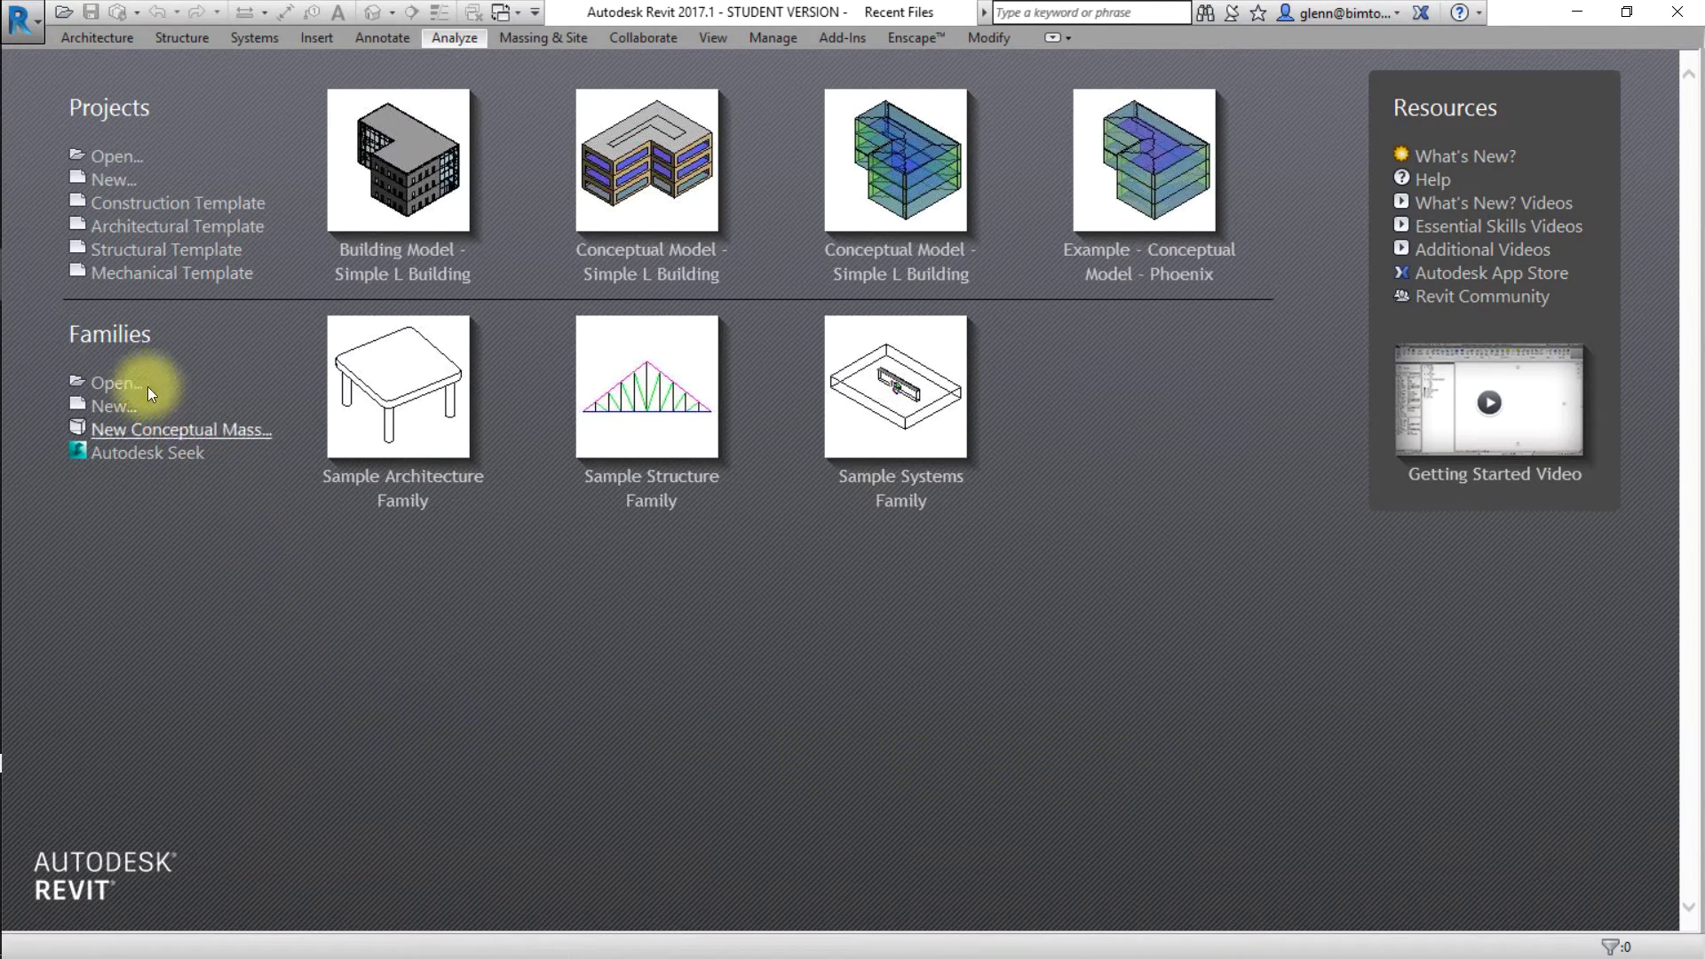
- Open the Building Model - Simple L Building project
left_click(109, 160)
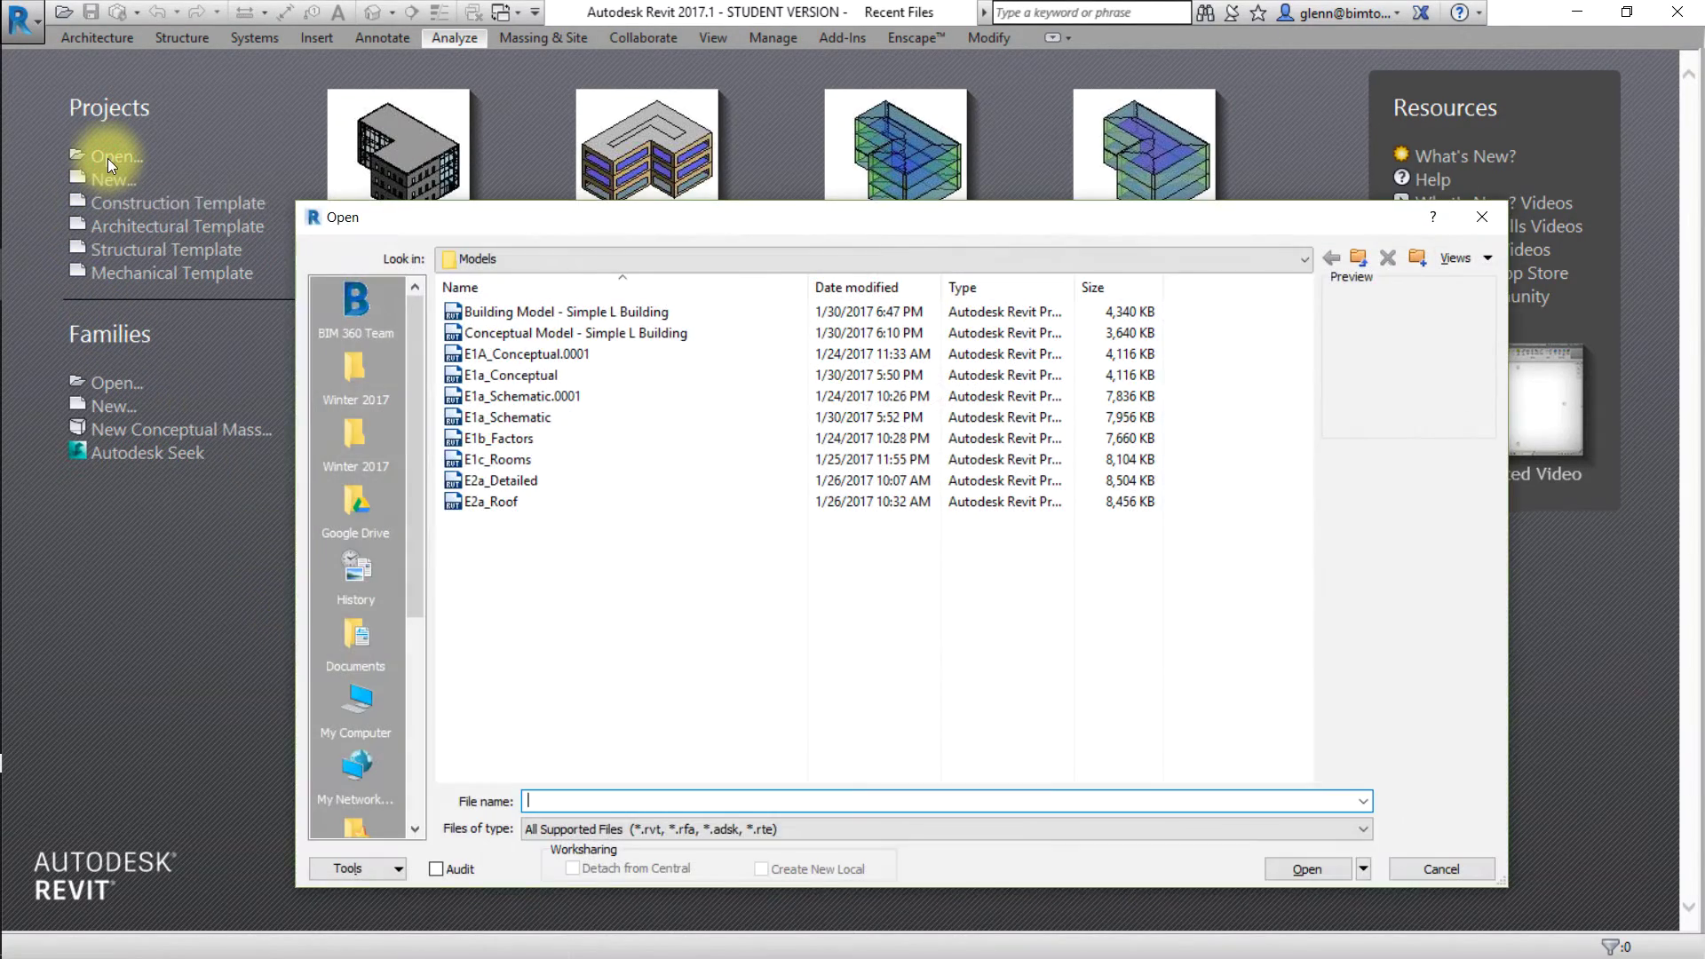
left_click(510, 313)
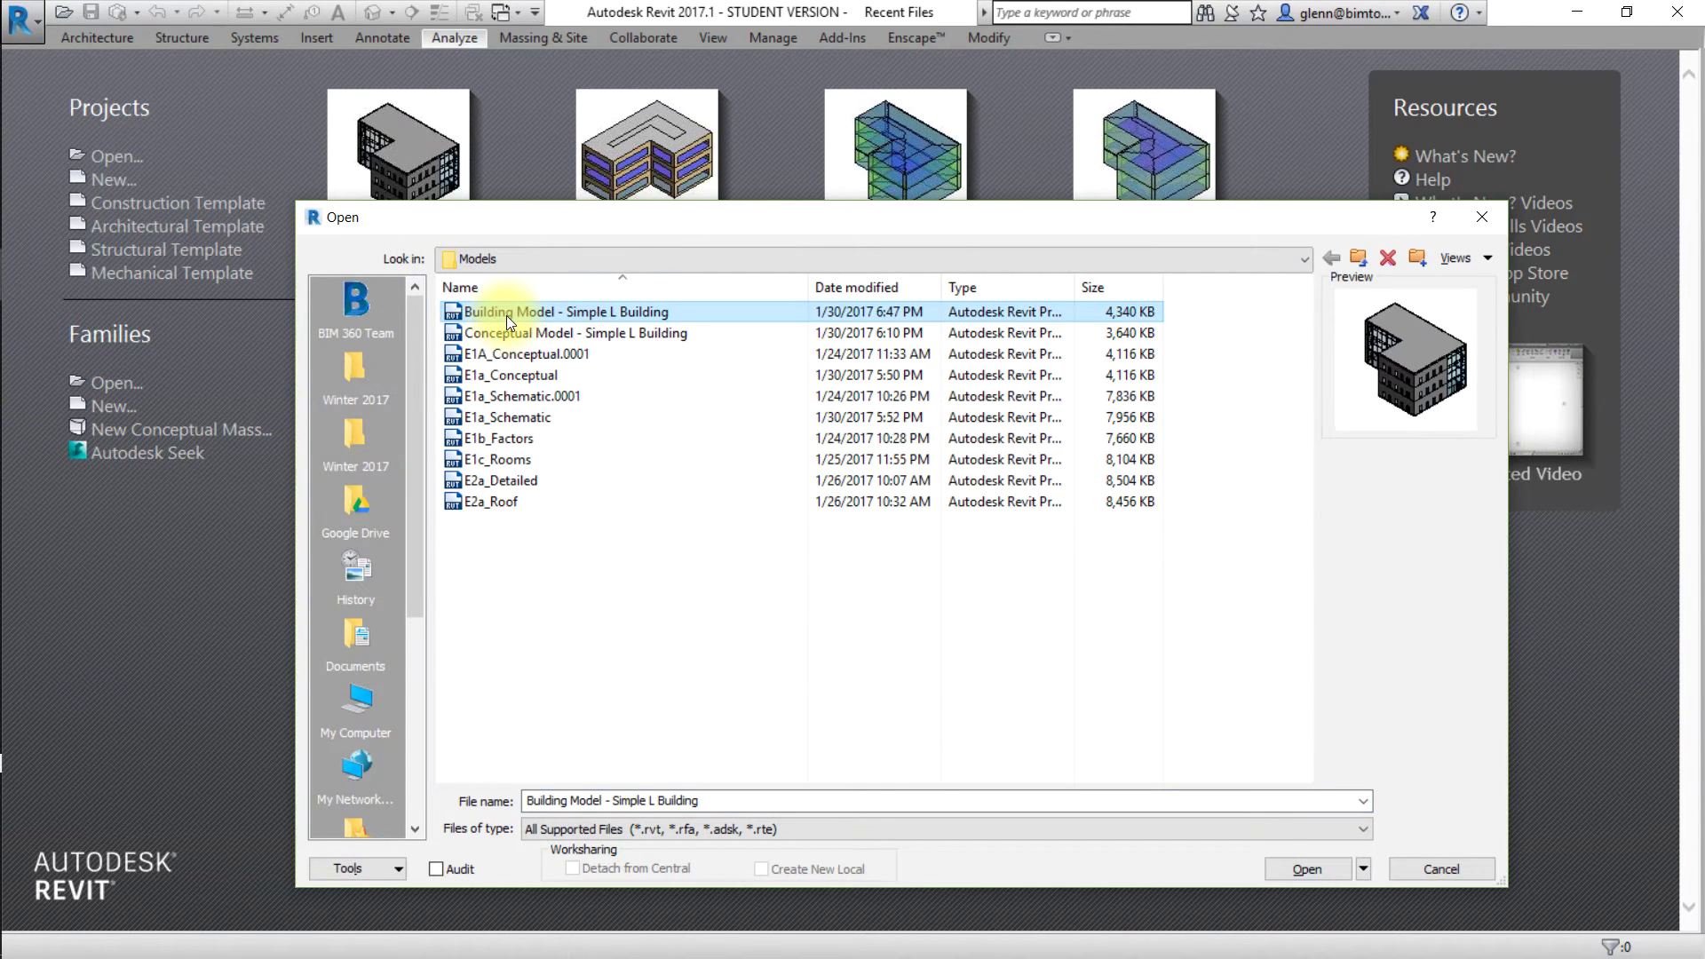
left_click(1304, 874)
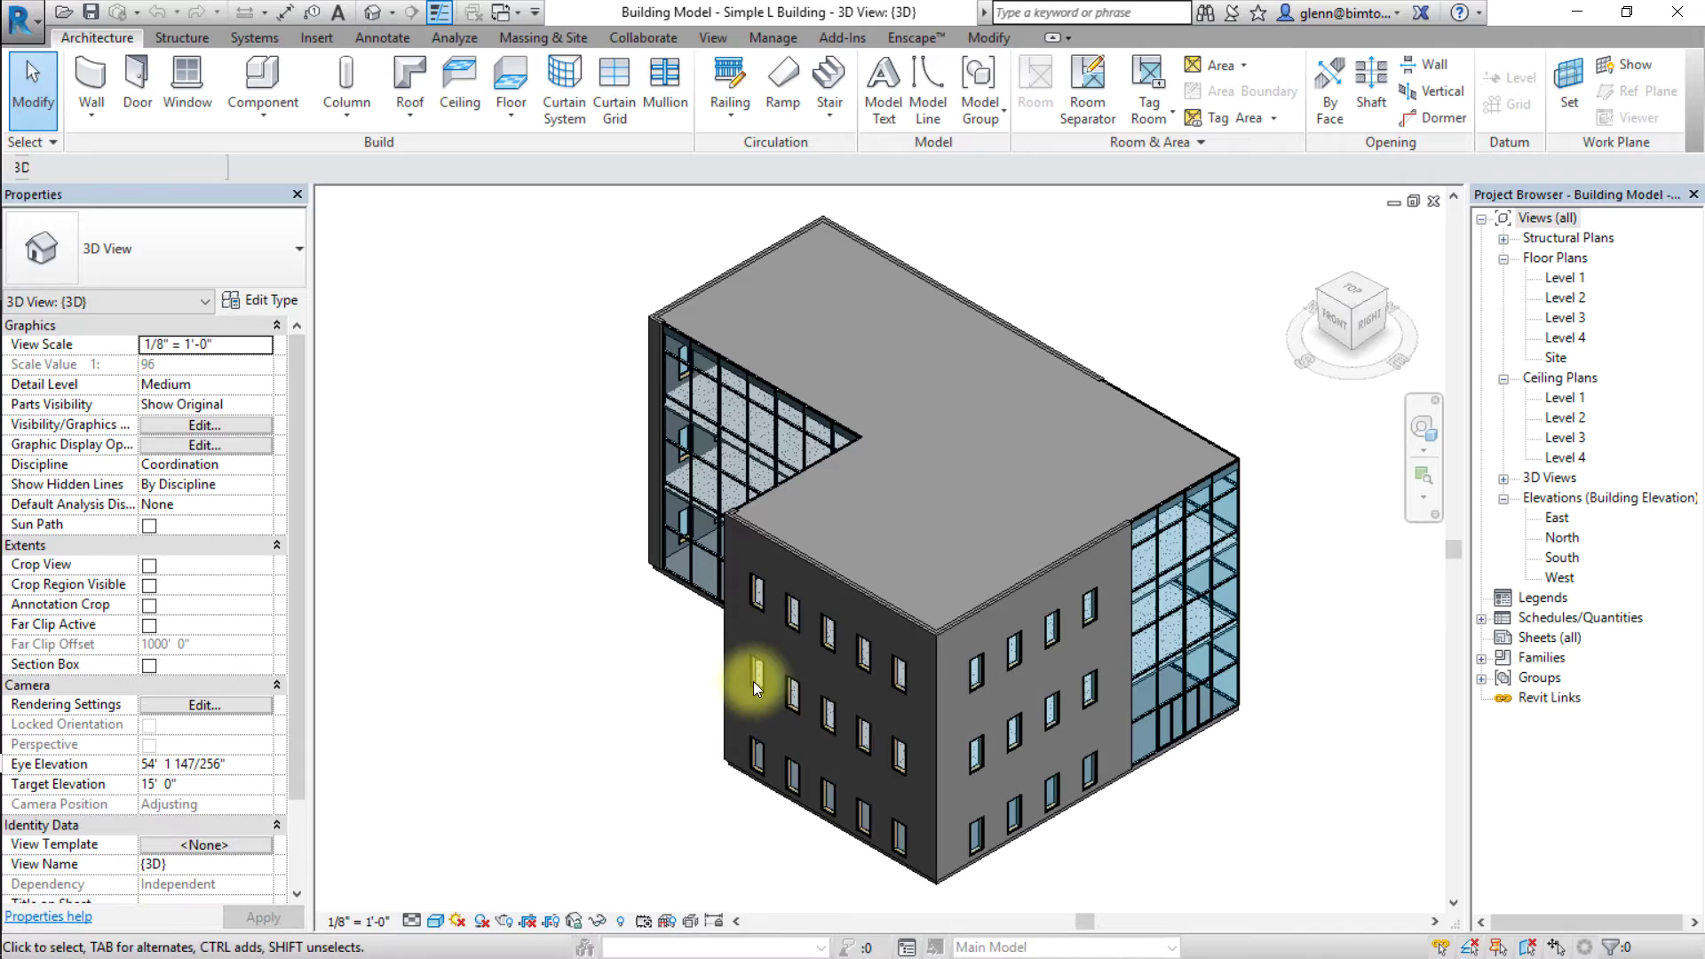
- Set the project address to 'miami, florida', choosing Miami, FL and weather station 46929
left_click(453, 37)
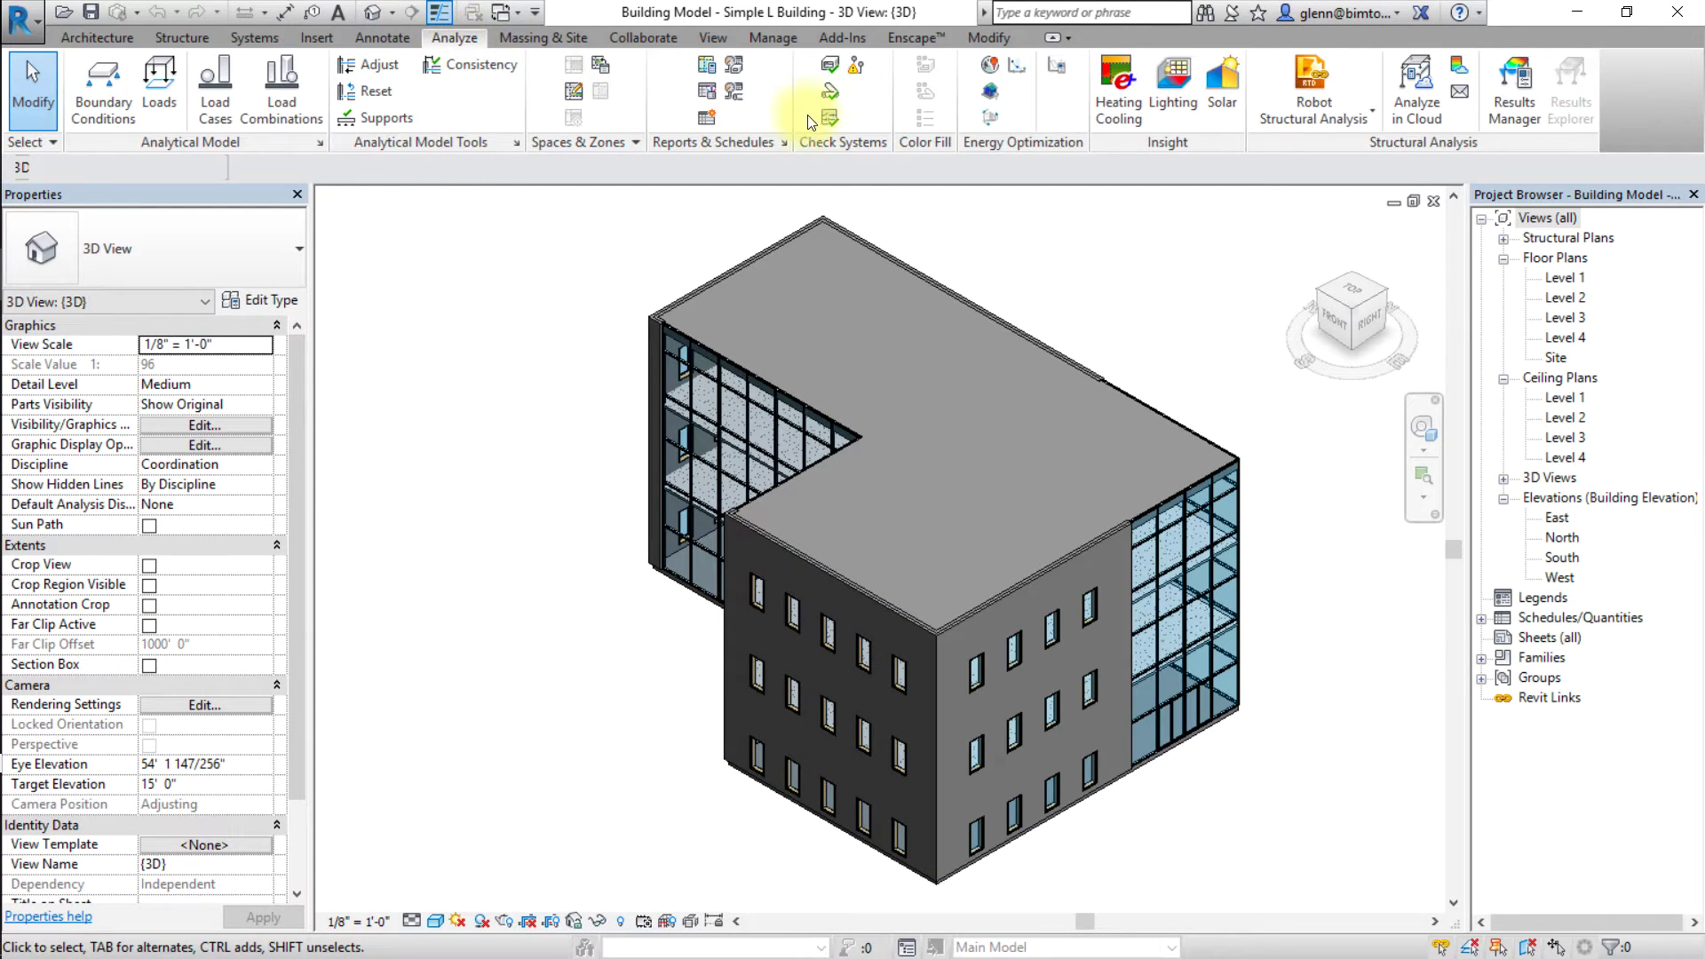
left_click(986, 67)
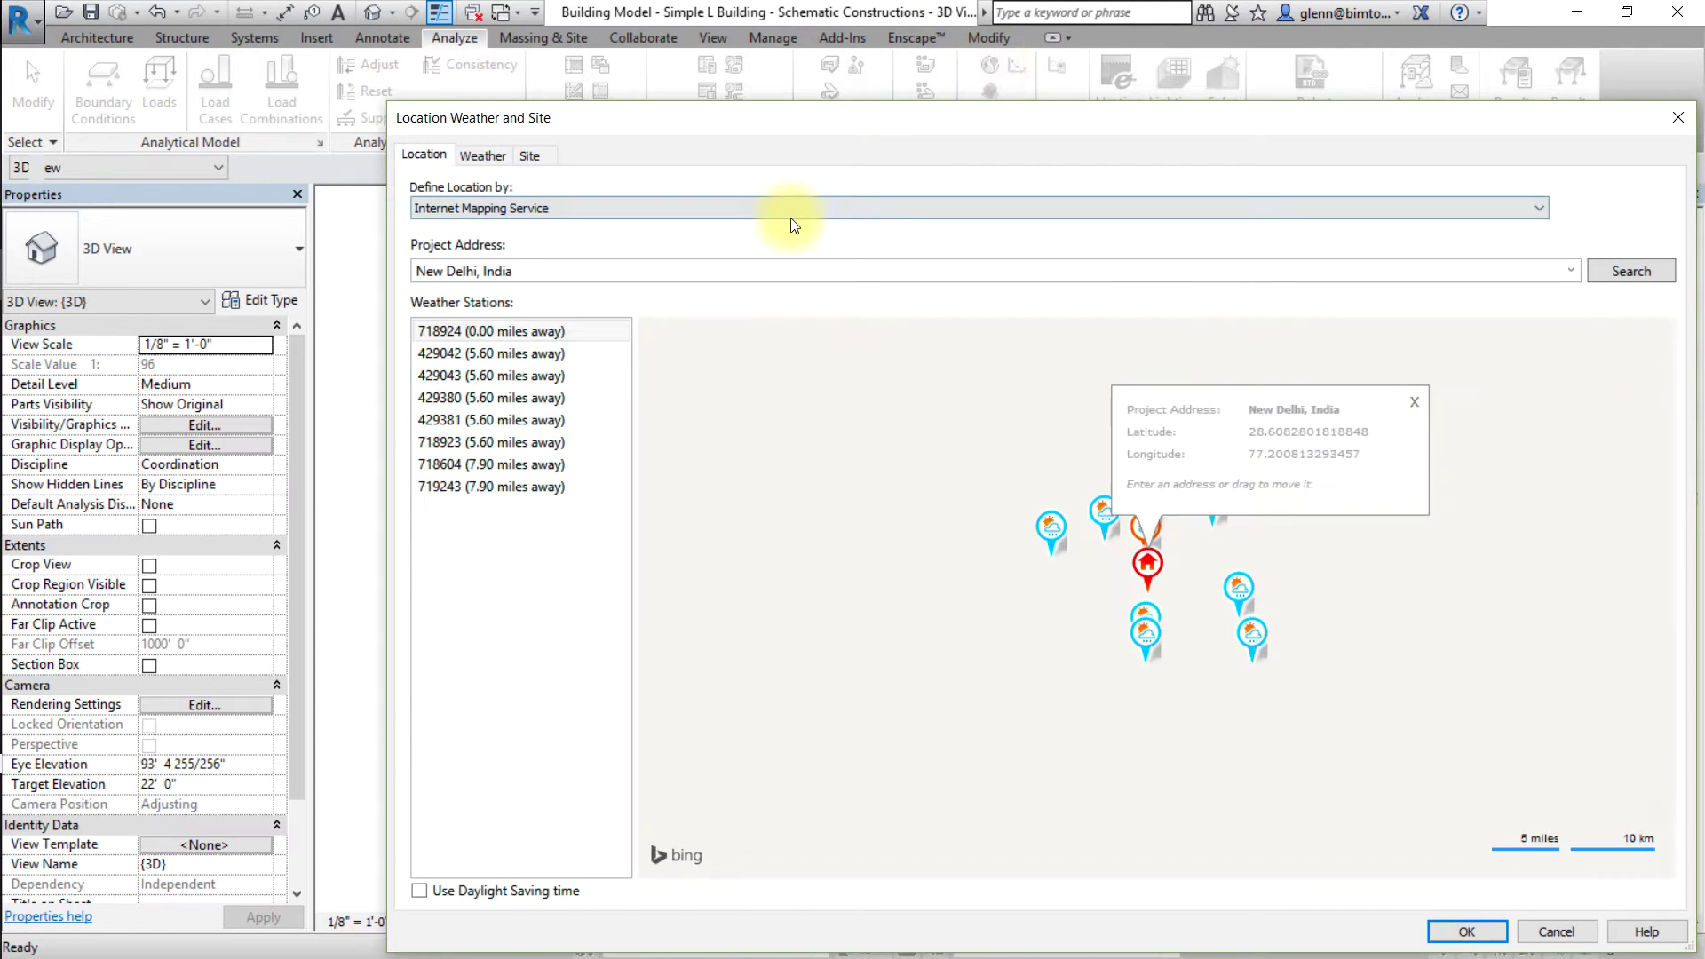
left_click(753, 268)
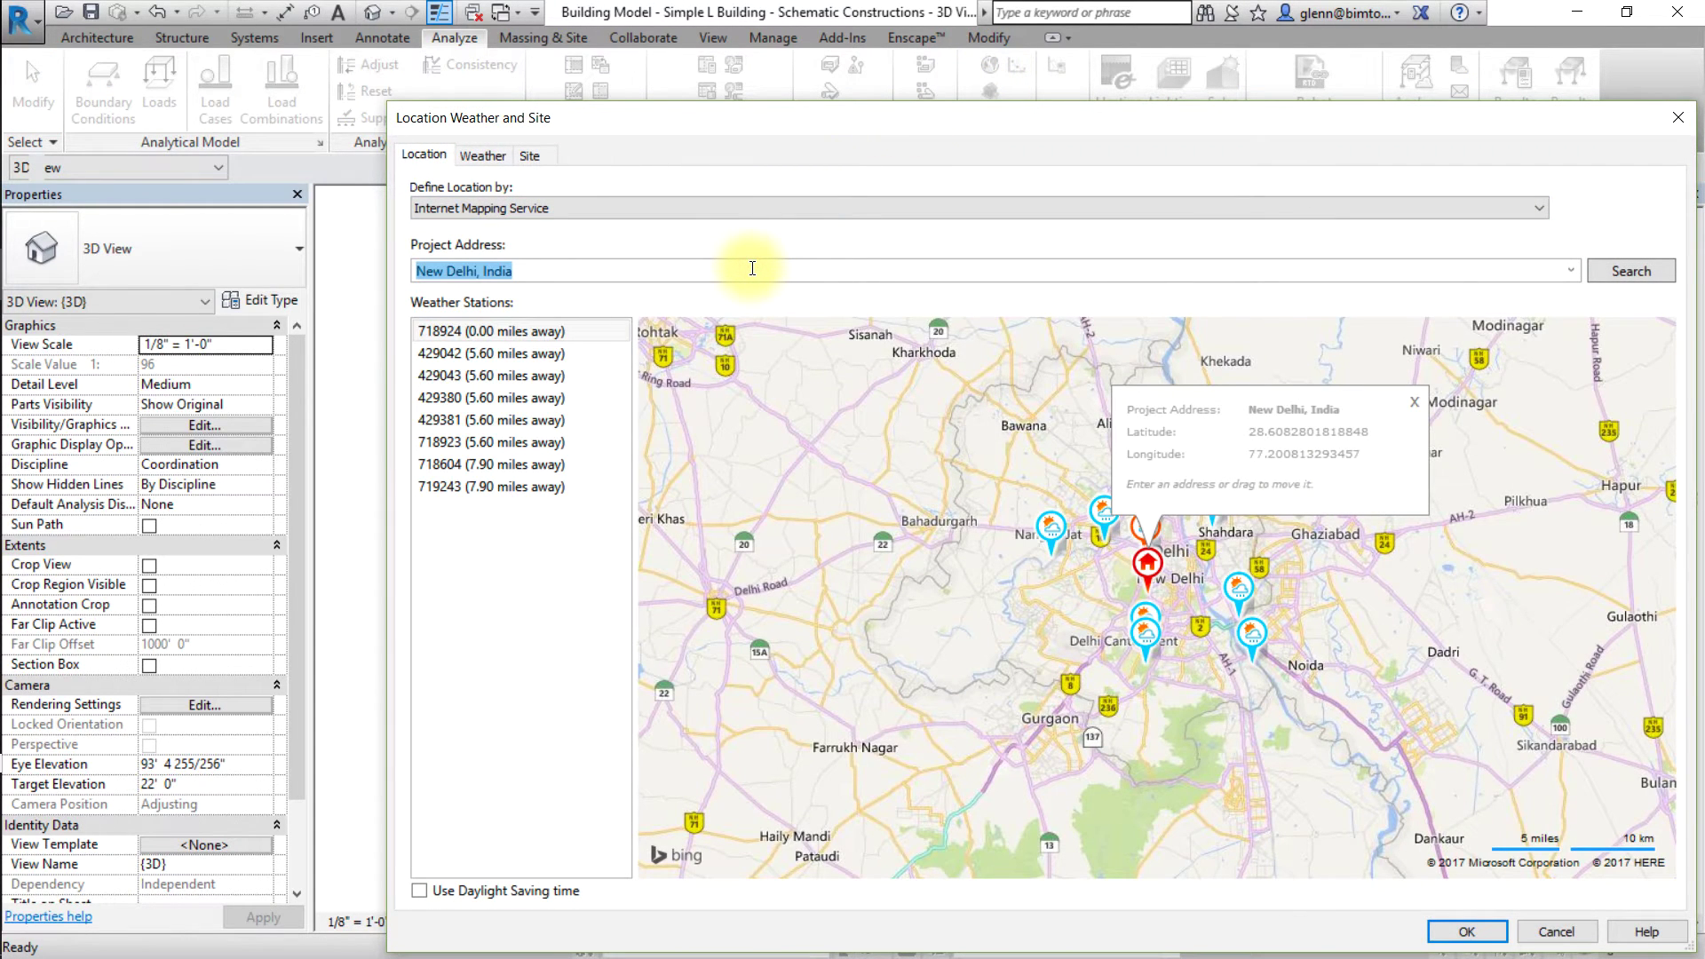
type("miami")
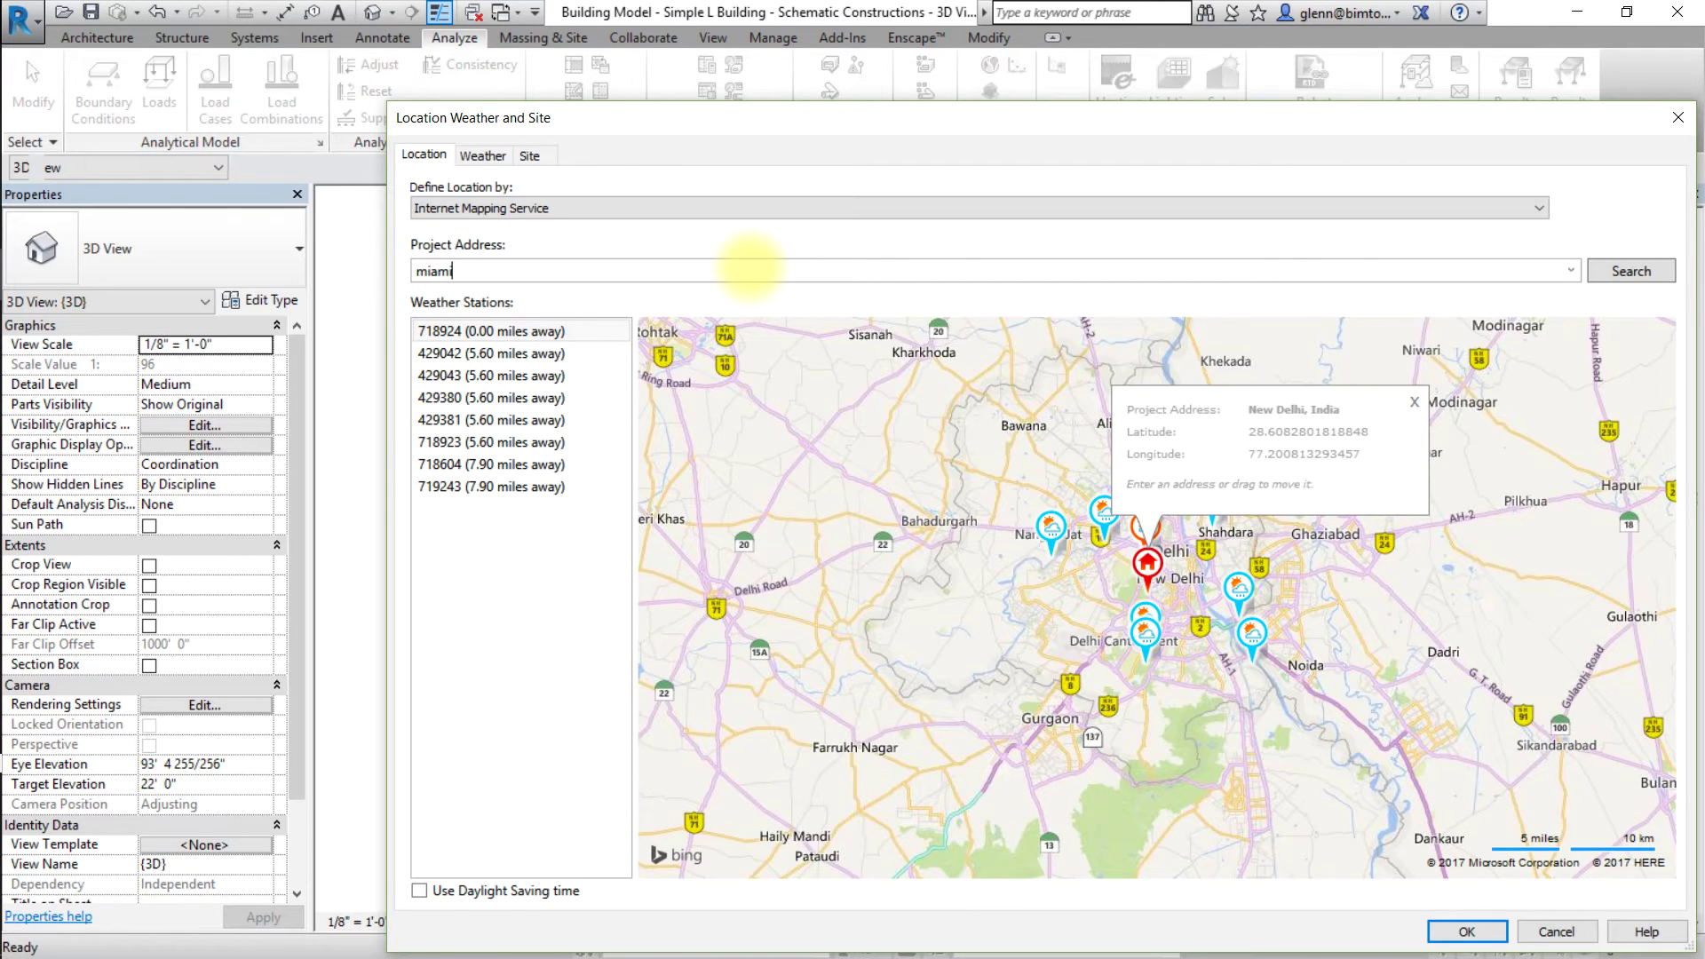
type(", florida")
left_click(1638, 273)
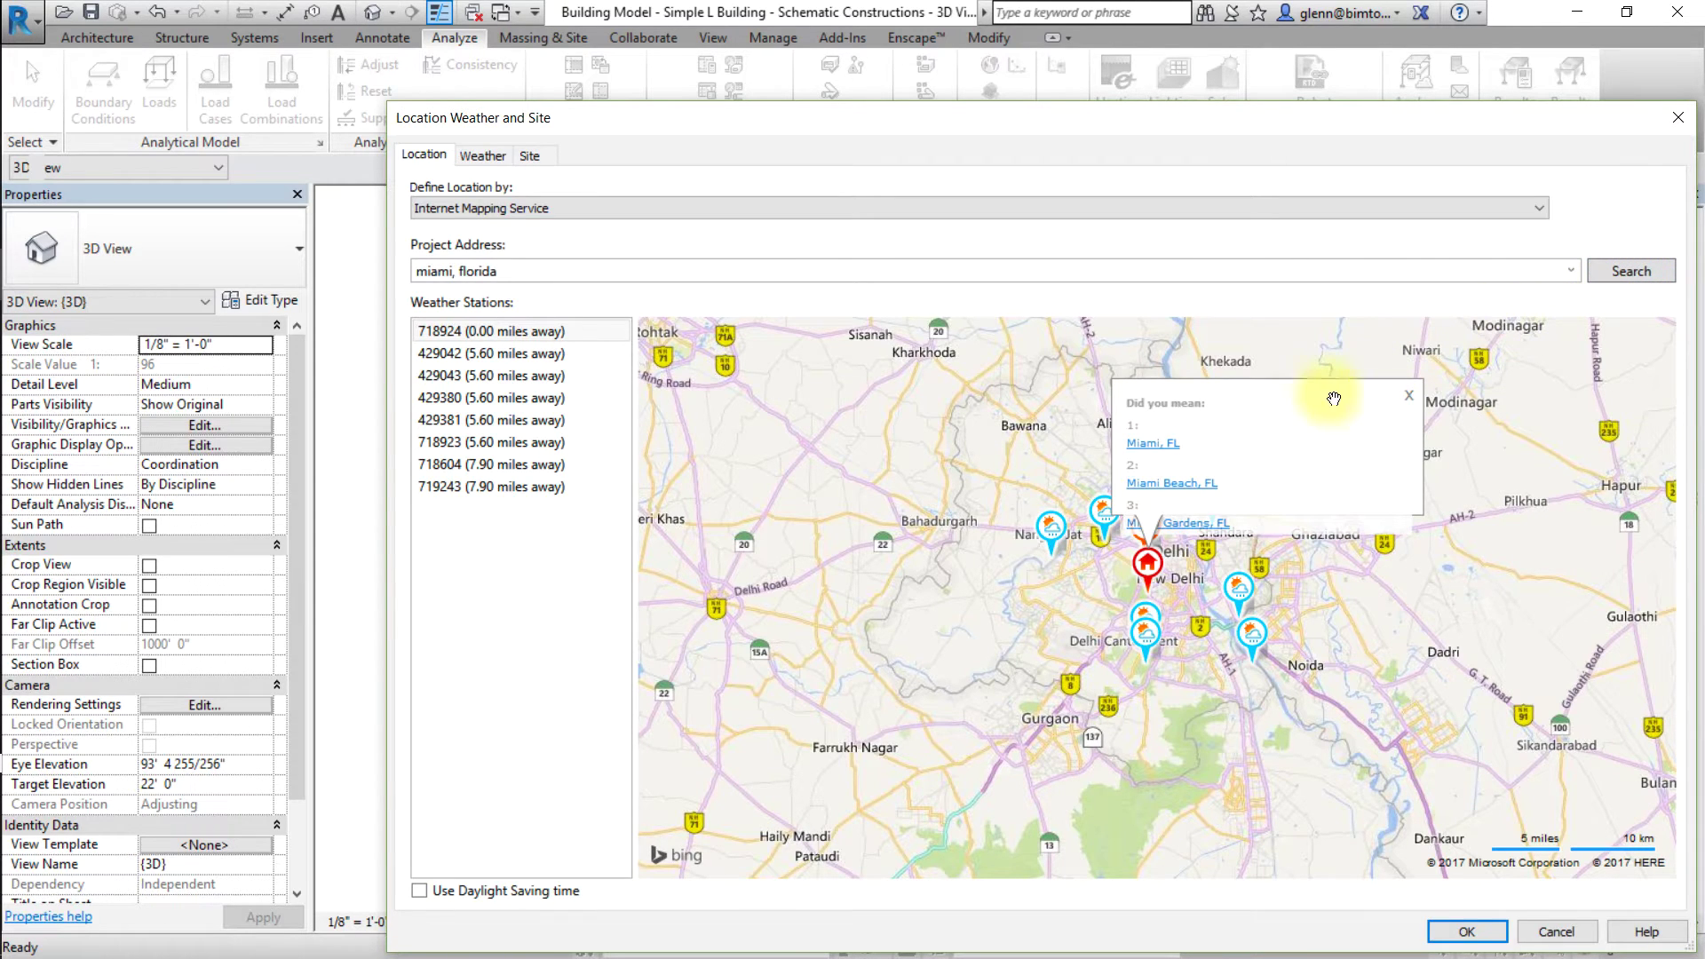
left_click(1161, 443)
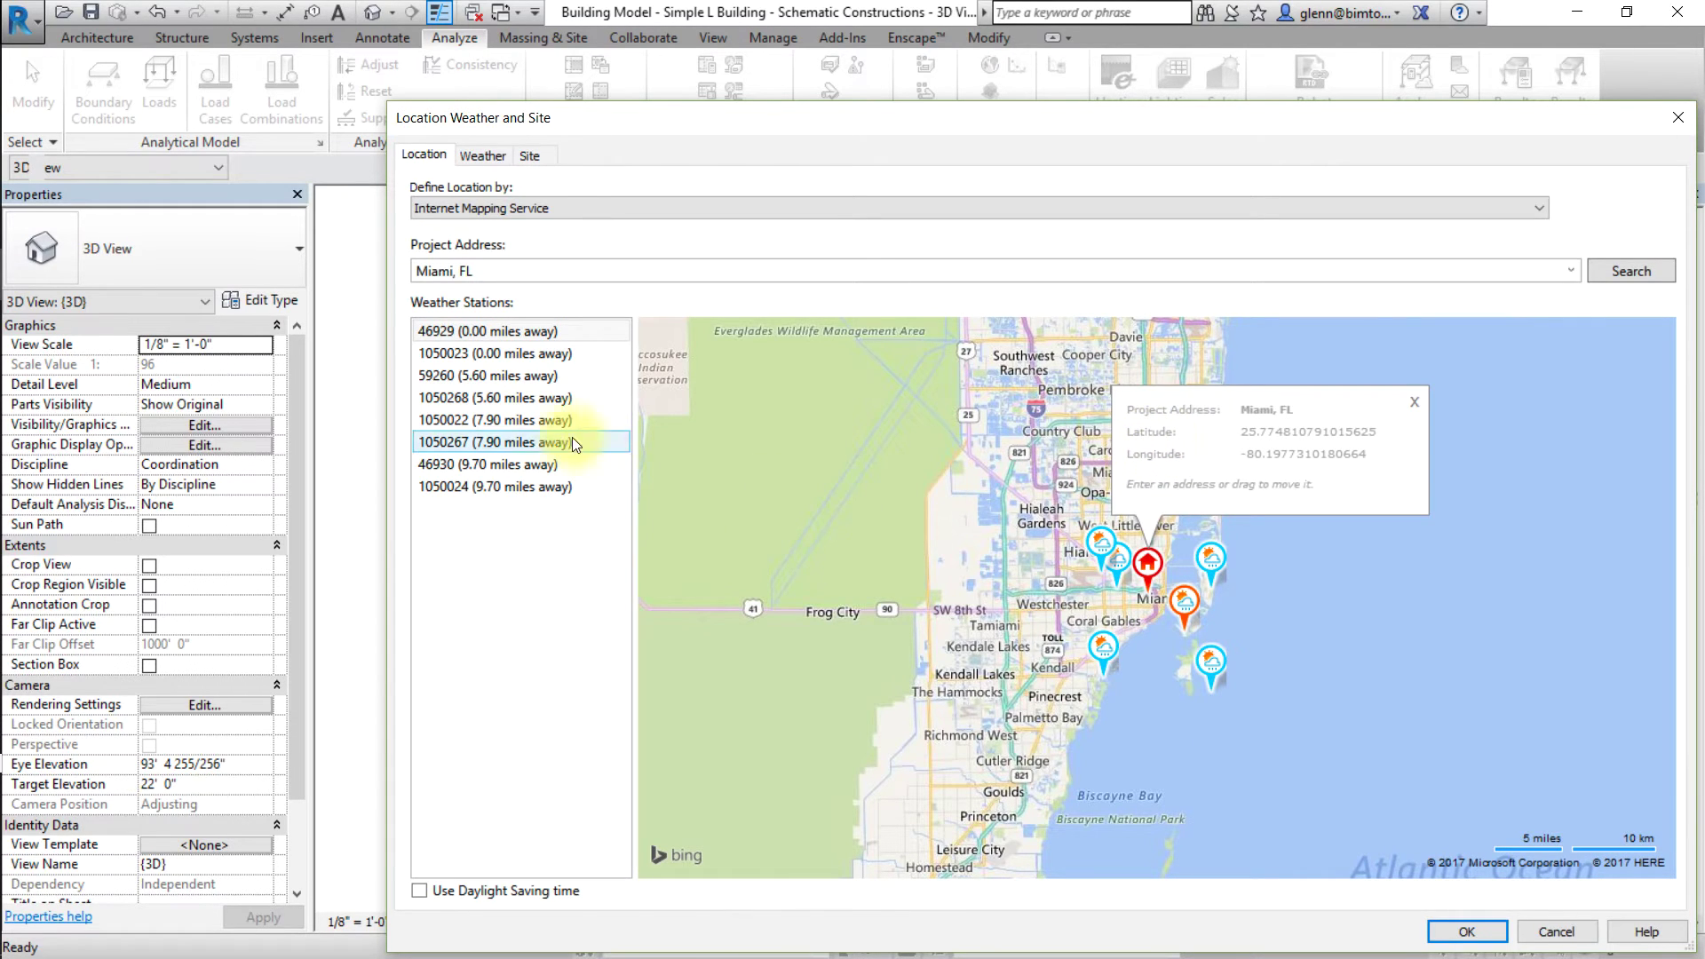
left_click(483, 330)
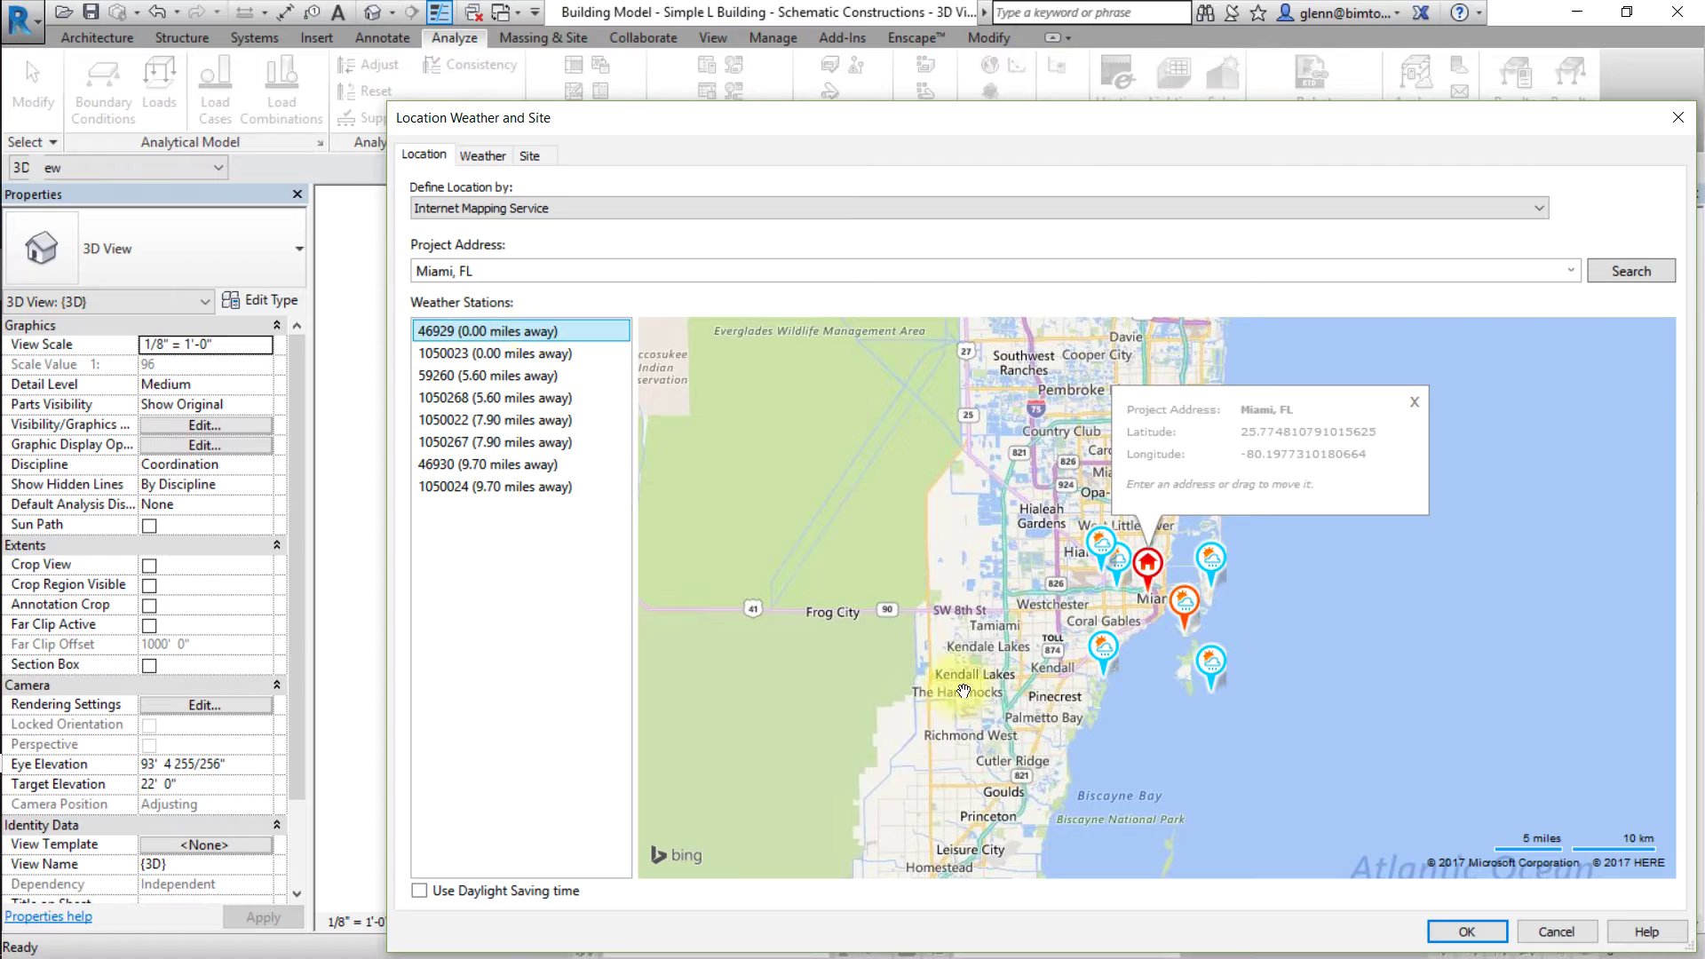
- Confirm the Miami location and set the energy analysis Mode to Use Building Elements
left_click(1466, 933)
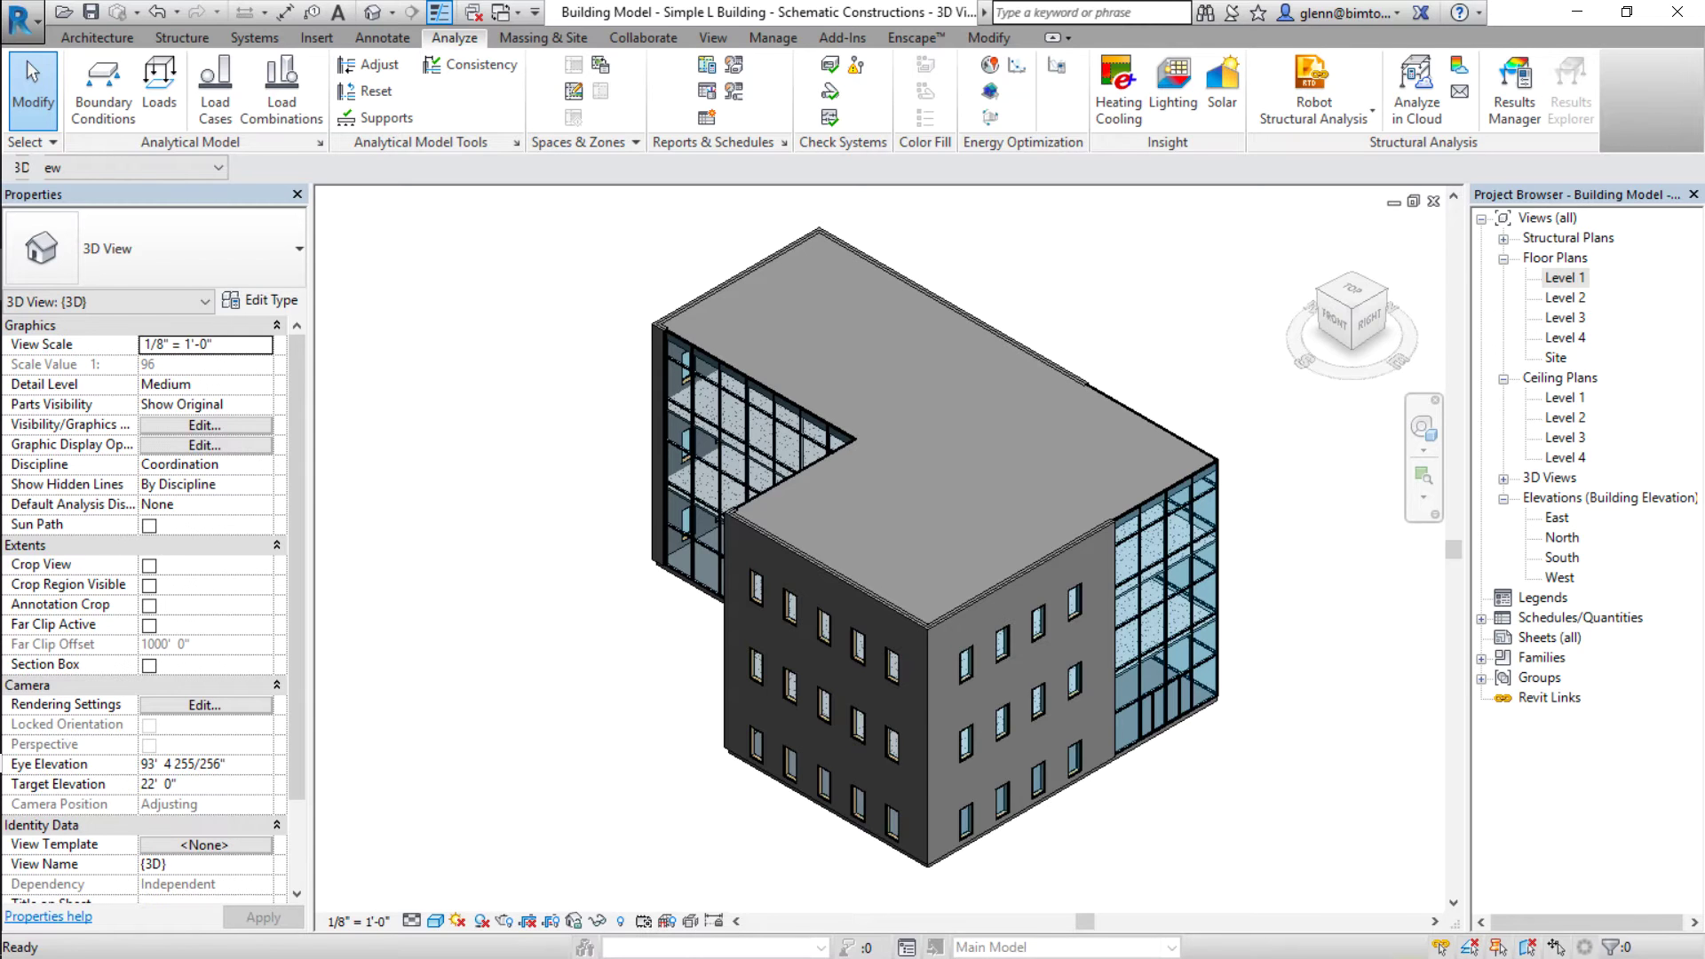
scroll(1268, 893, "up", 1)
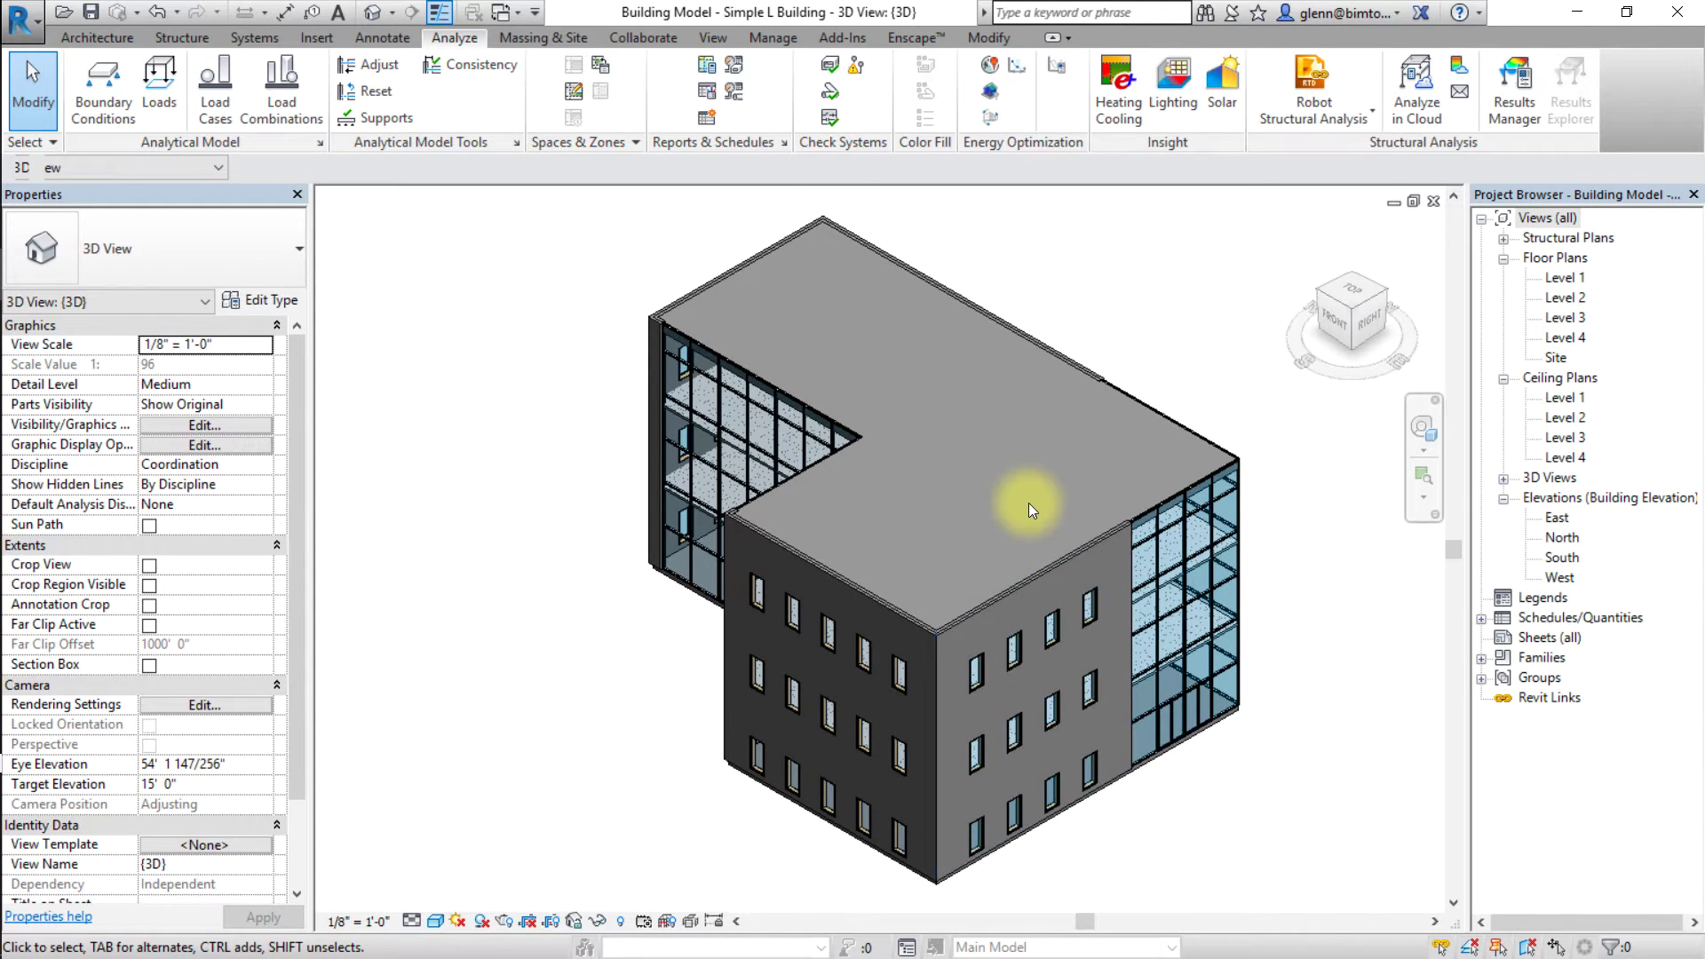
left_click(1052, 71)
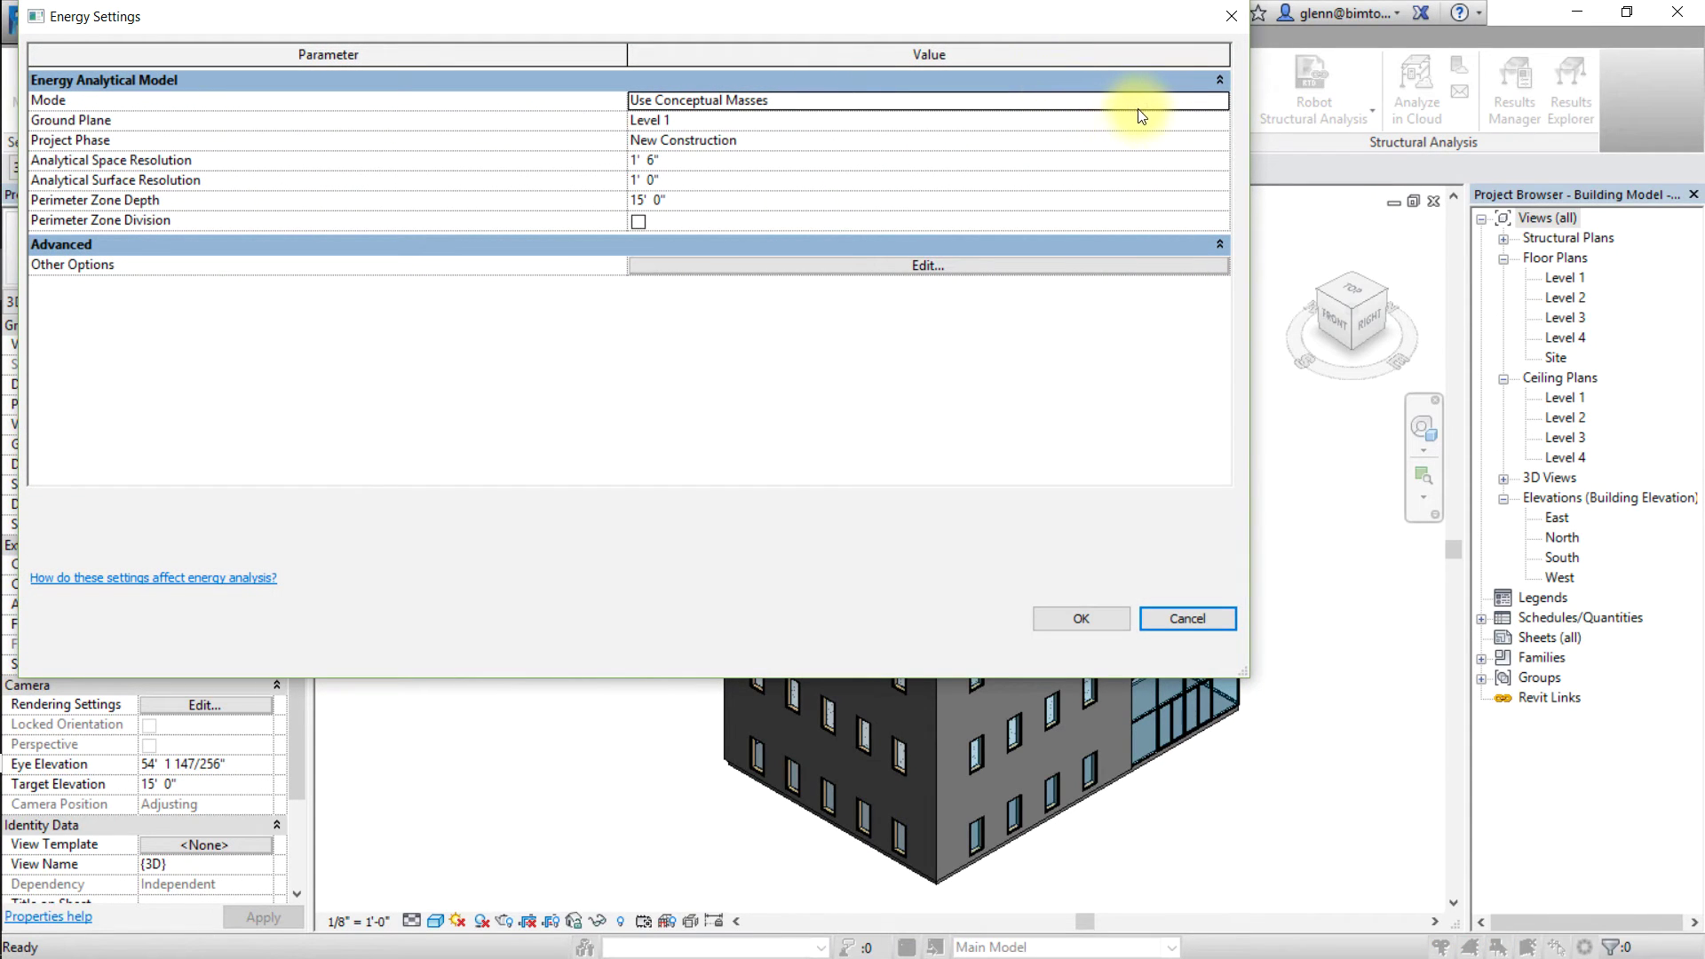
left_click(1140, 104)
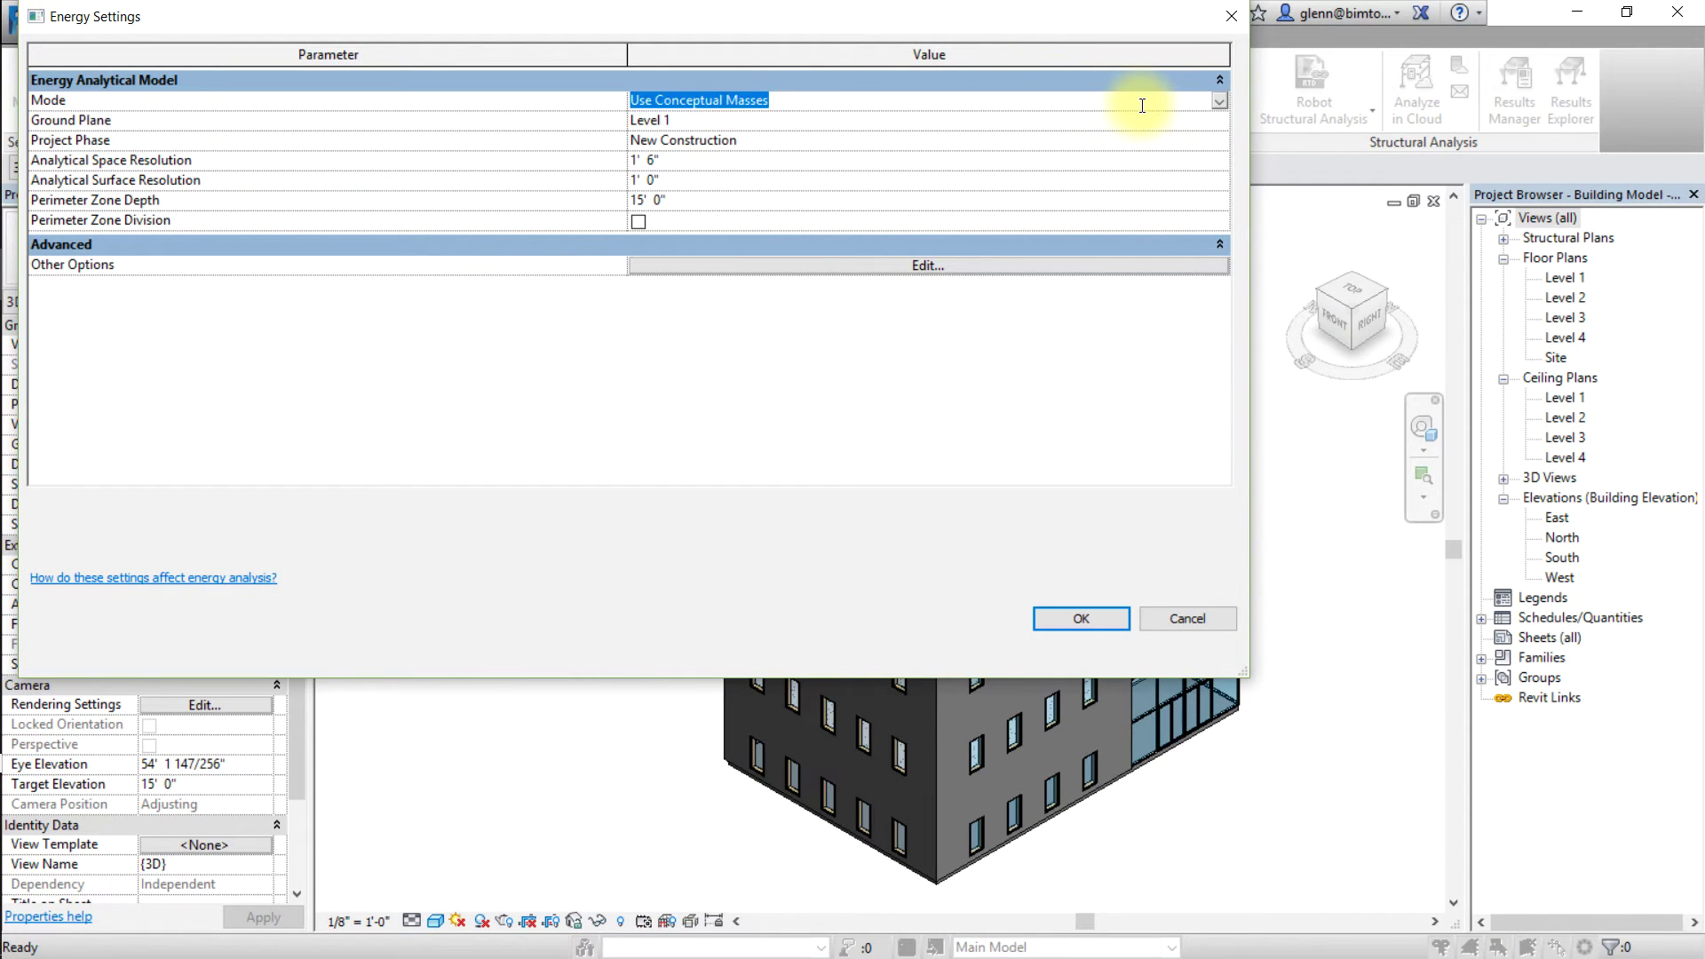
left_click(1218, 101)
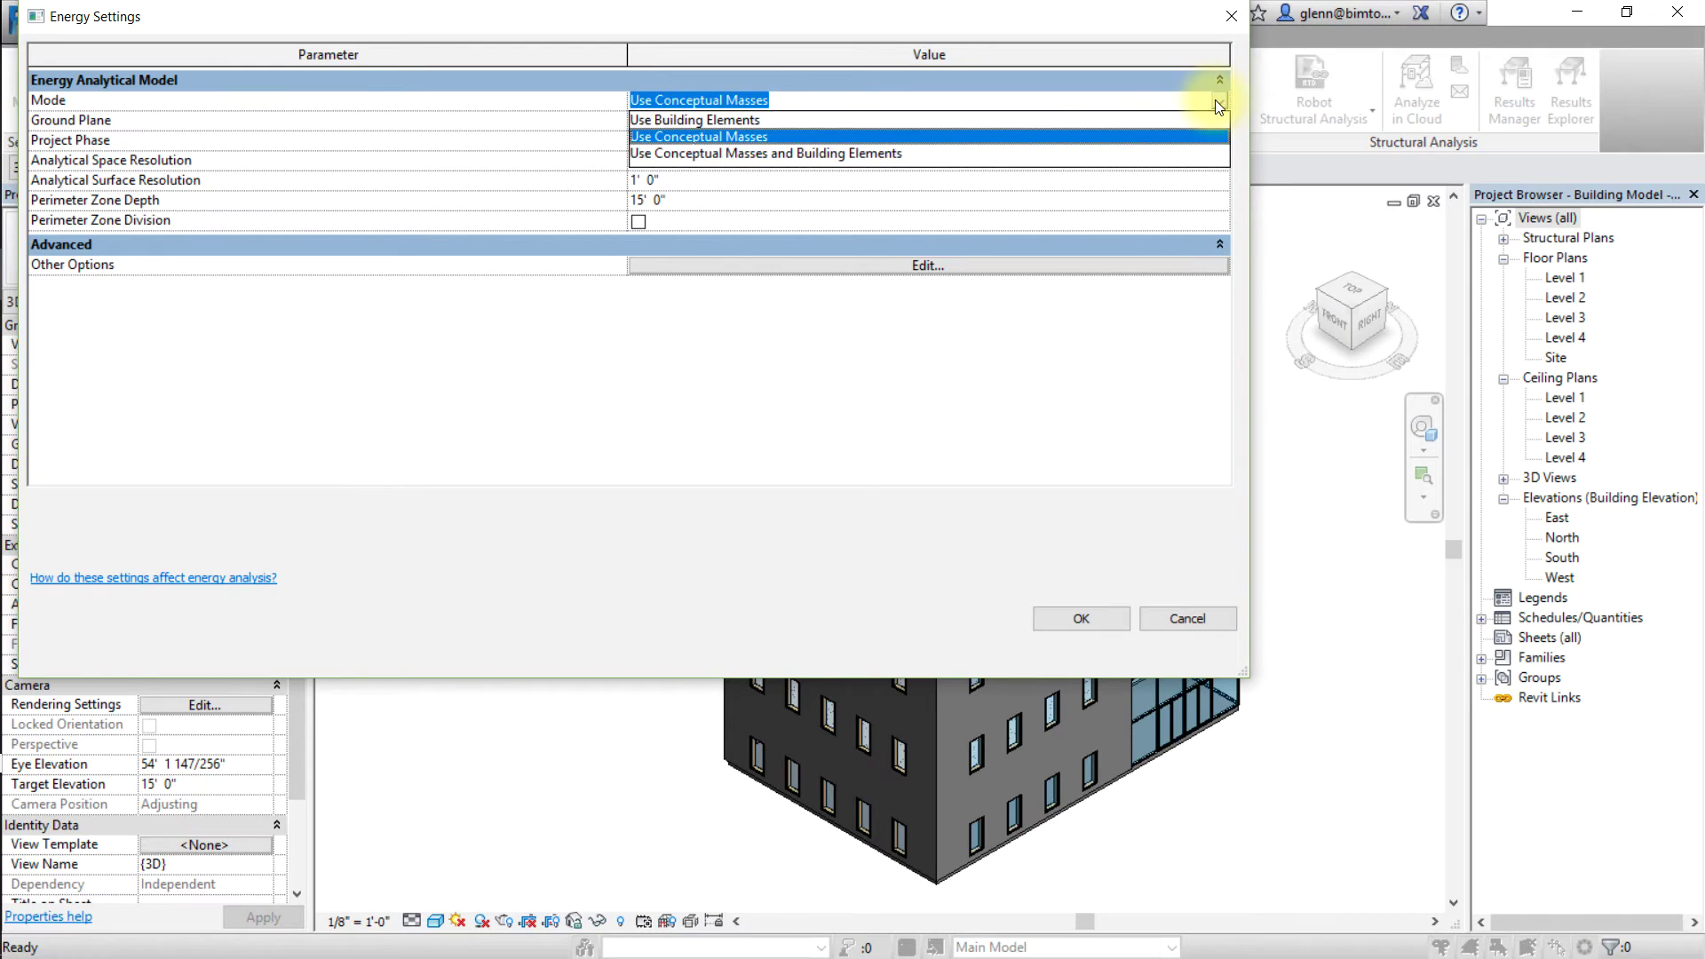
left_click(927, 119)
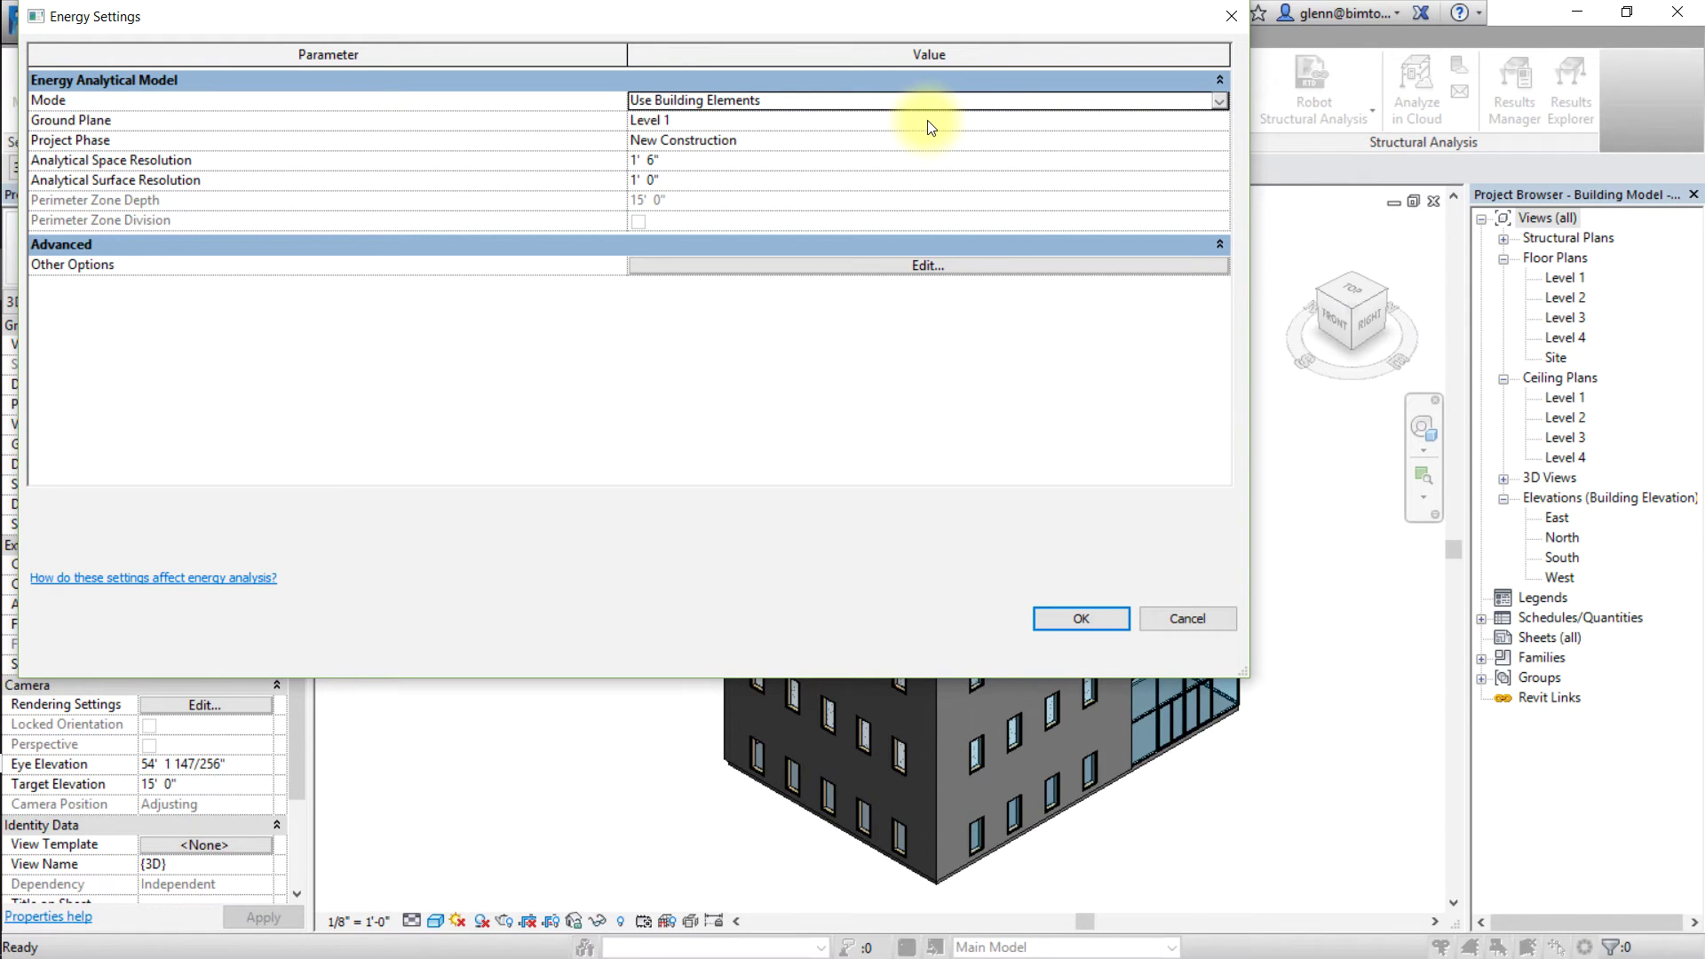
- Keep the Energy Settings project phase as New Construction
left_click(918, 140)
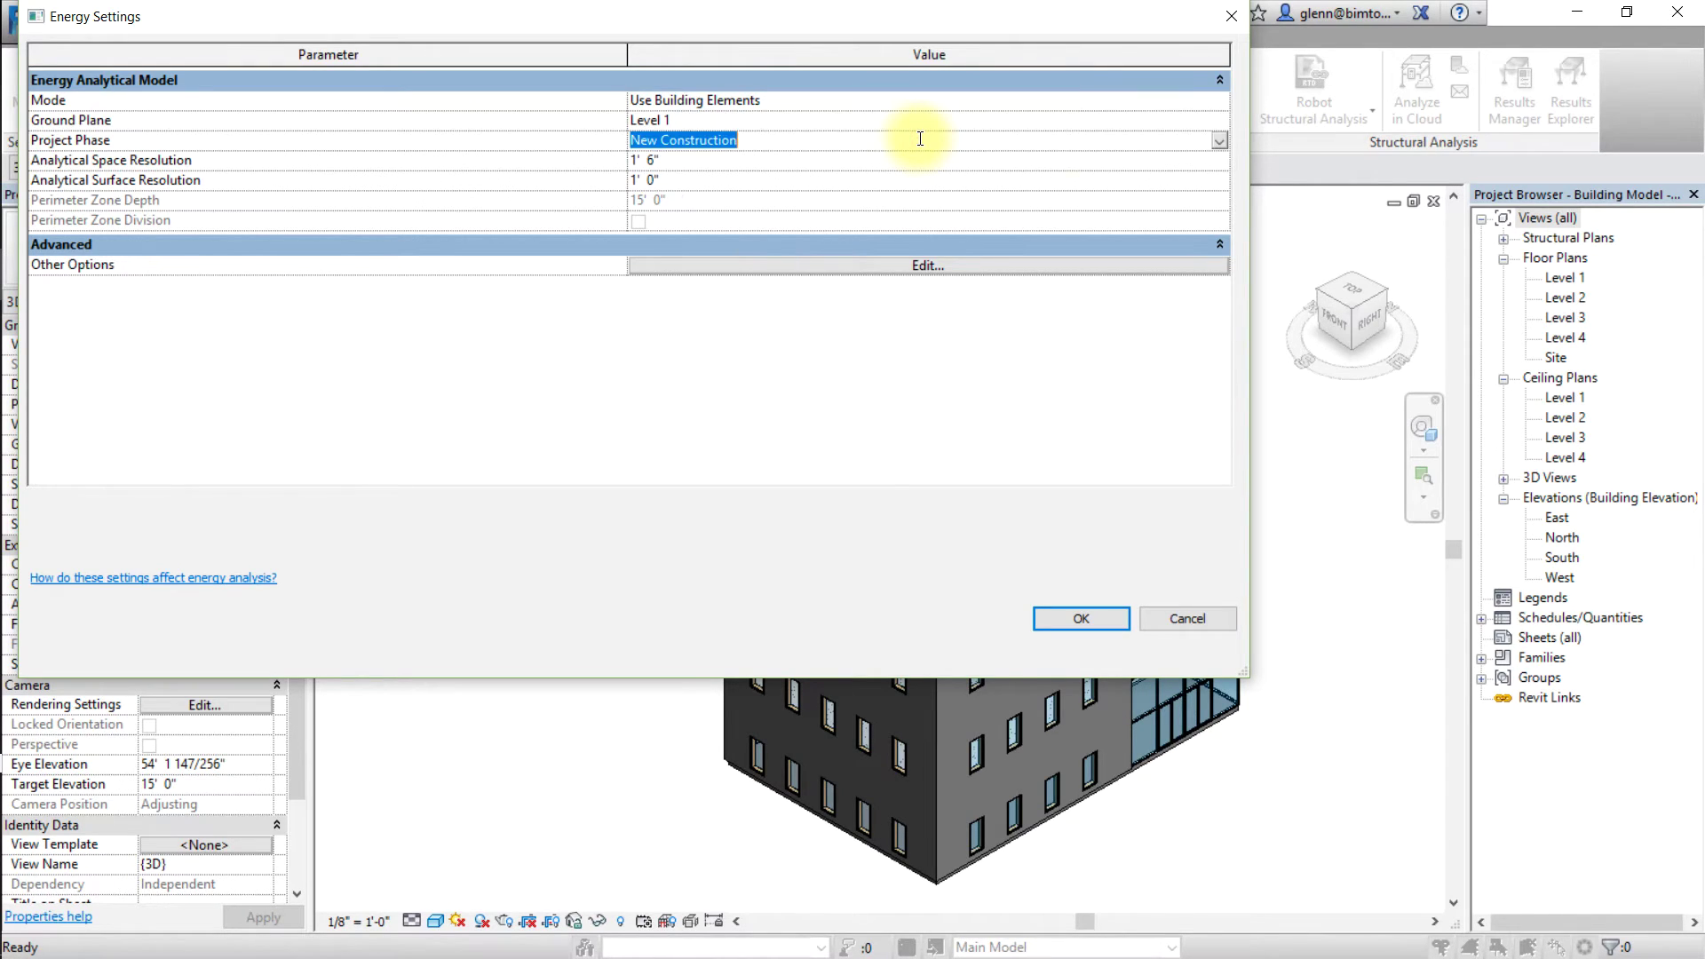
left_click(1215, 142)
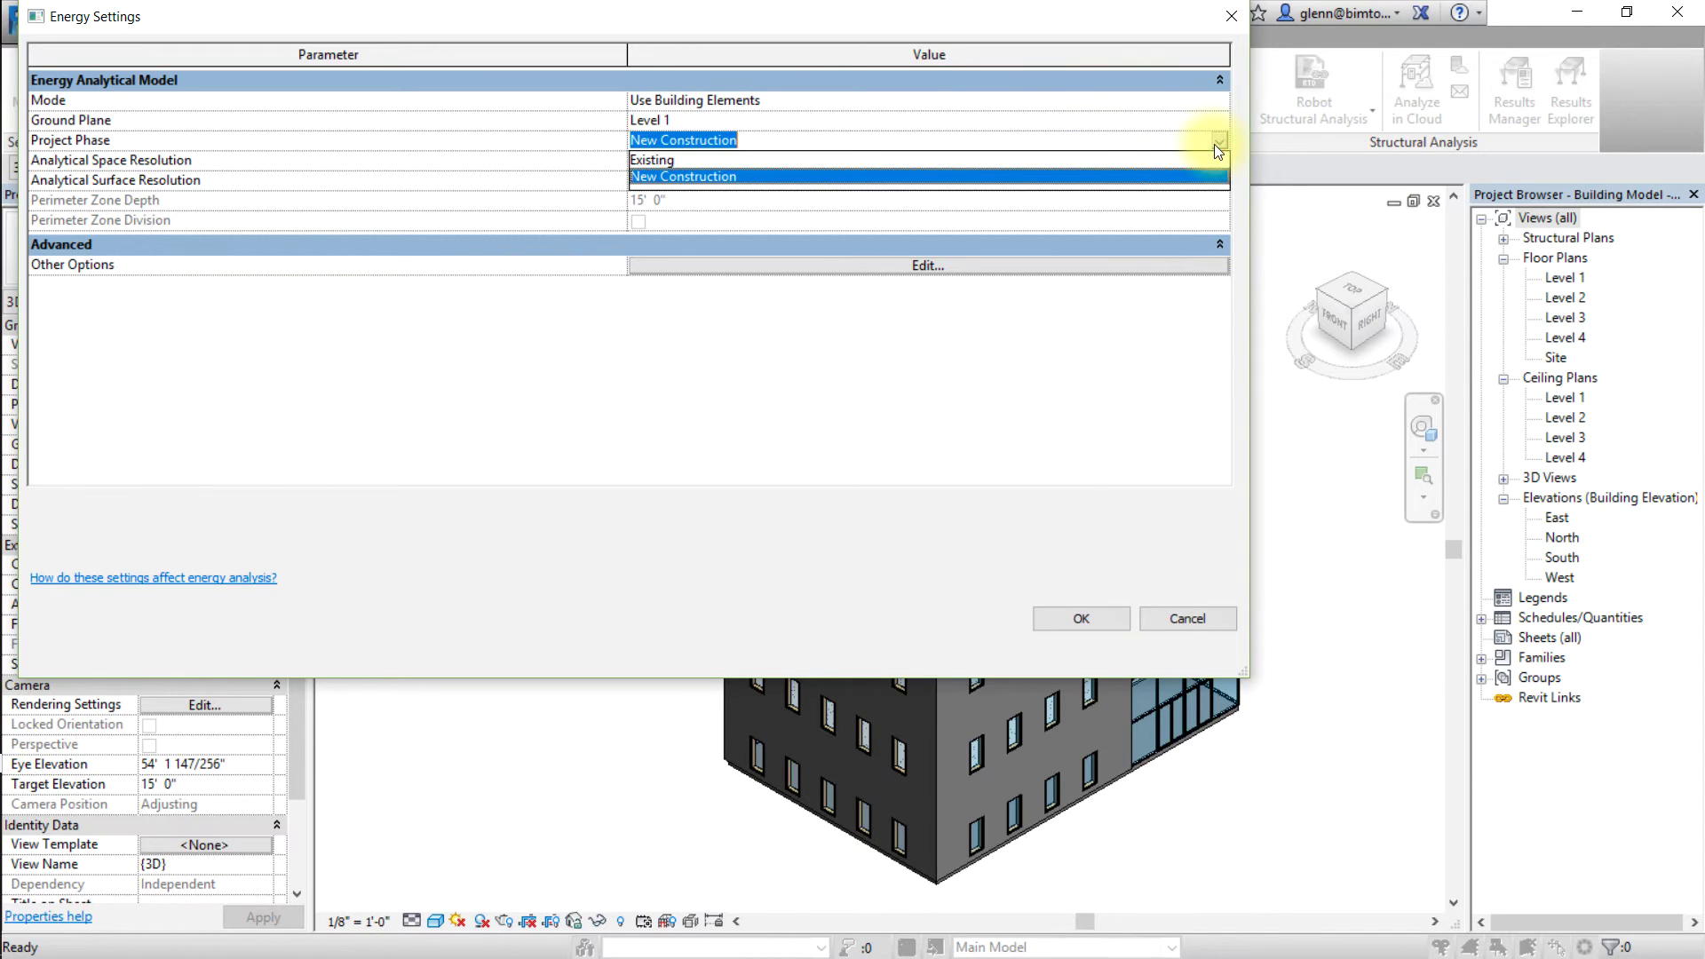
left_click(1105, 178)
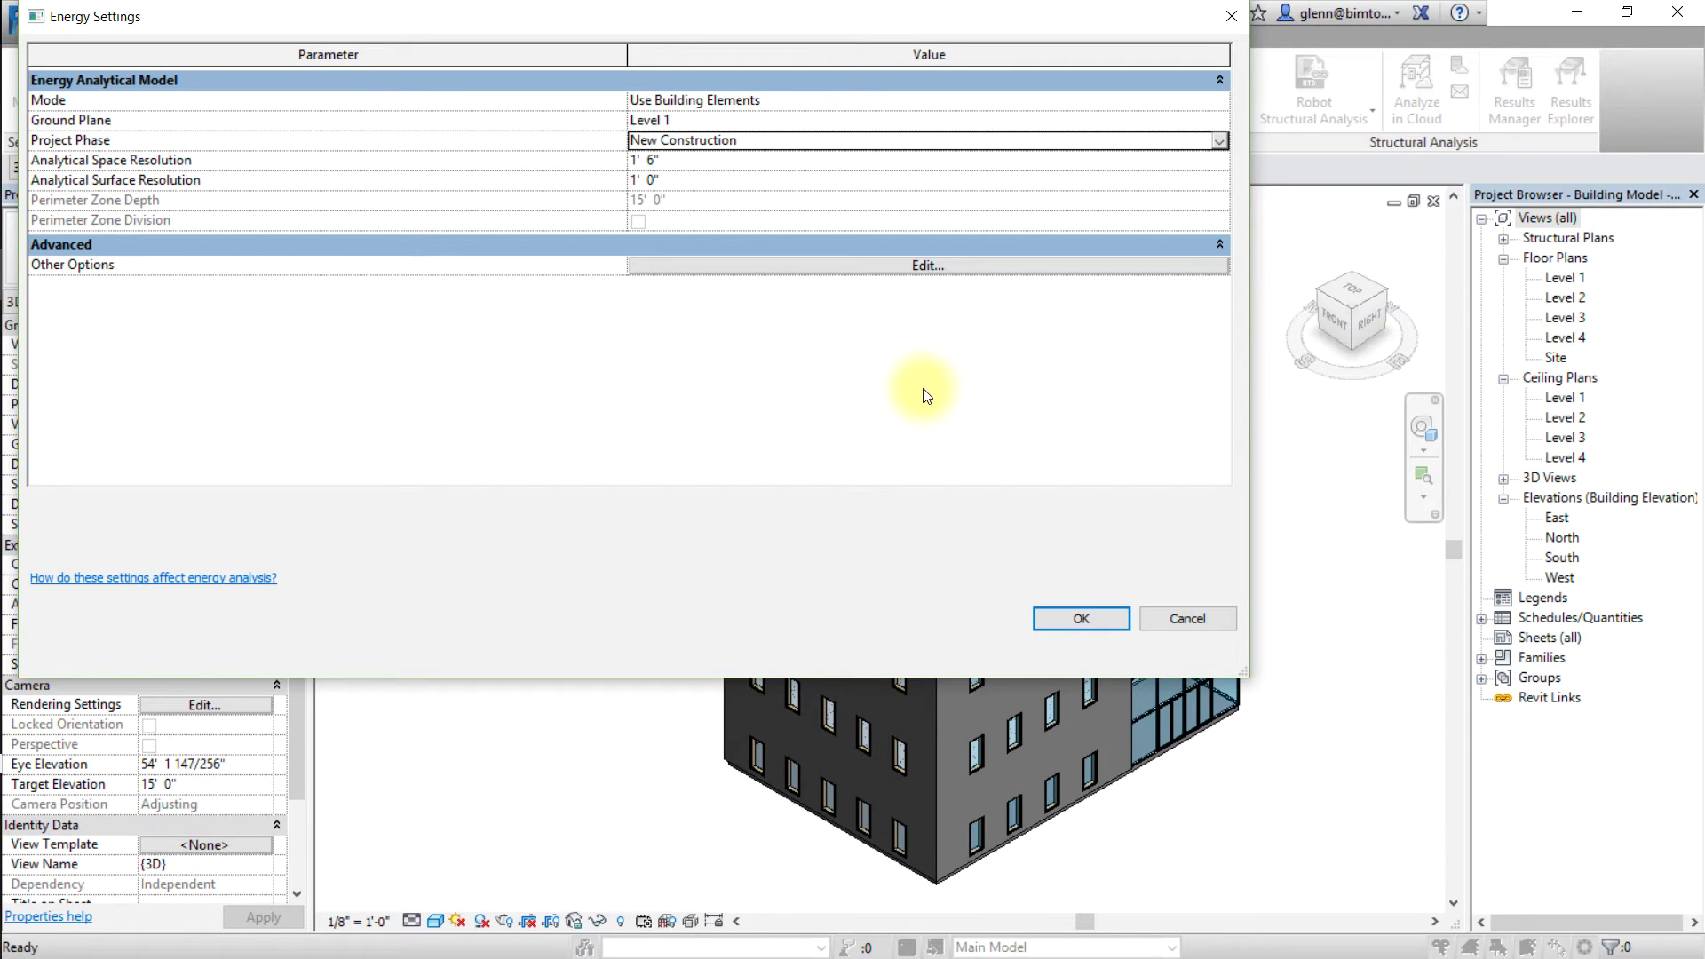
- In Advanced Energy Settings, keep Office as the building type
left_click(945, 265)
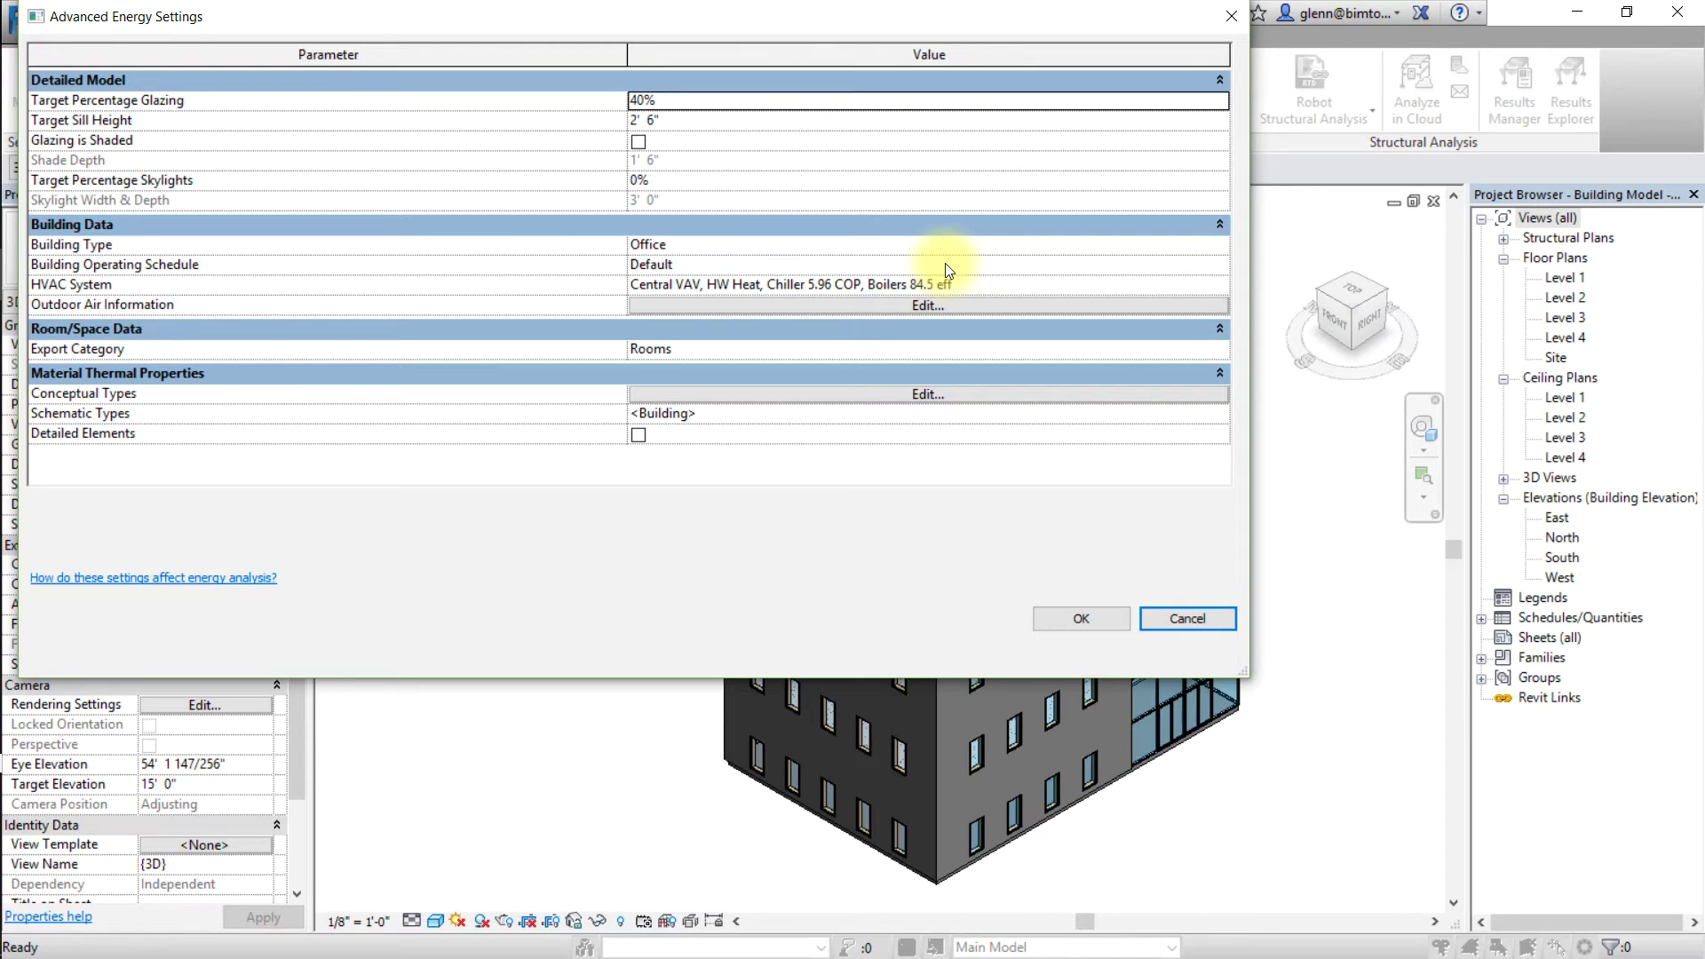
left_click(964, 243)
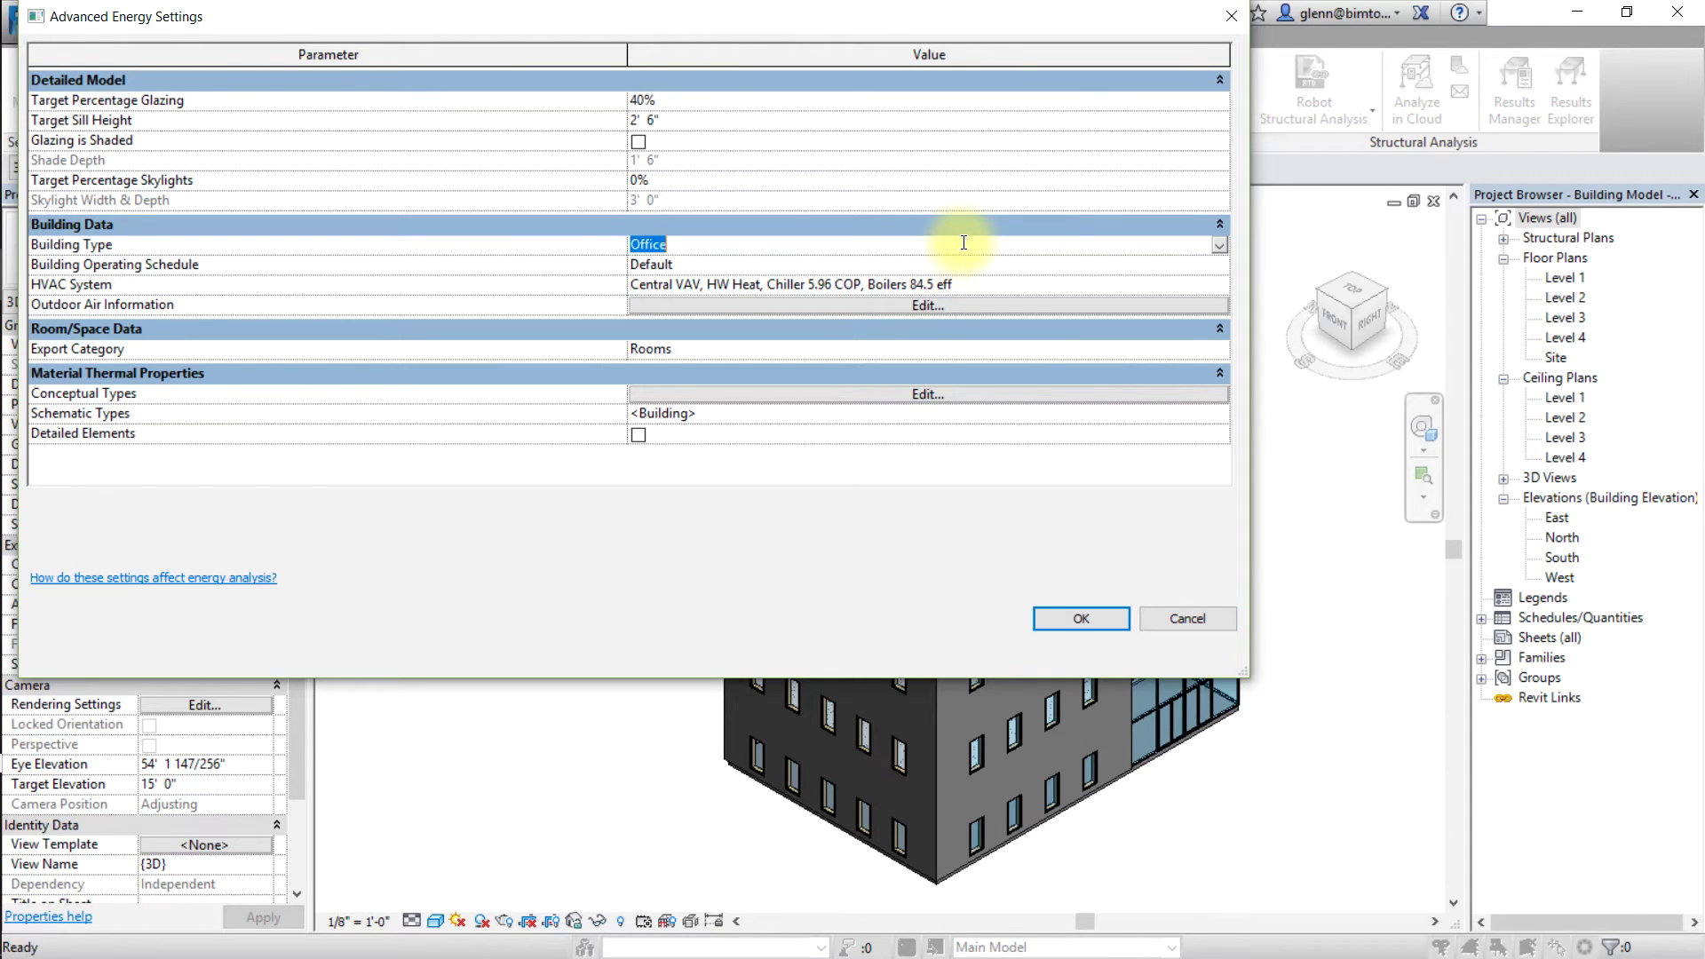
left_click(1220, 247)
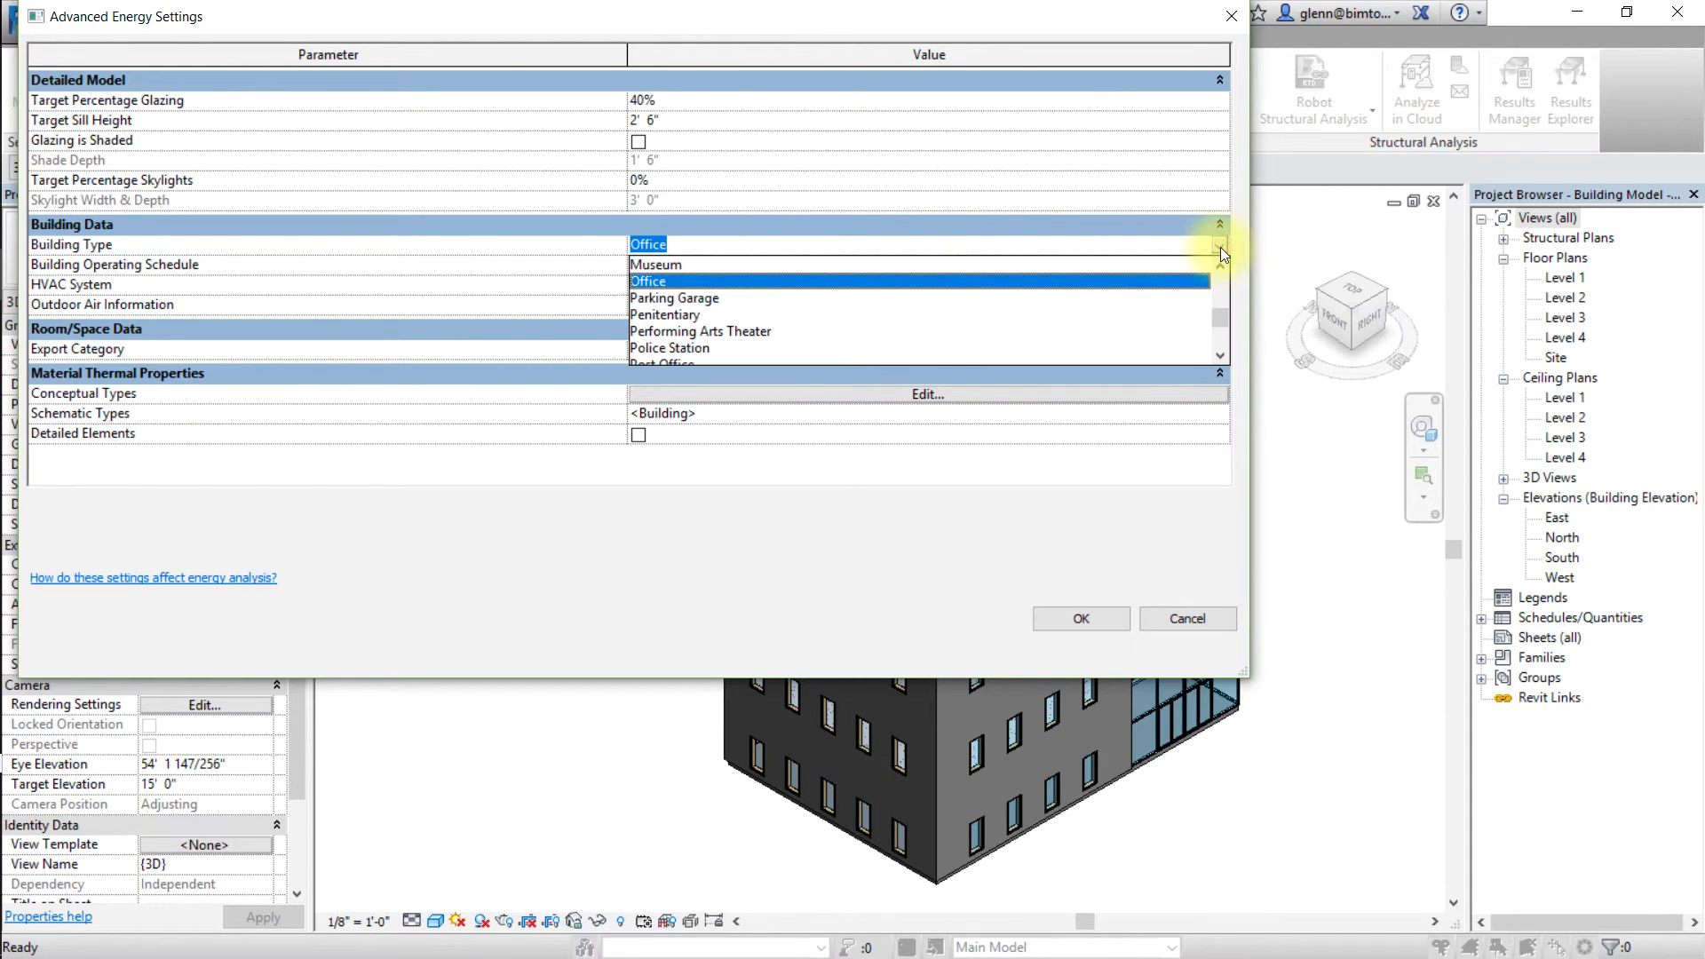
left_click(1169, 281)
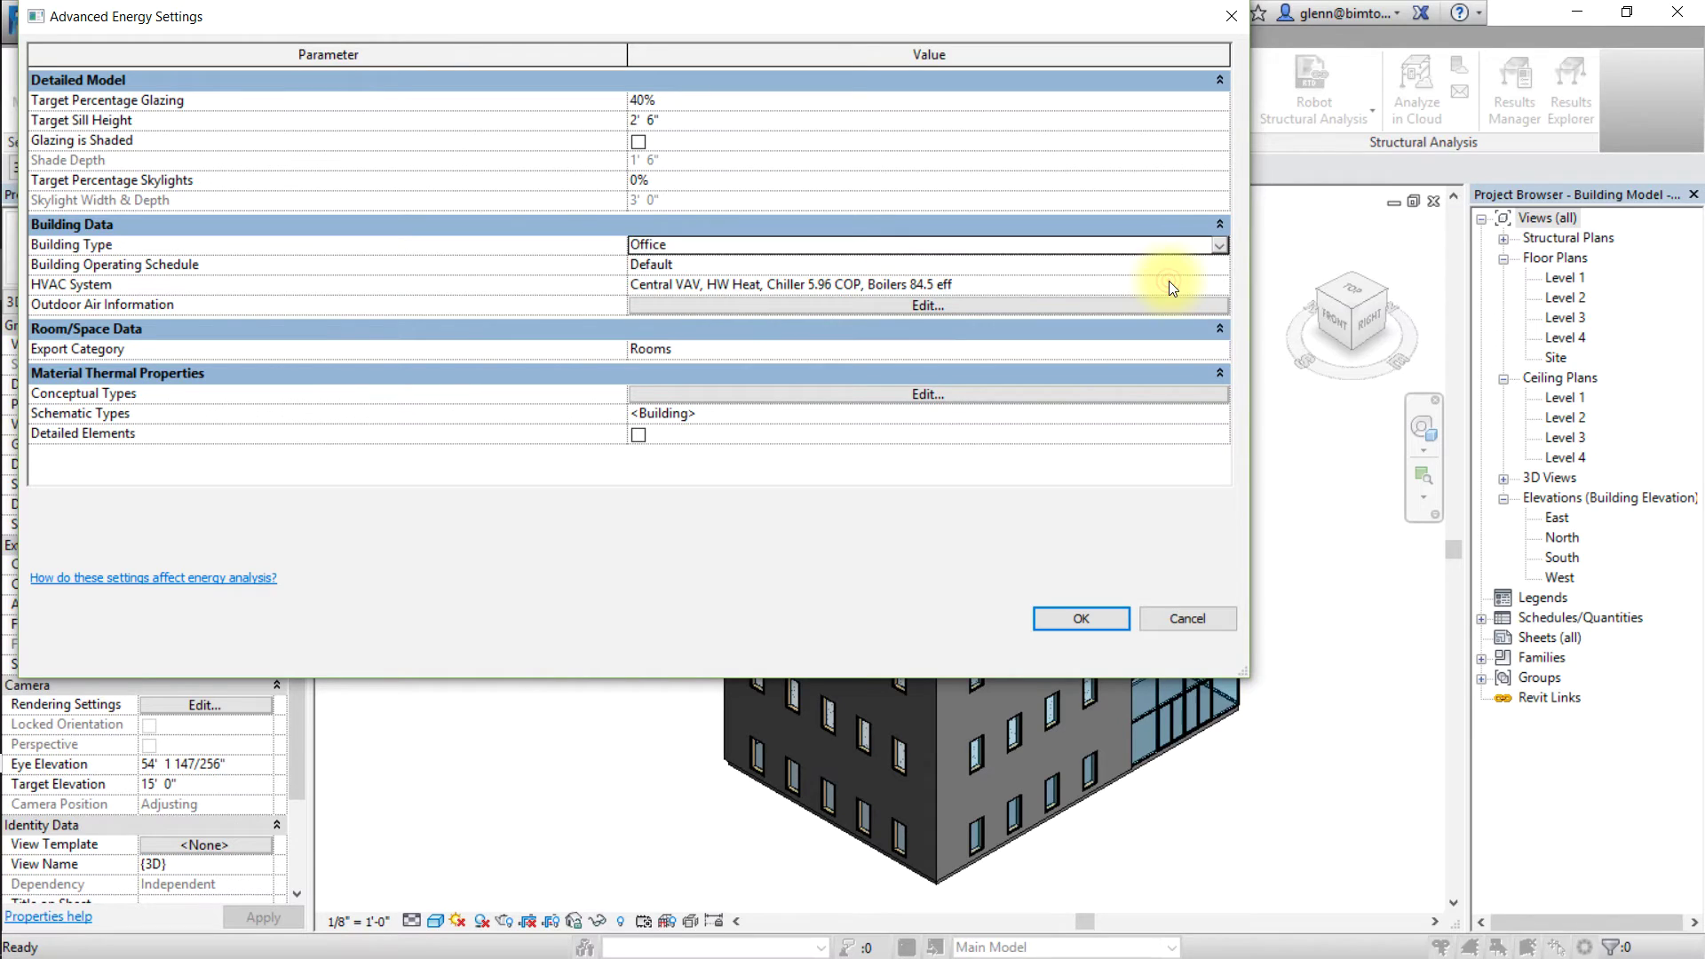
left_click(1093, 416)
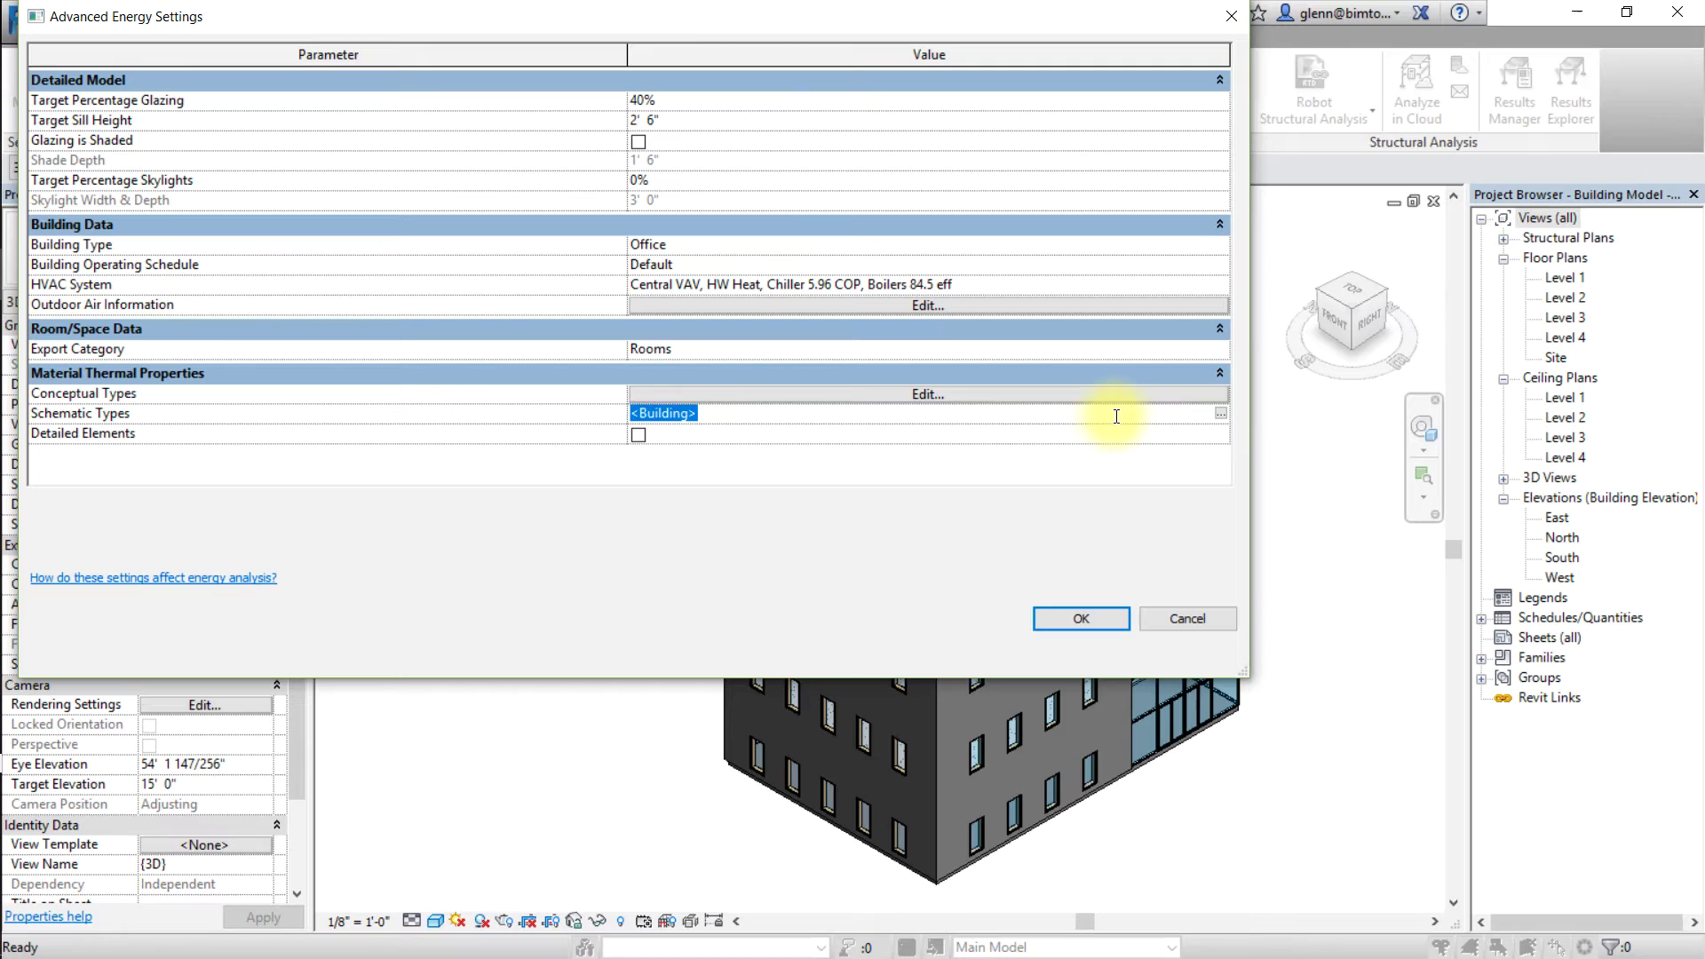
- Override the roof schematic construction to R-30 over roof deck
left_click(1219, 414)
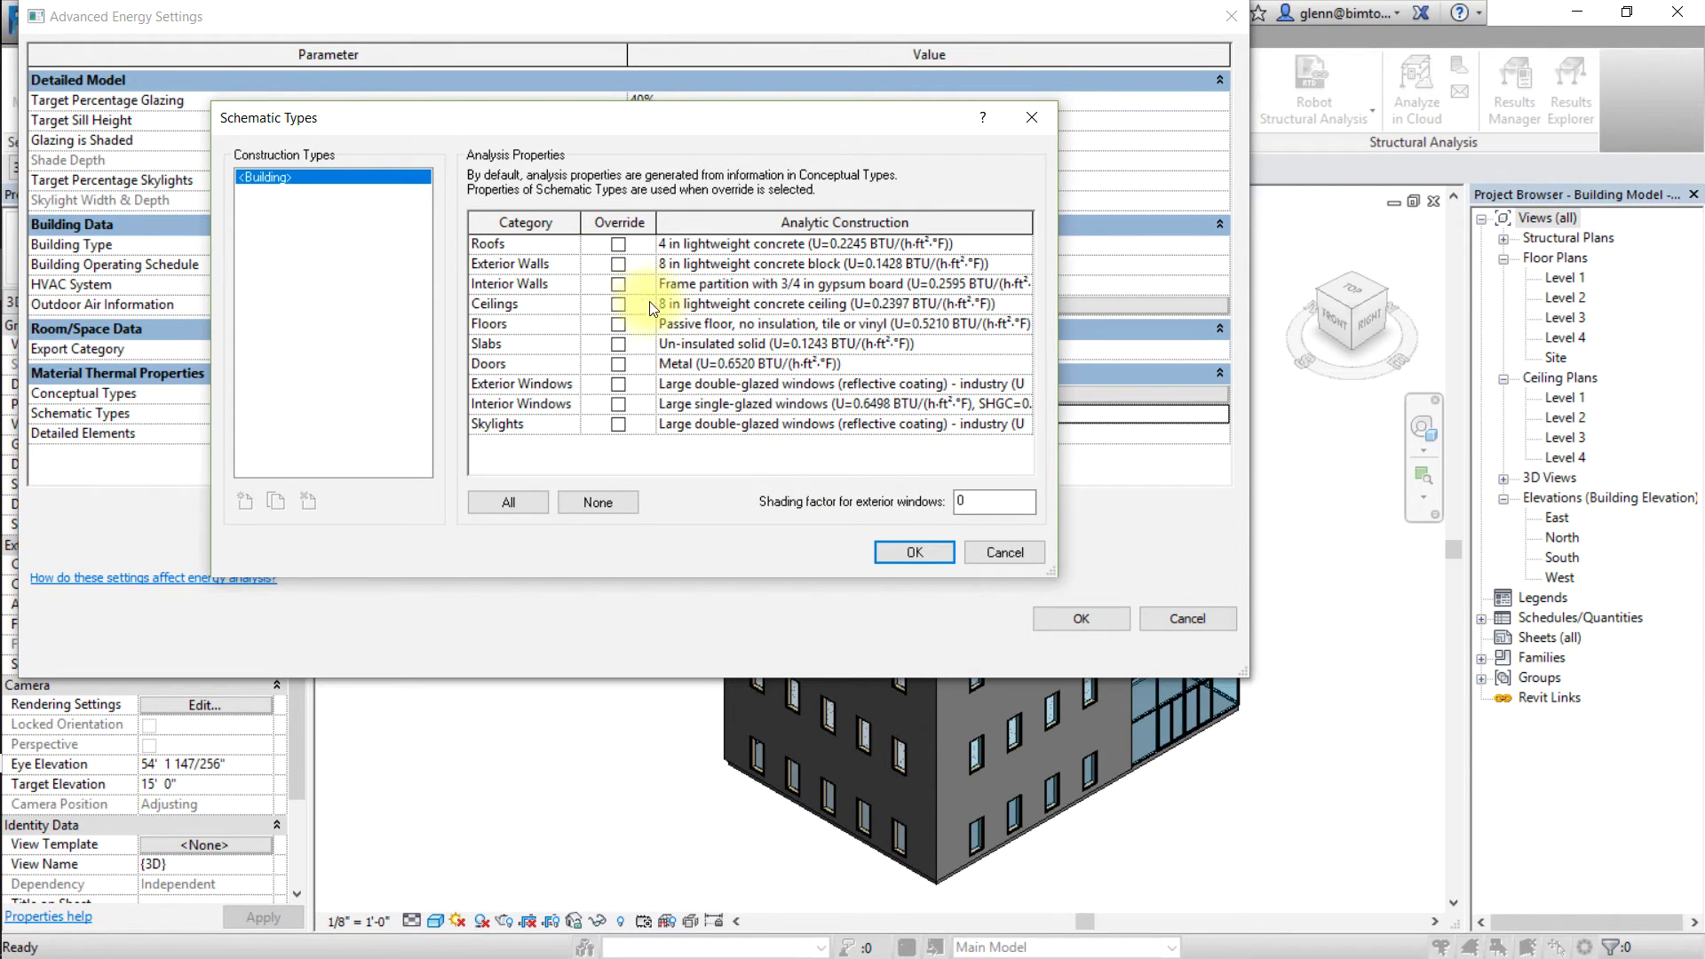
left_click(619, 243)
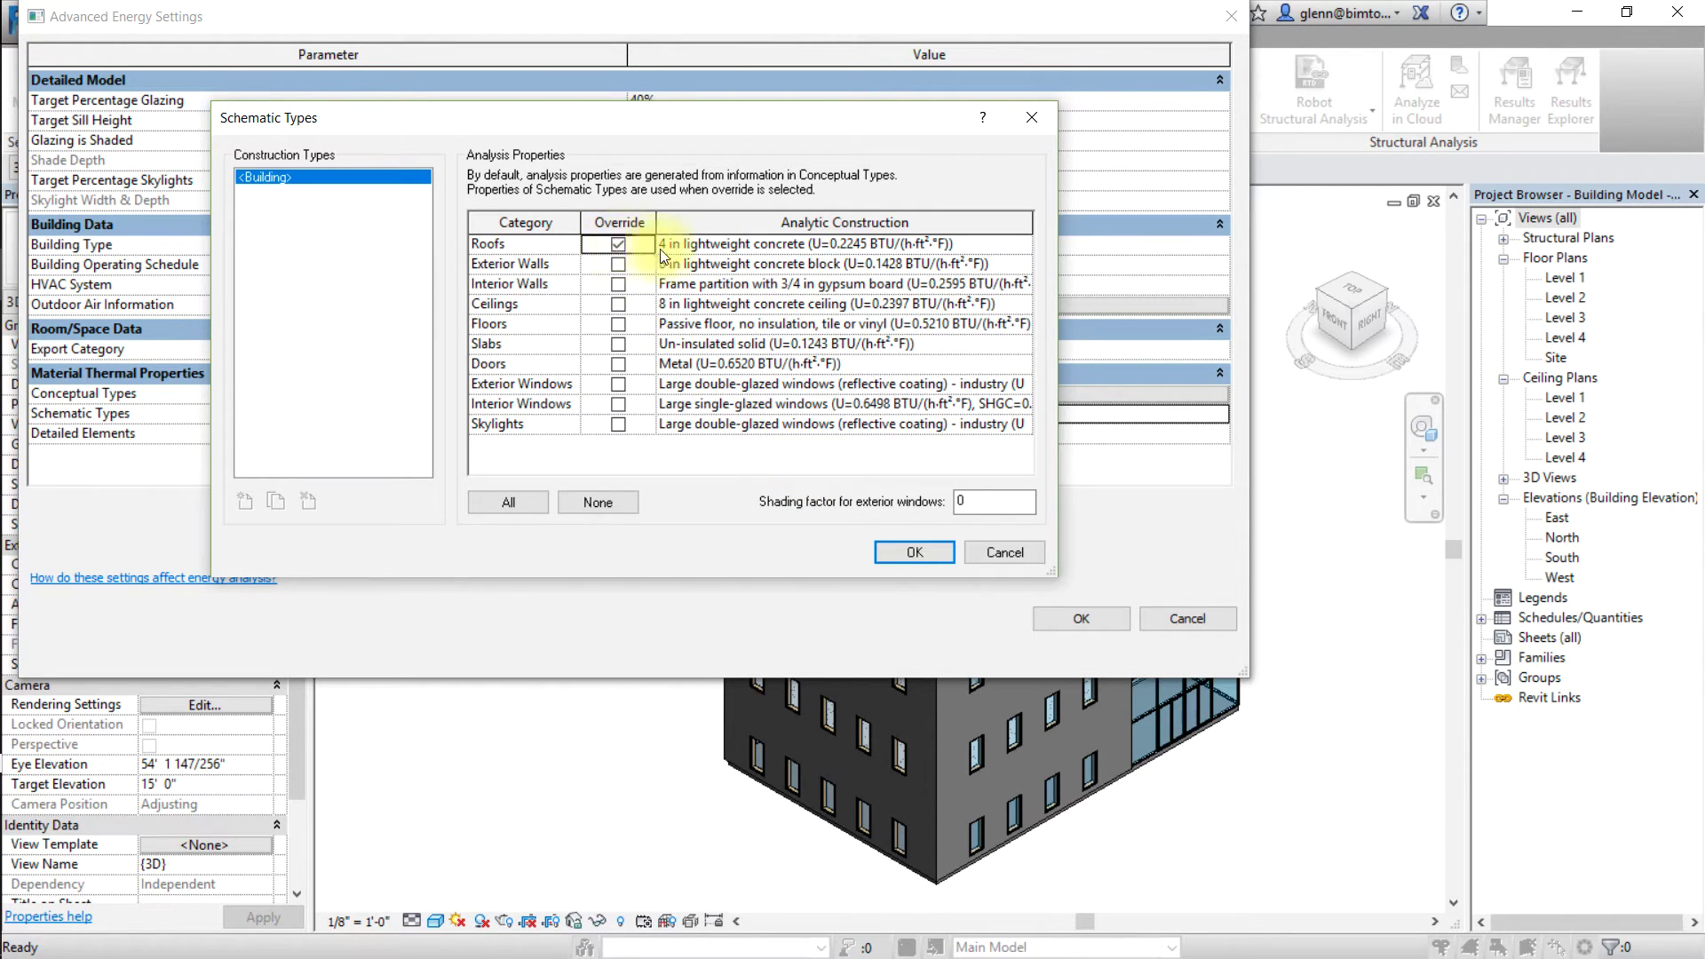
left_click(1022, 244)
left_click(1023, 244)
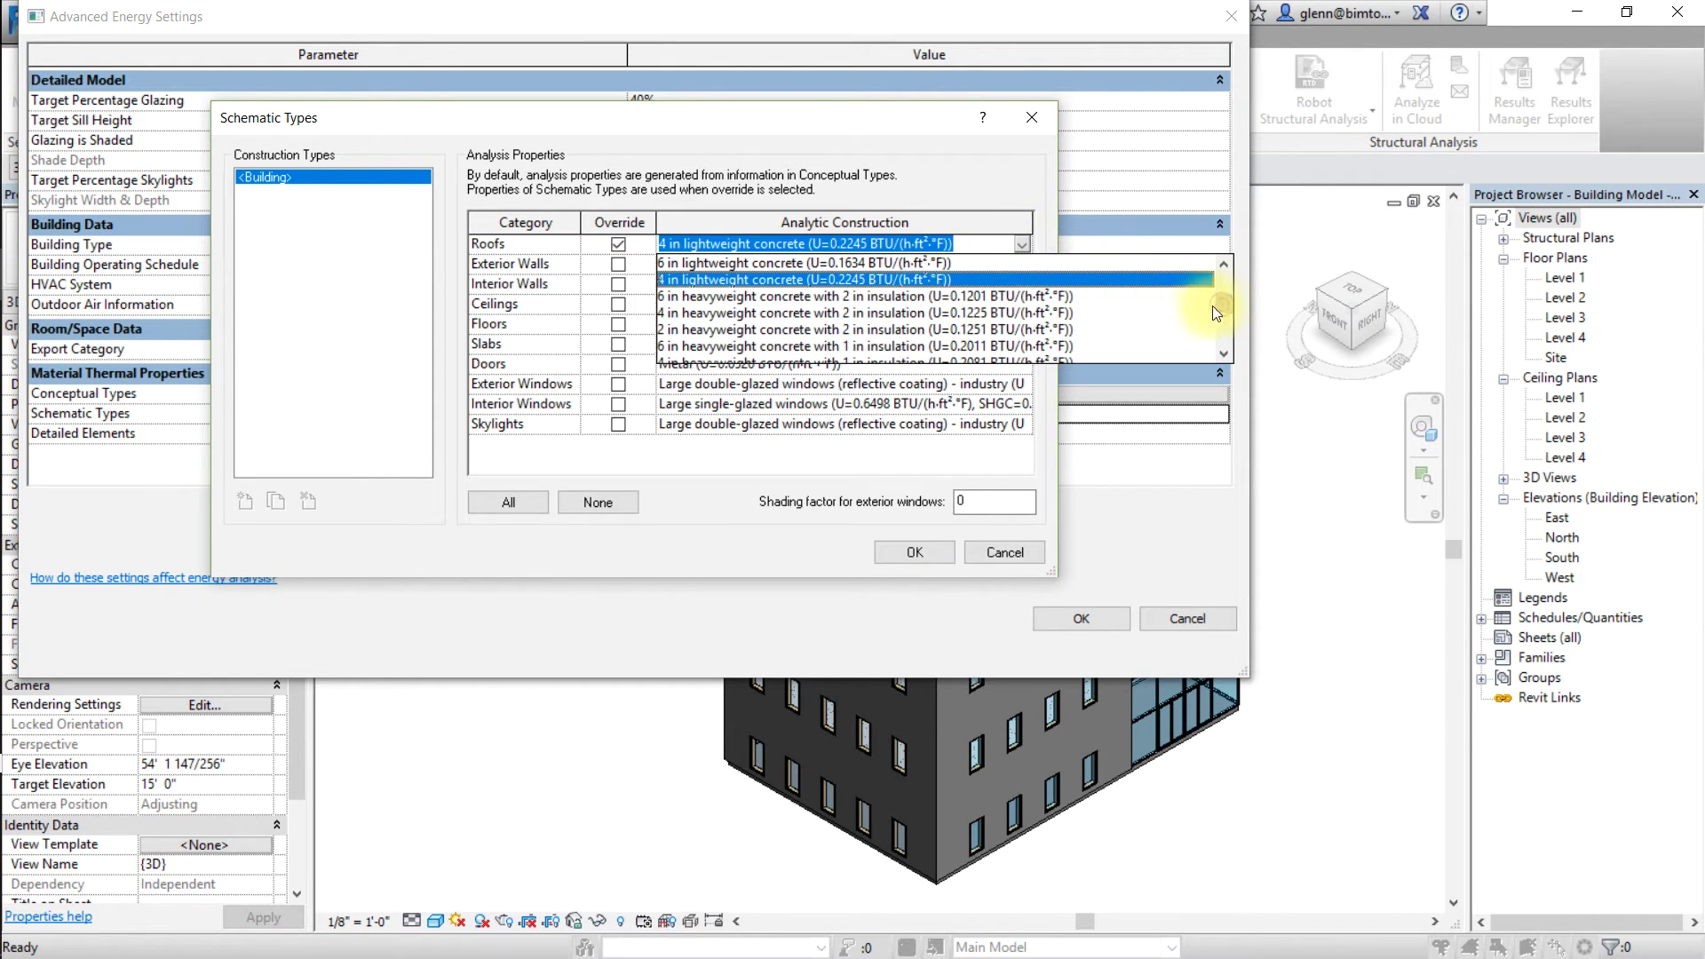
left_click_drag(1223, 306, 1221, 322)
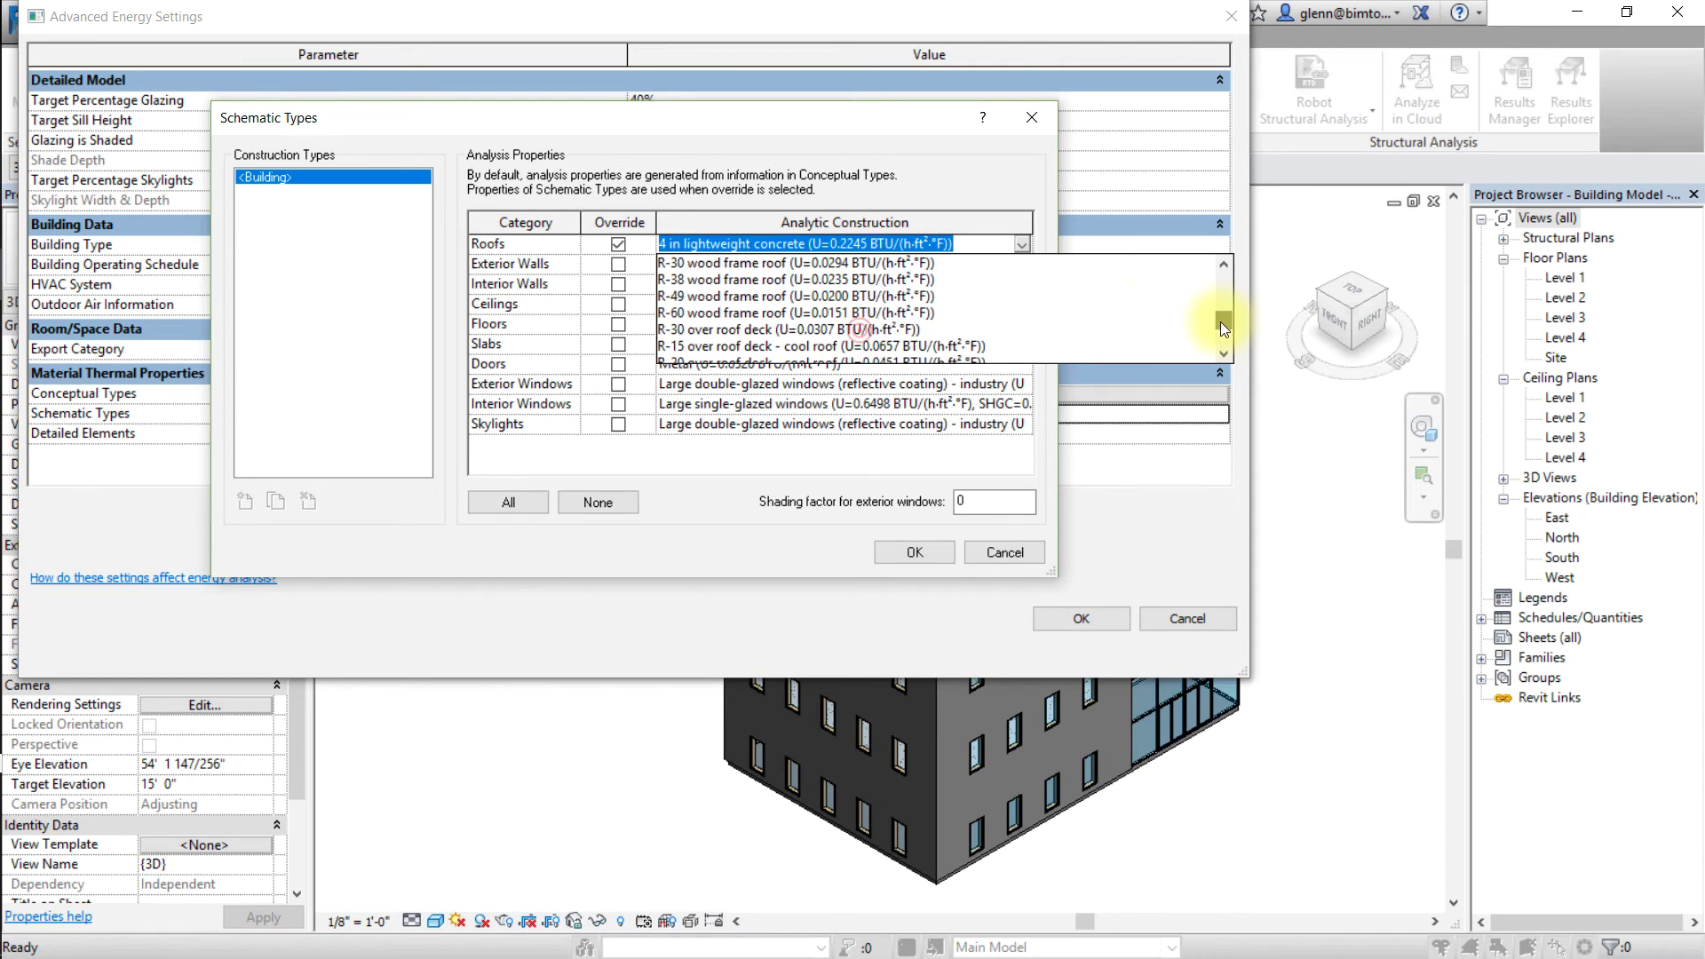
left_click(860, 331)
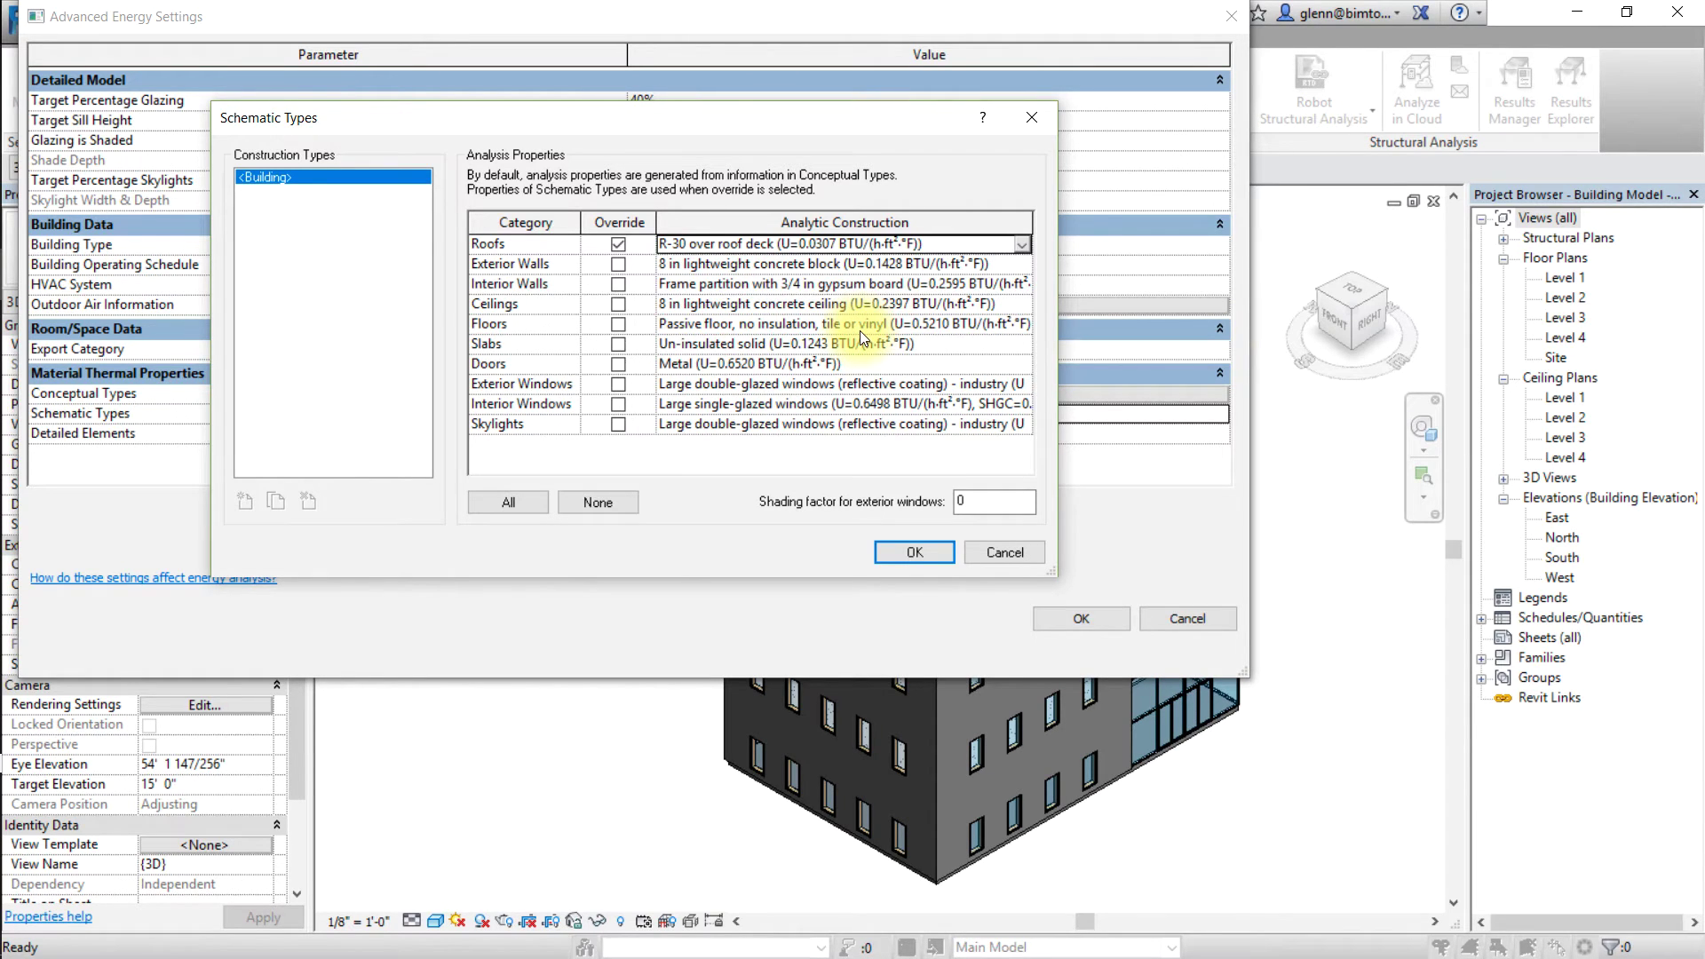
- Override exterior walls to R-19 metal frame wall
left_click(619, 264)
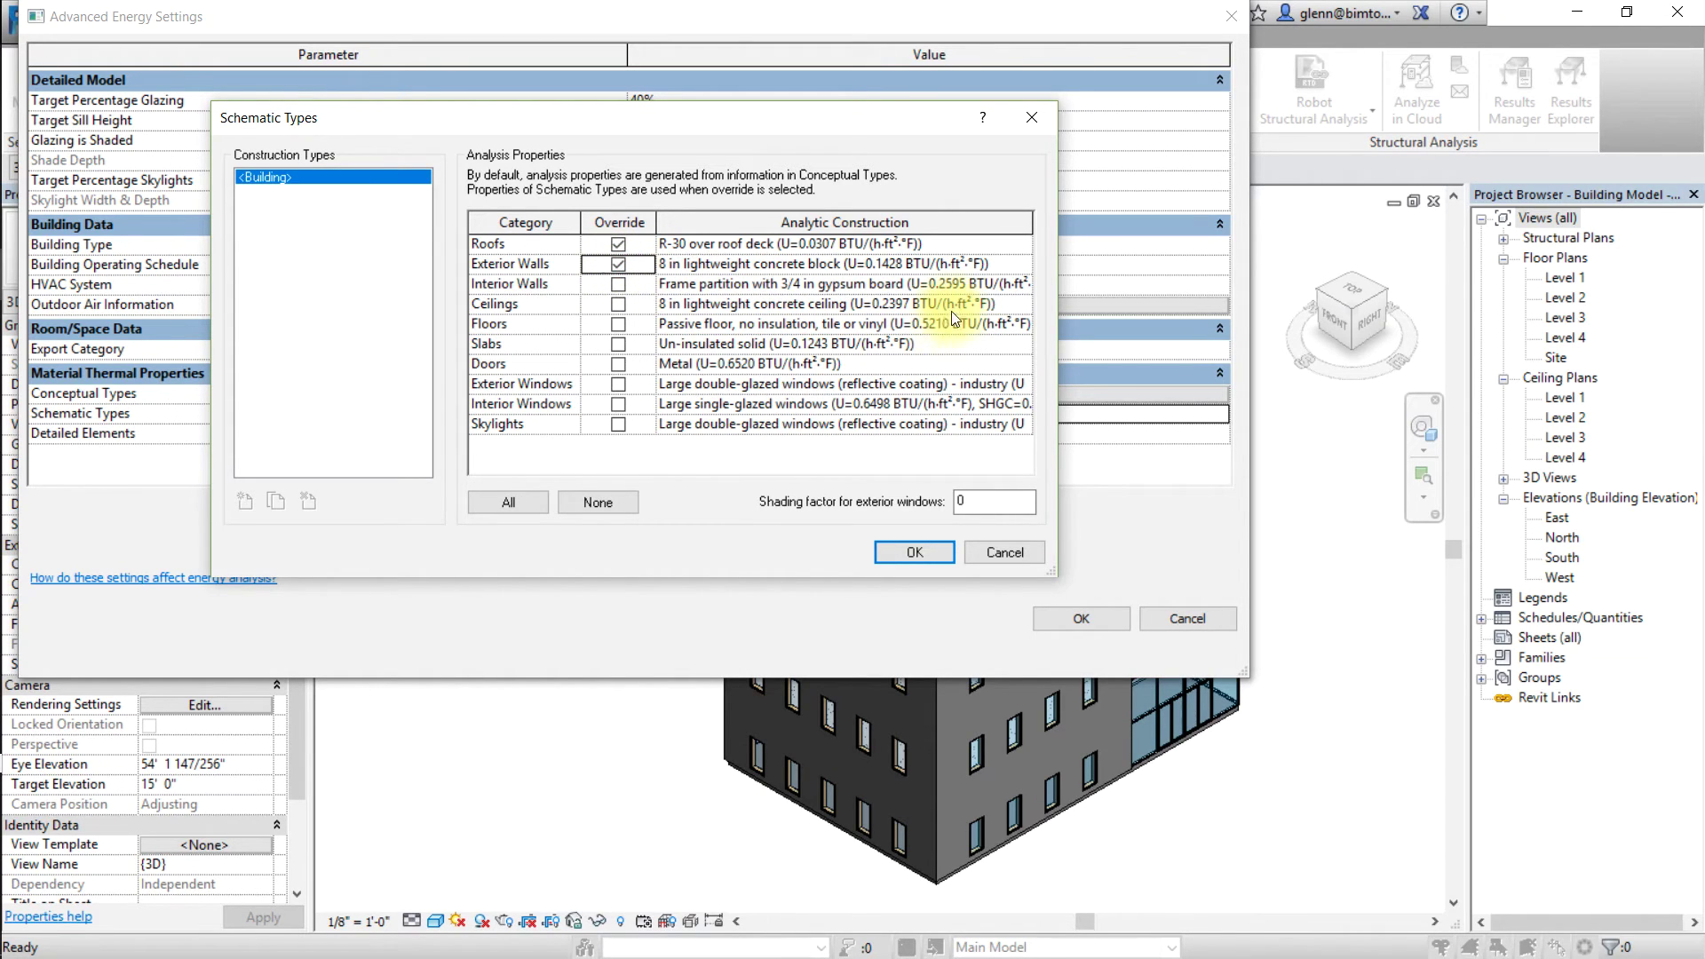
left_click(1026, 263)
left_click(1023, 264)
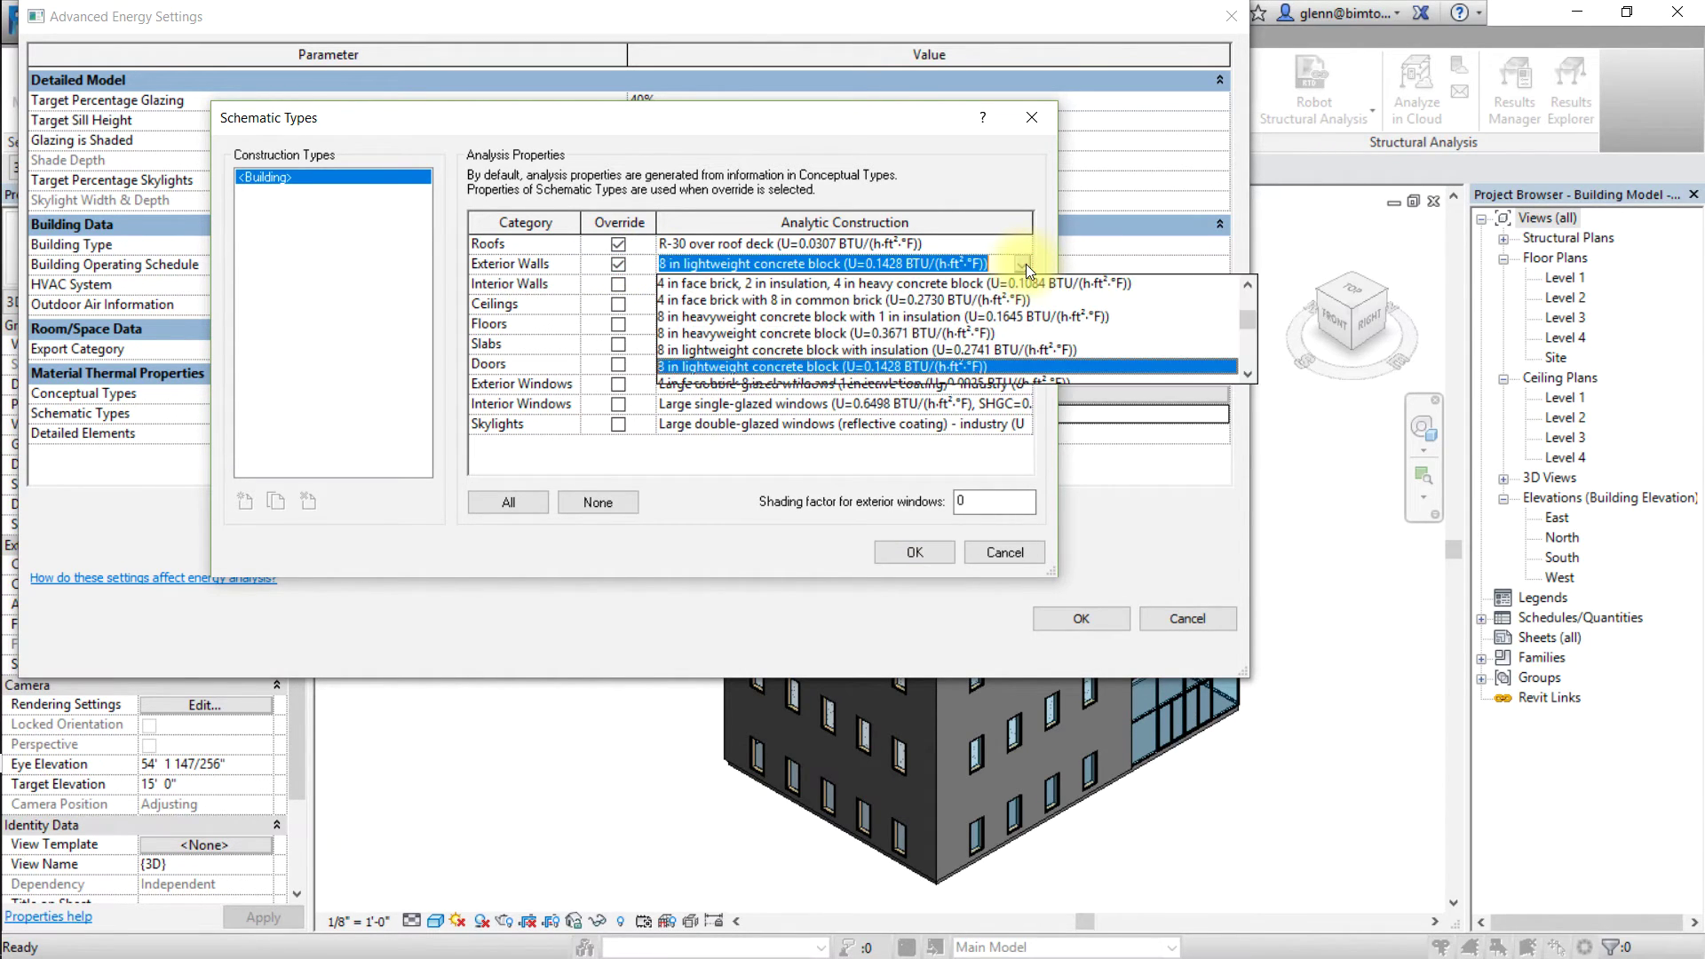
left_click_drag(1245, 321, 1193, 361)
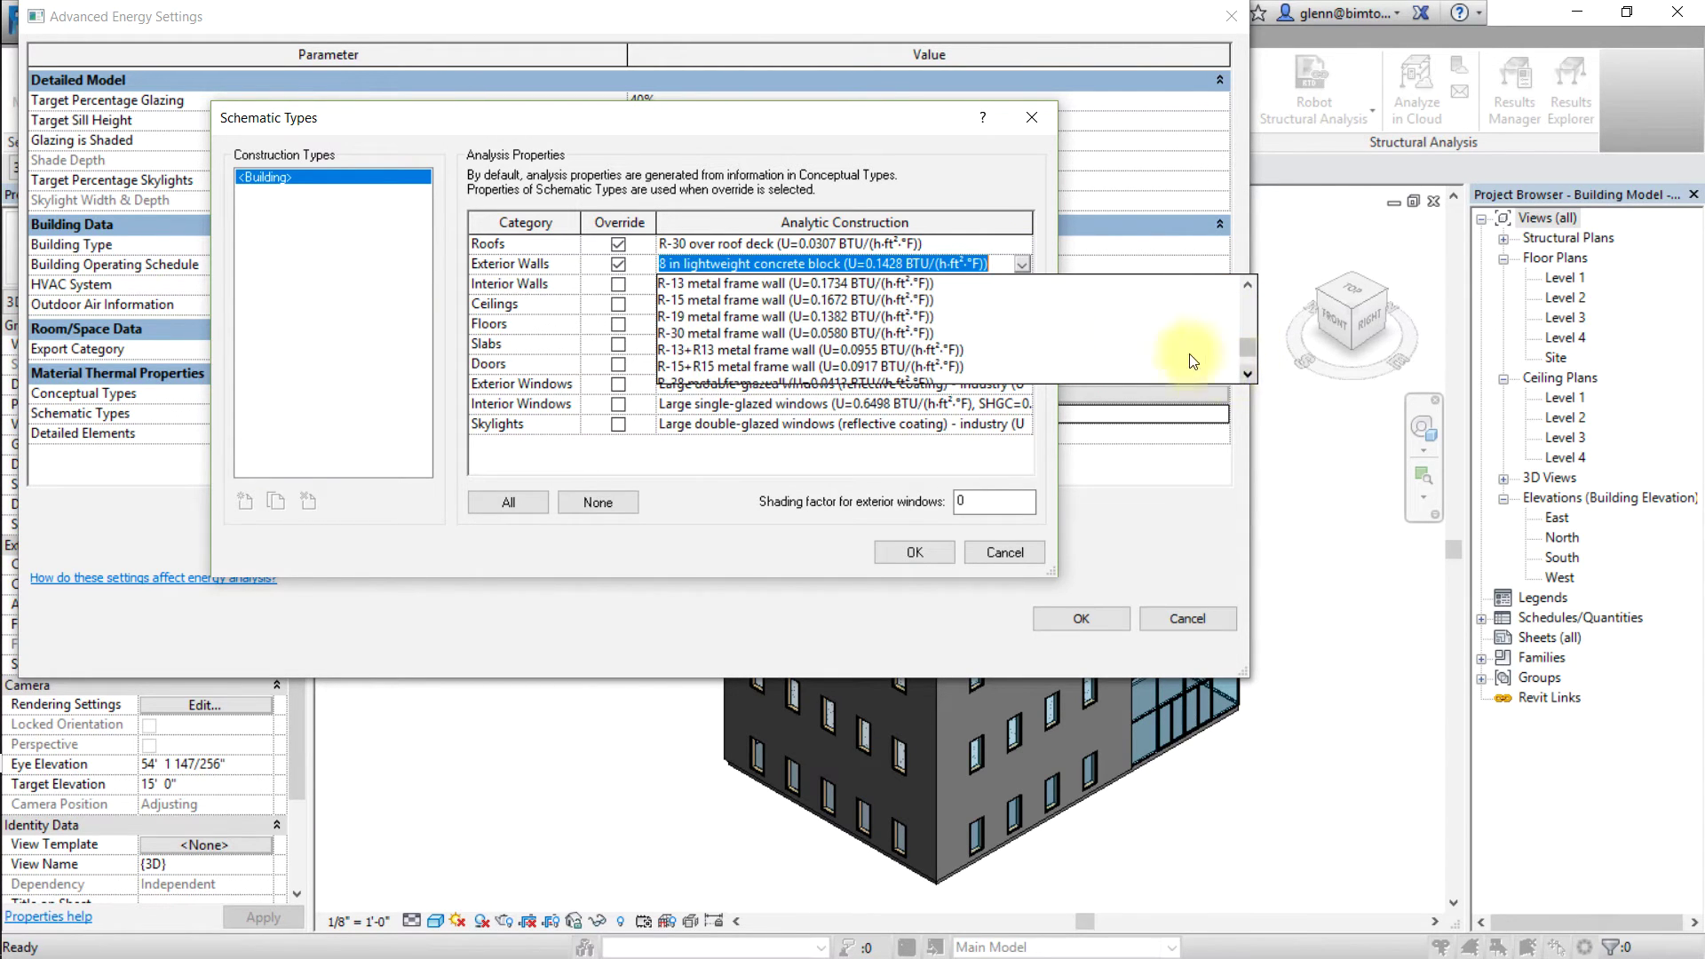
left_click(924, 316)
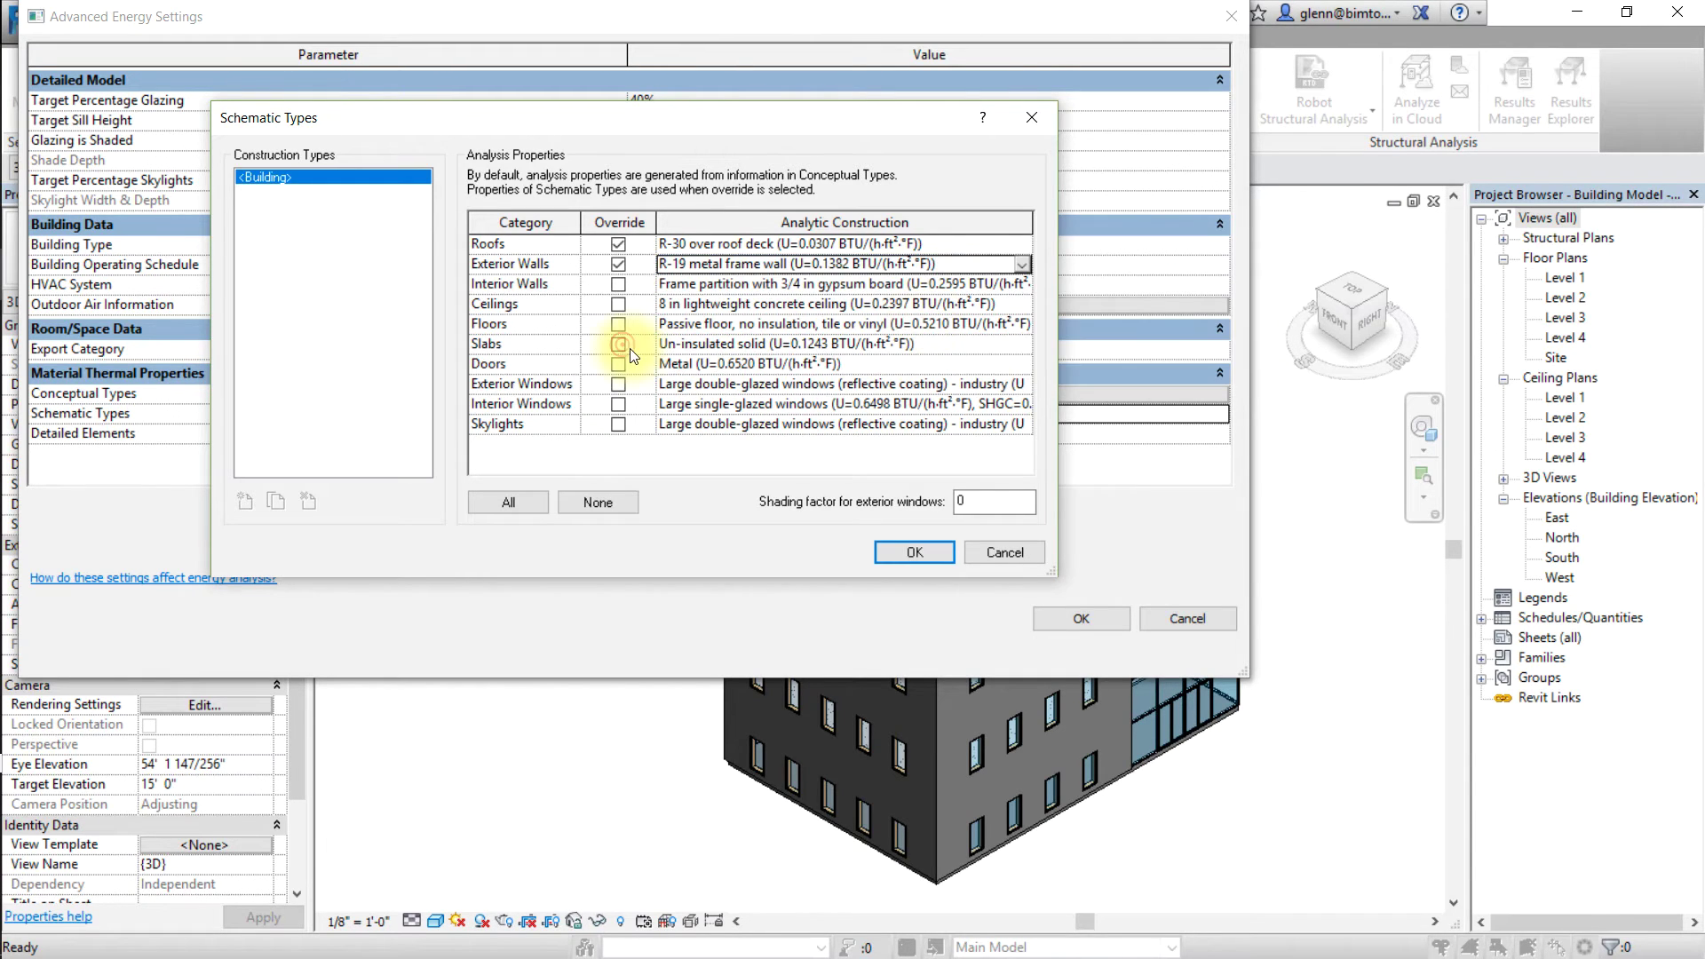
- Override slabs to Slab edge R-10 insulation
left_click(620, 344)
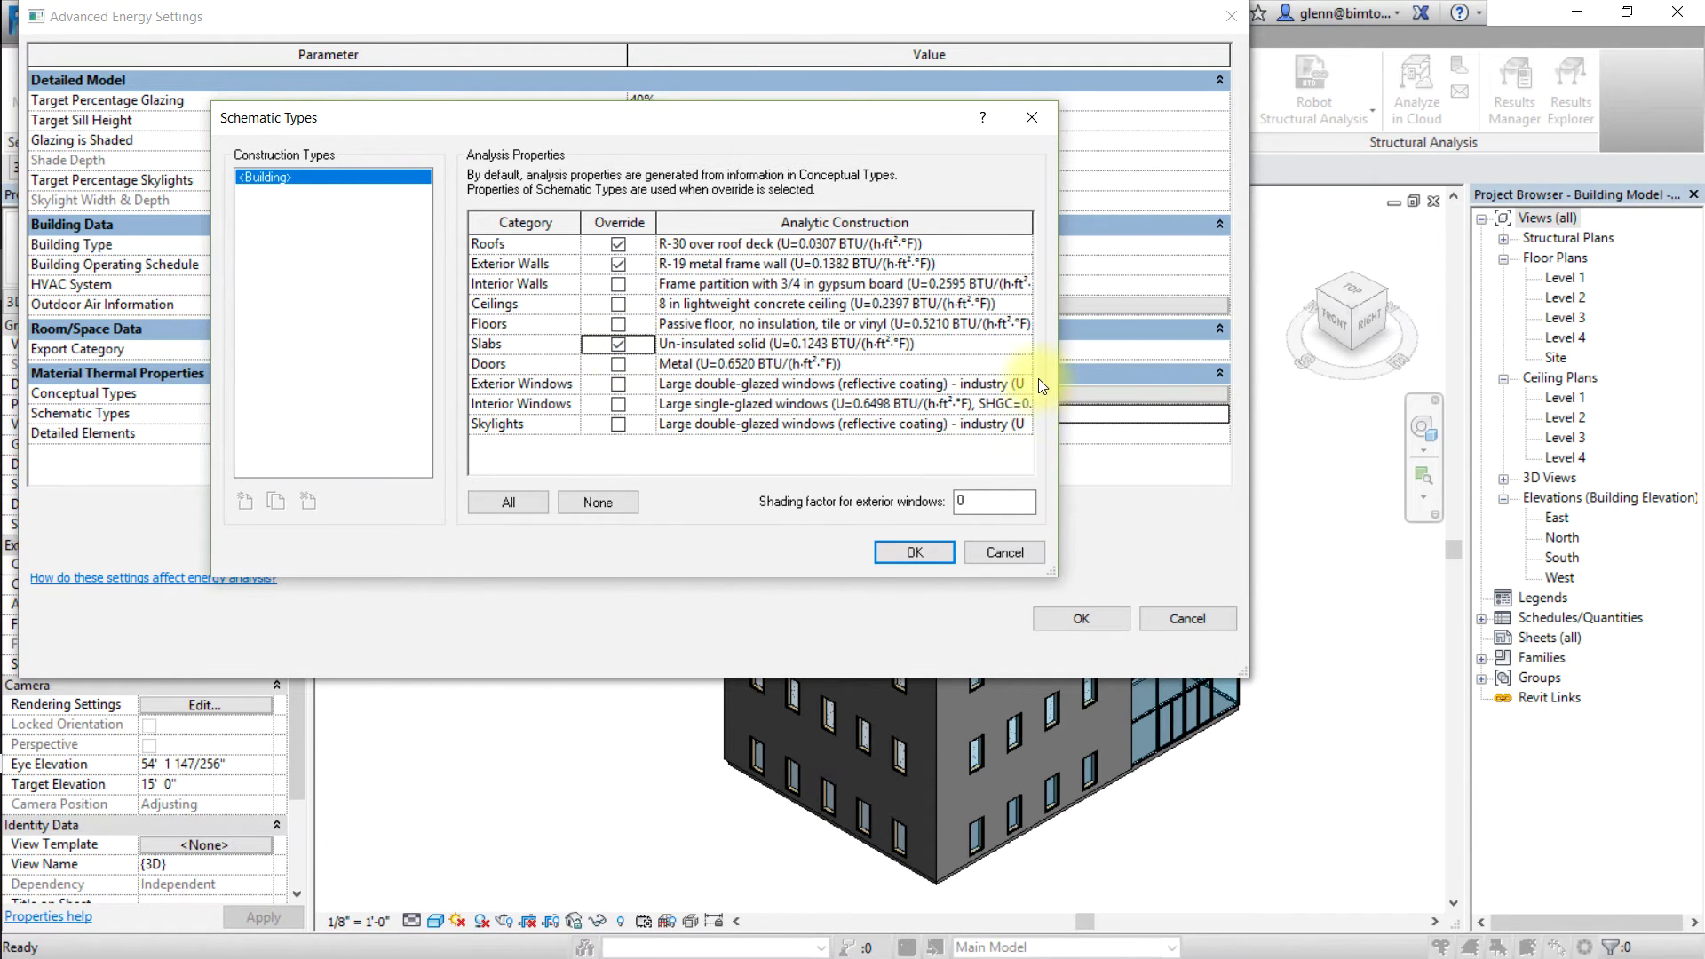
left_click(1022, 345)
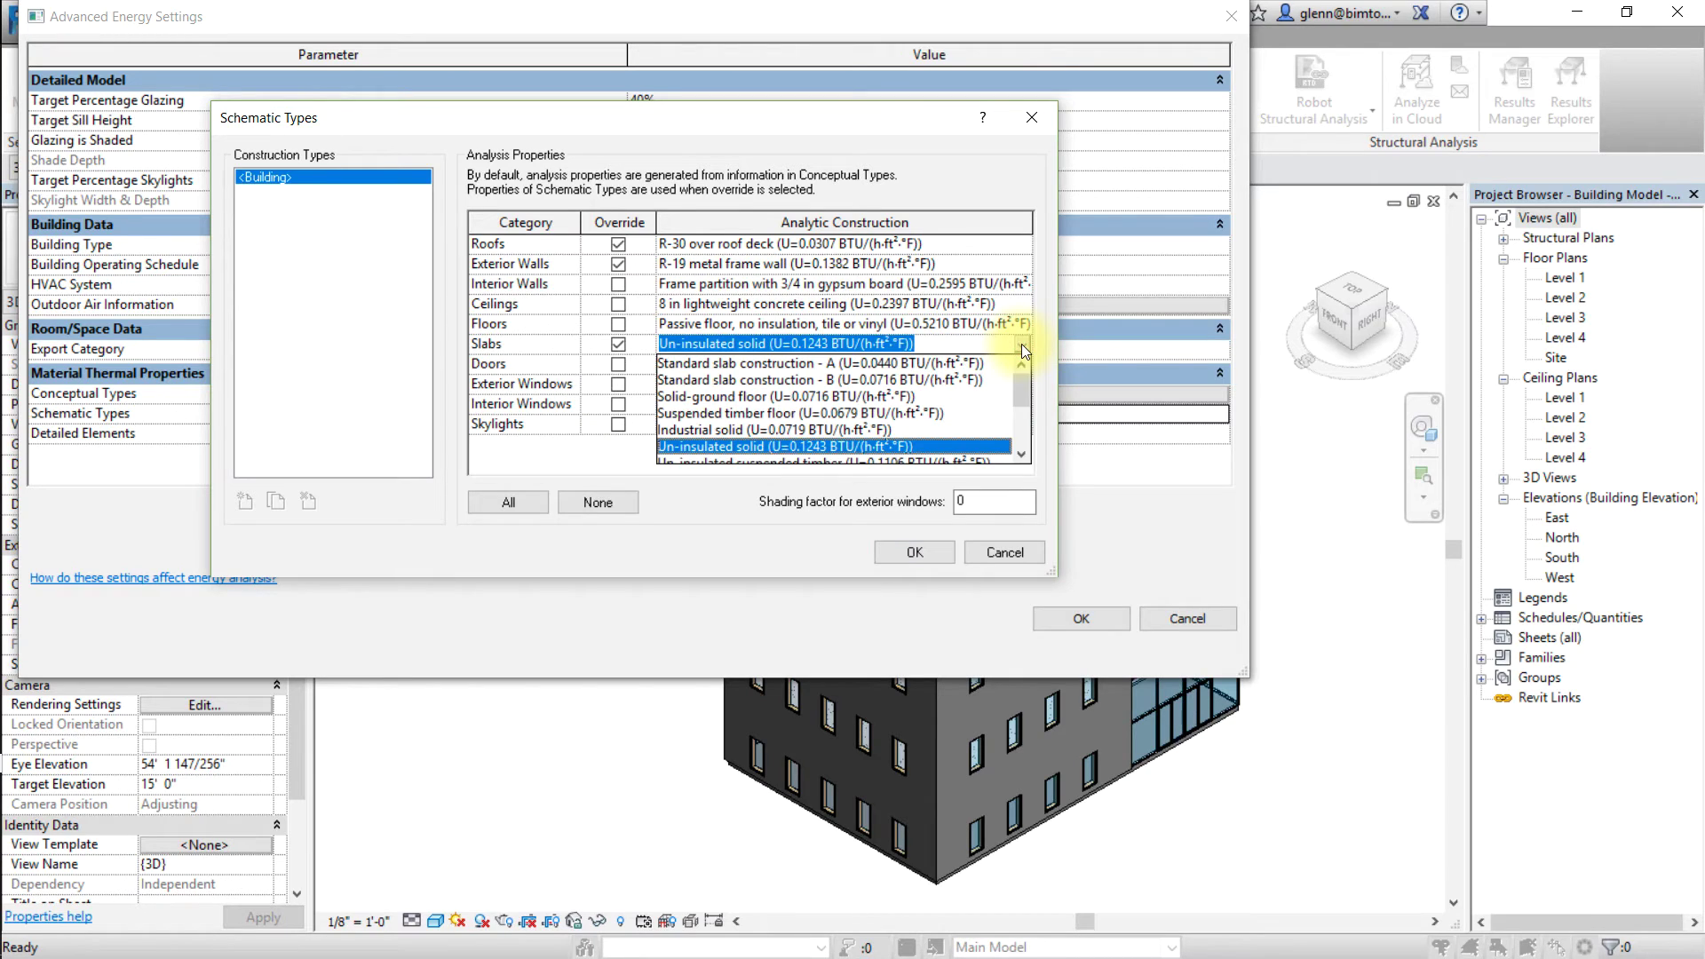
scroll(1021, 455, "down", 3)
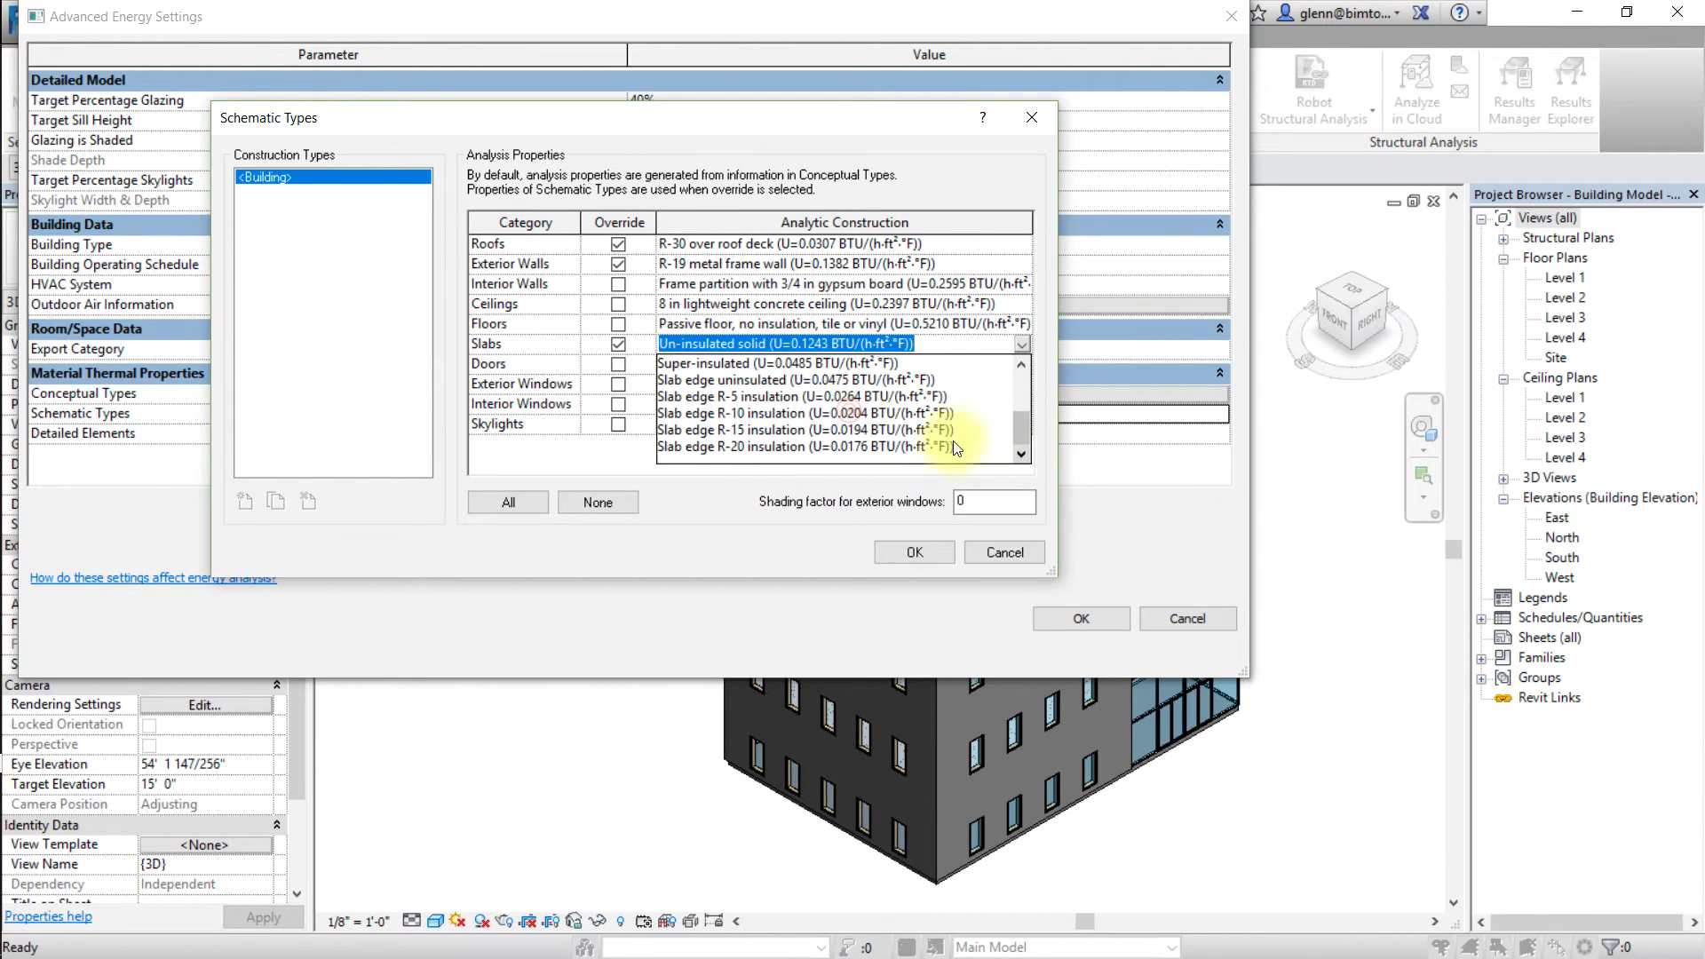
left_click(850, 413)
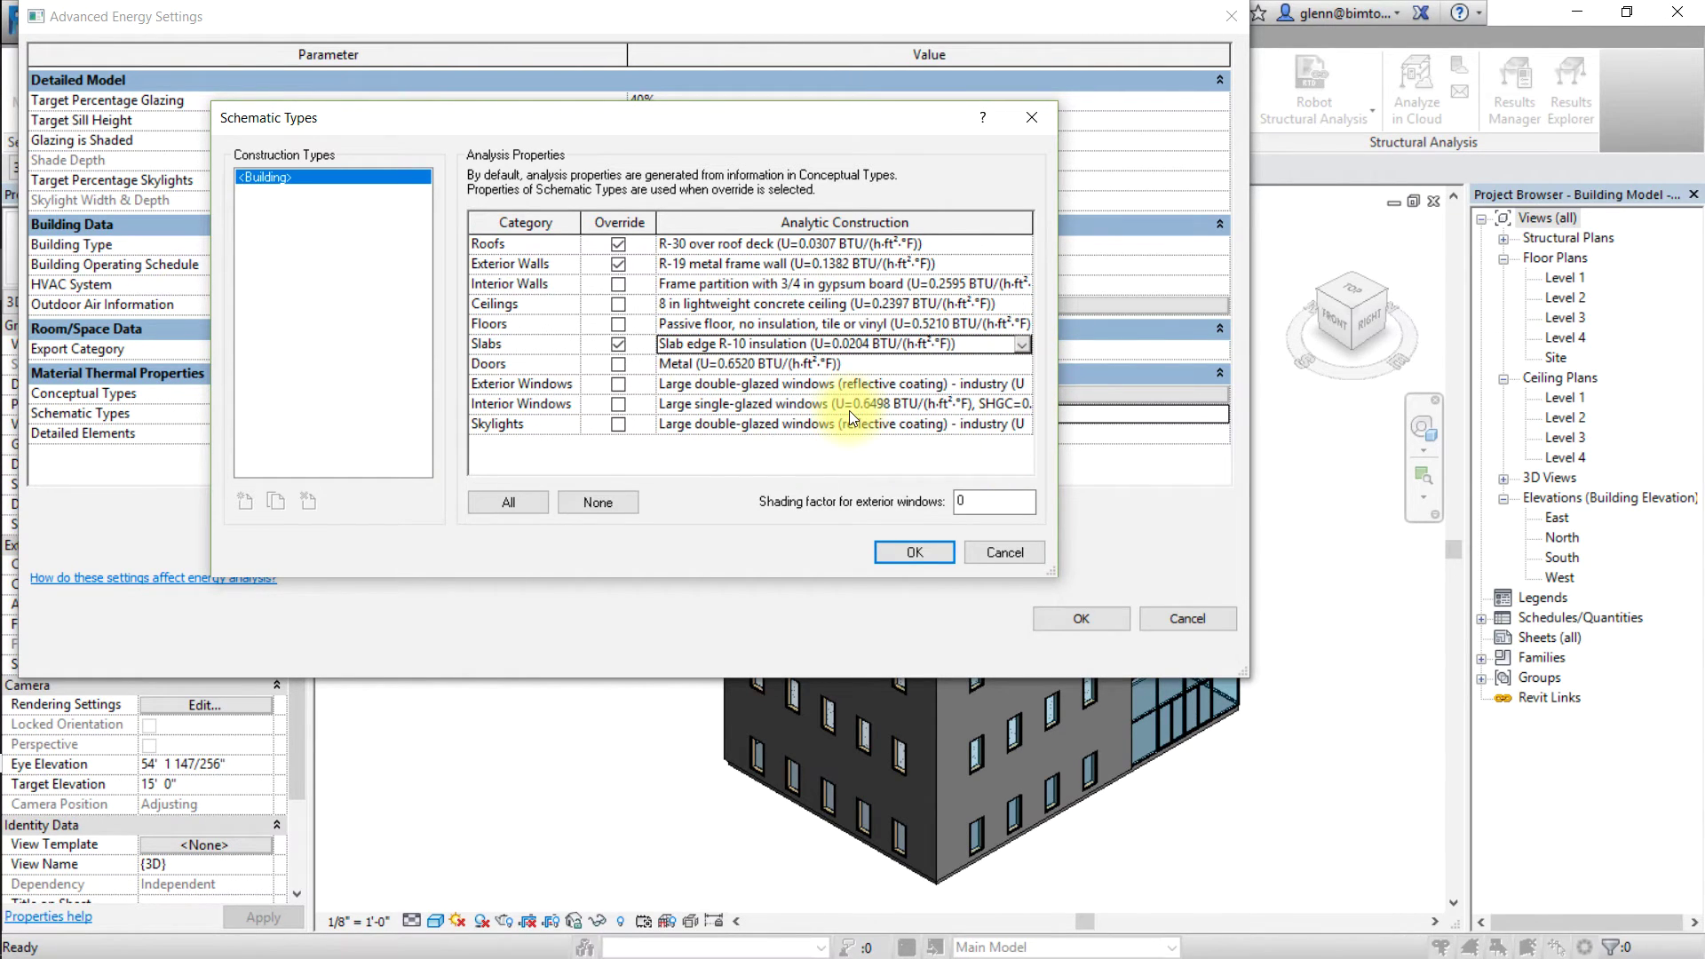
- Override exterior windows to large single-glazed windows and accept the overrides
left_click(619, 385)
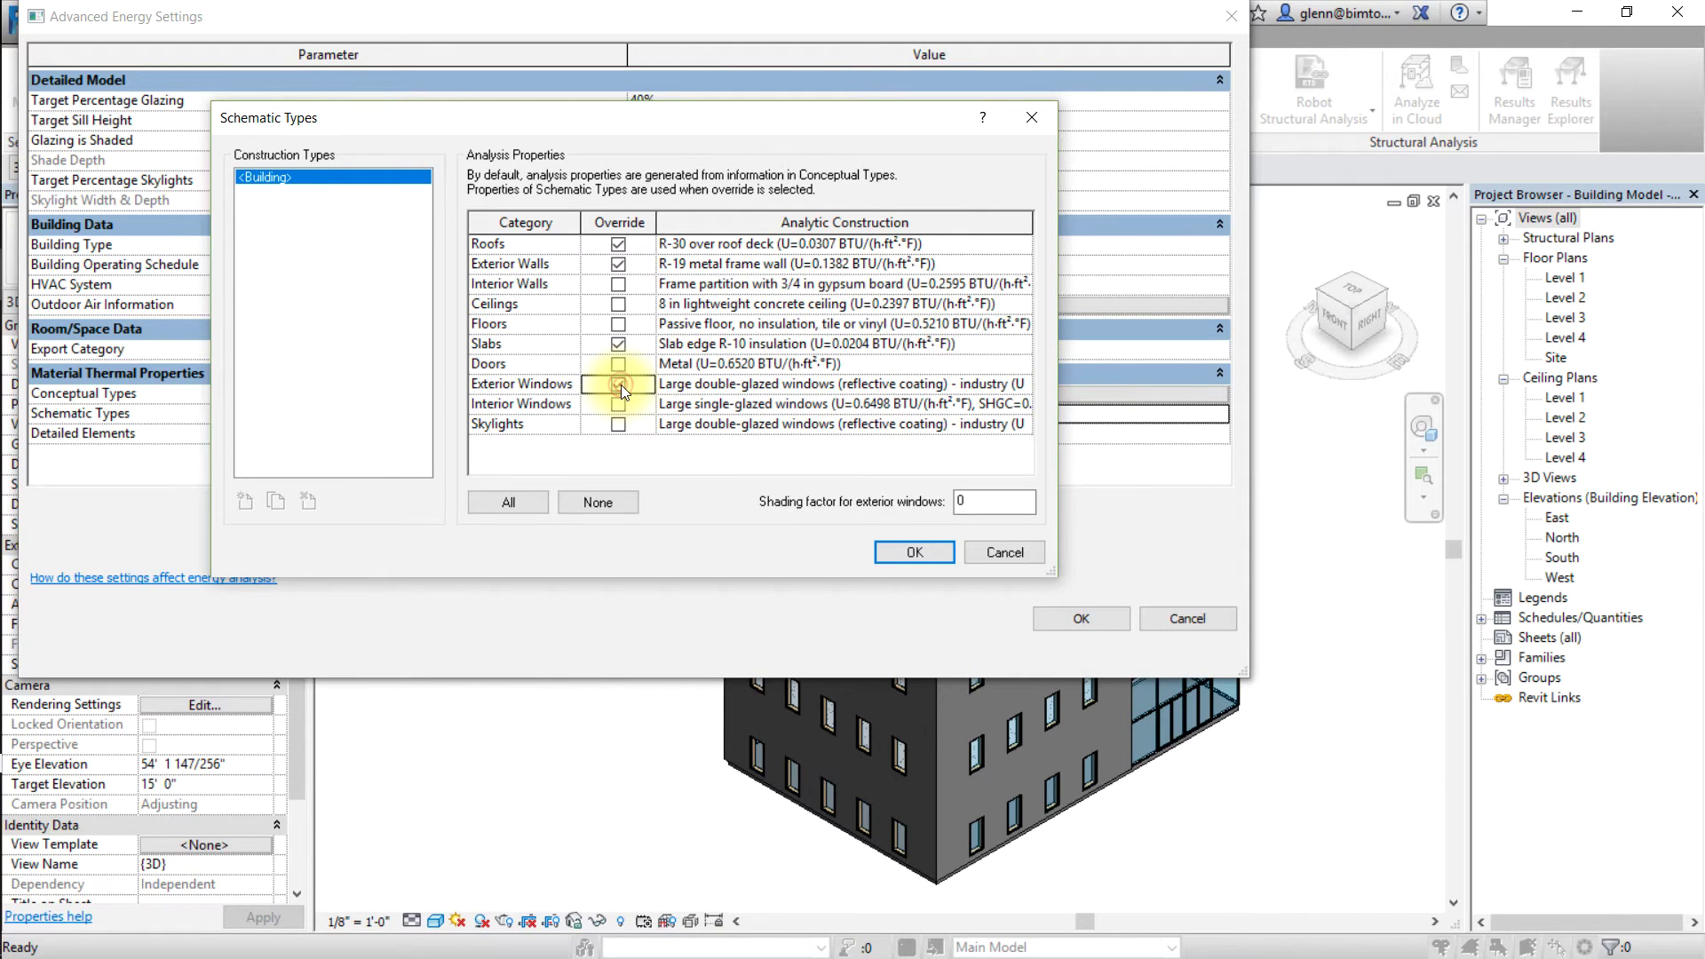
left_click(1028, 387)
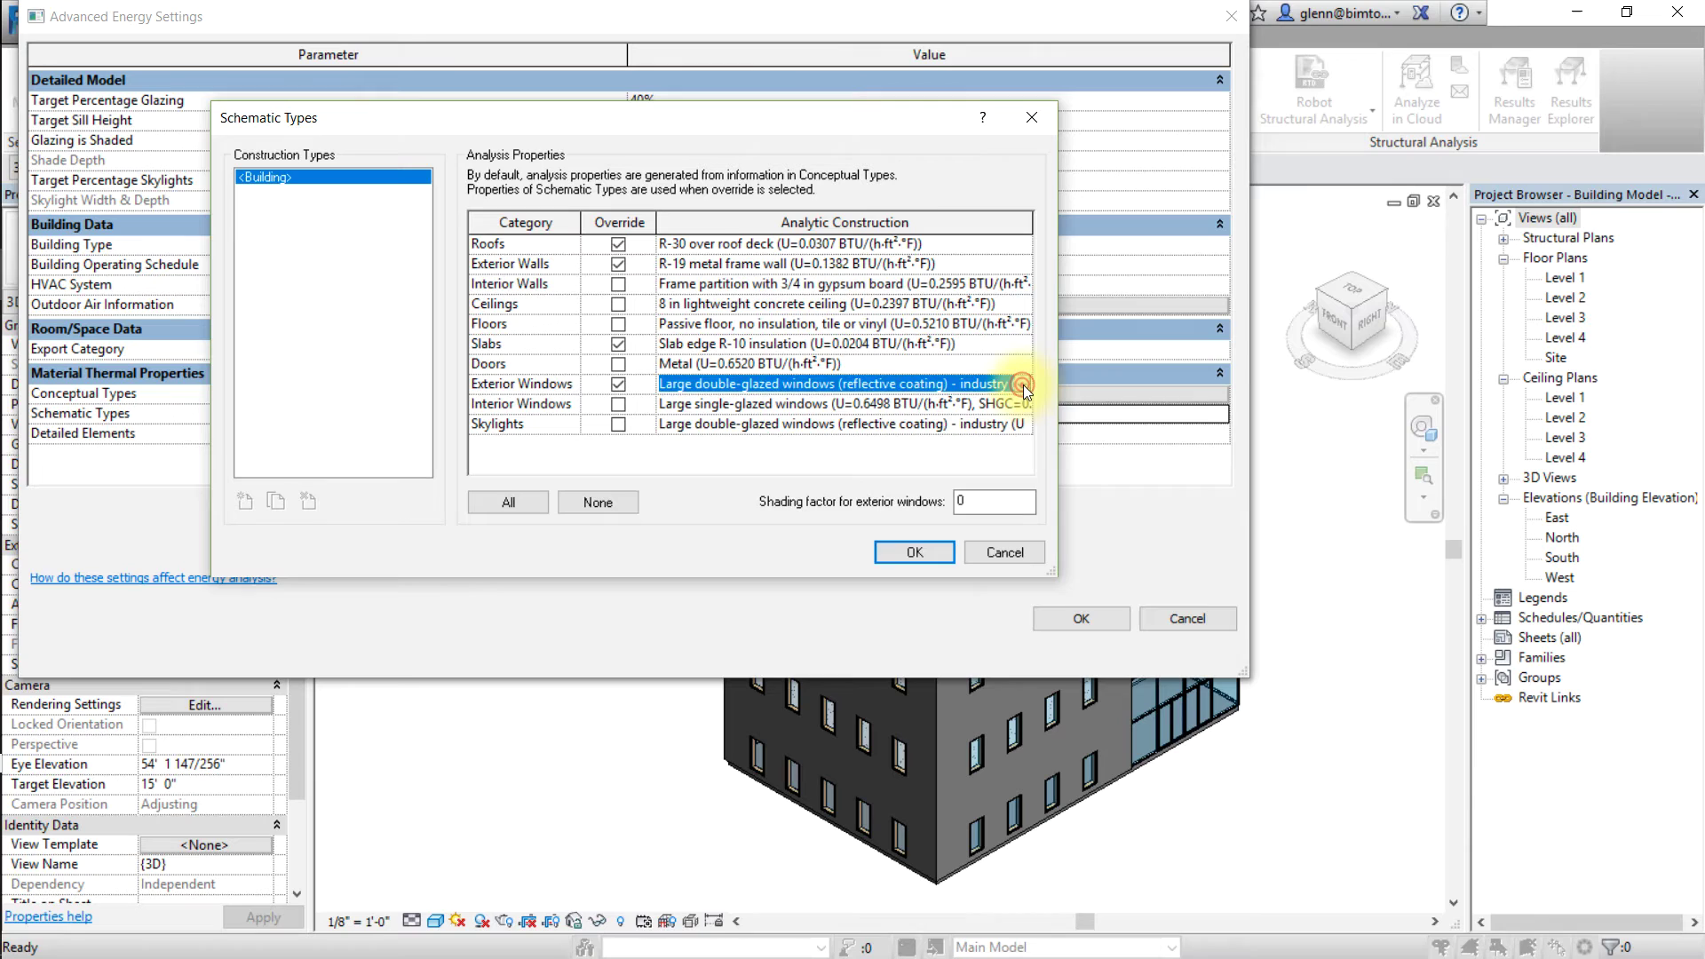
left_click(1024, 386)
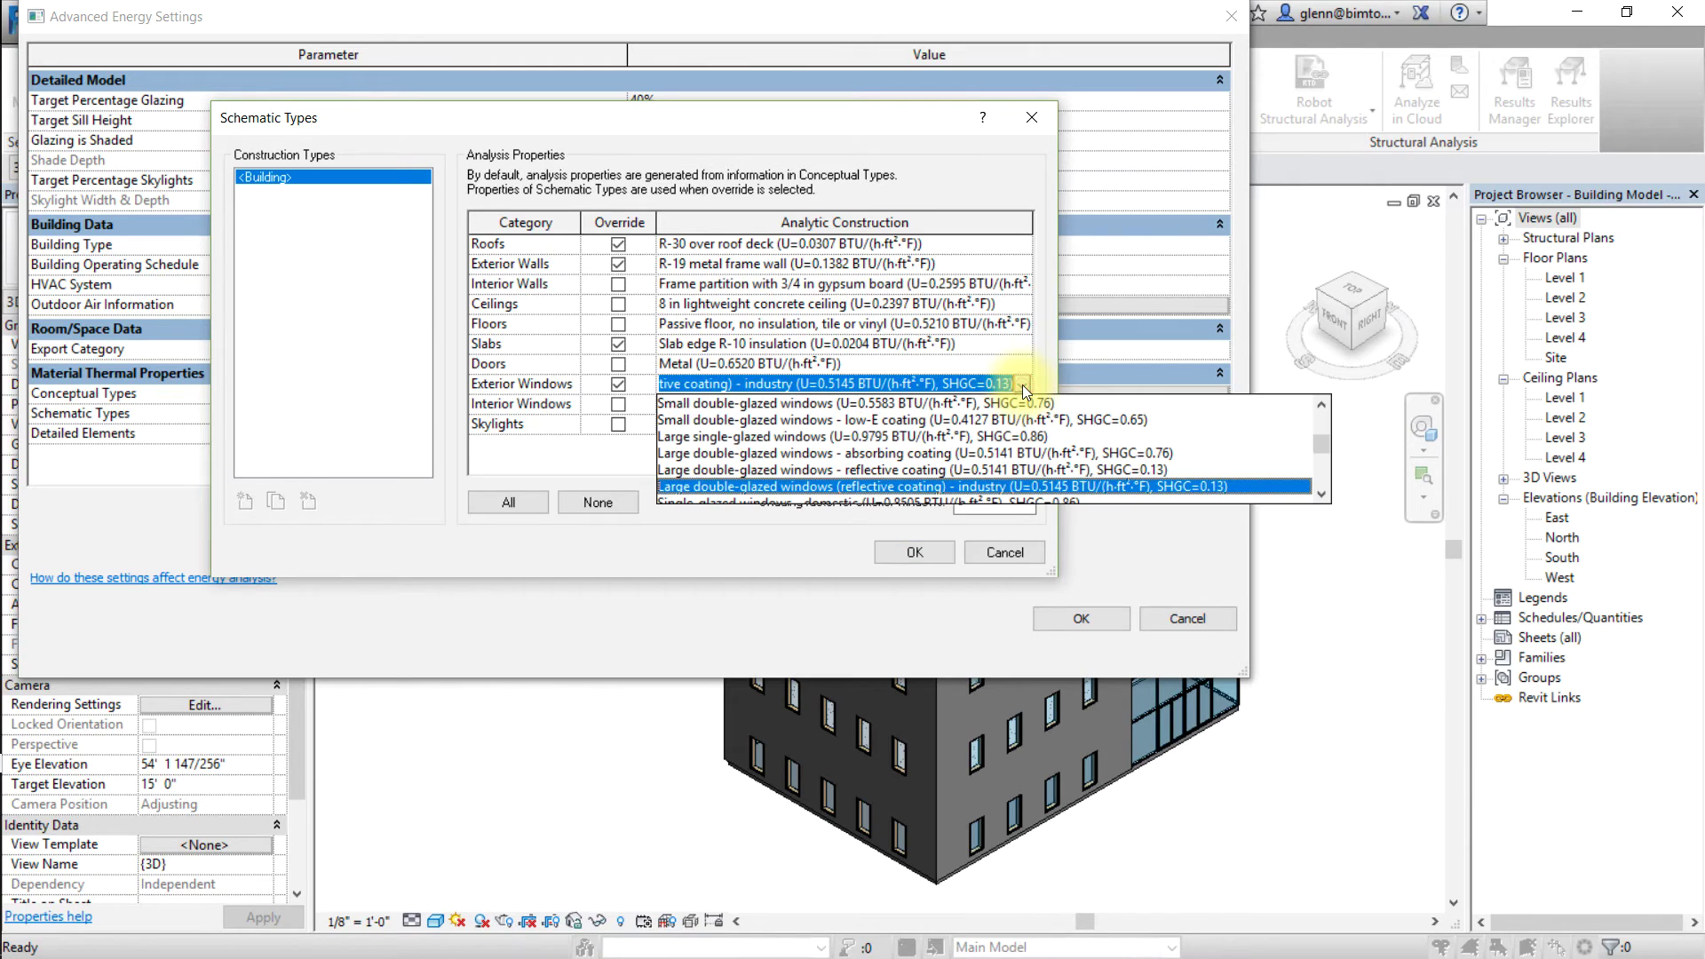
left_click(904, 438)
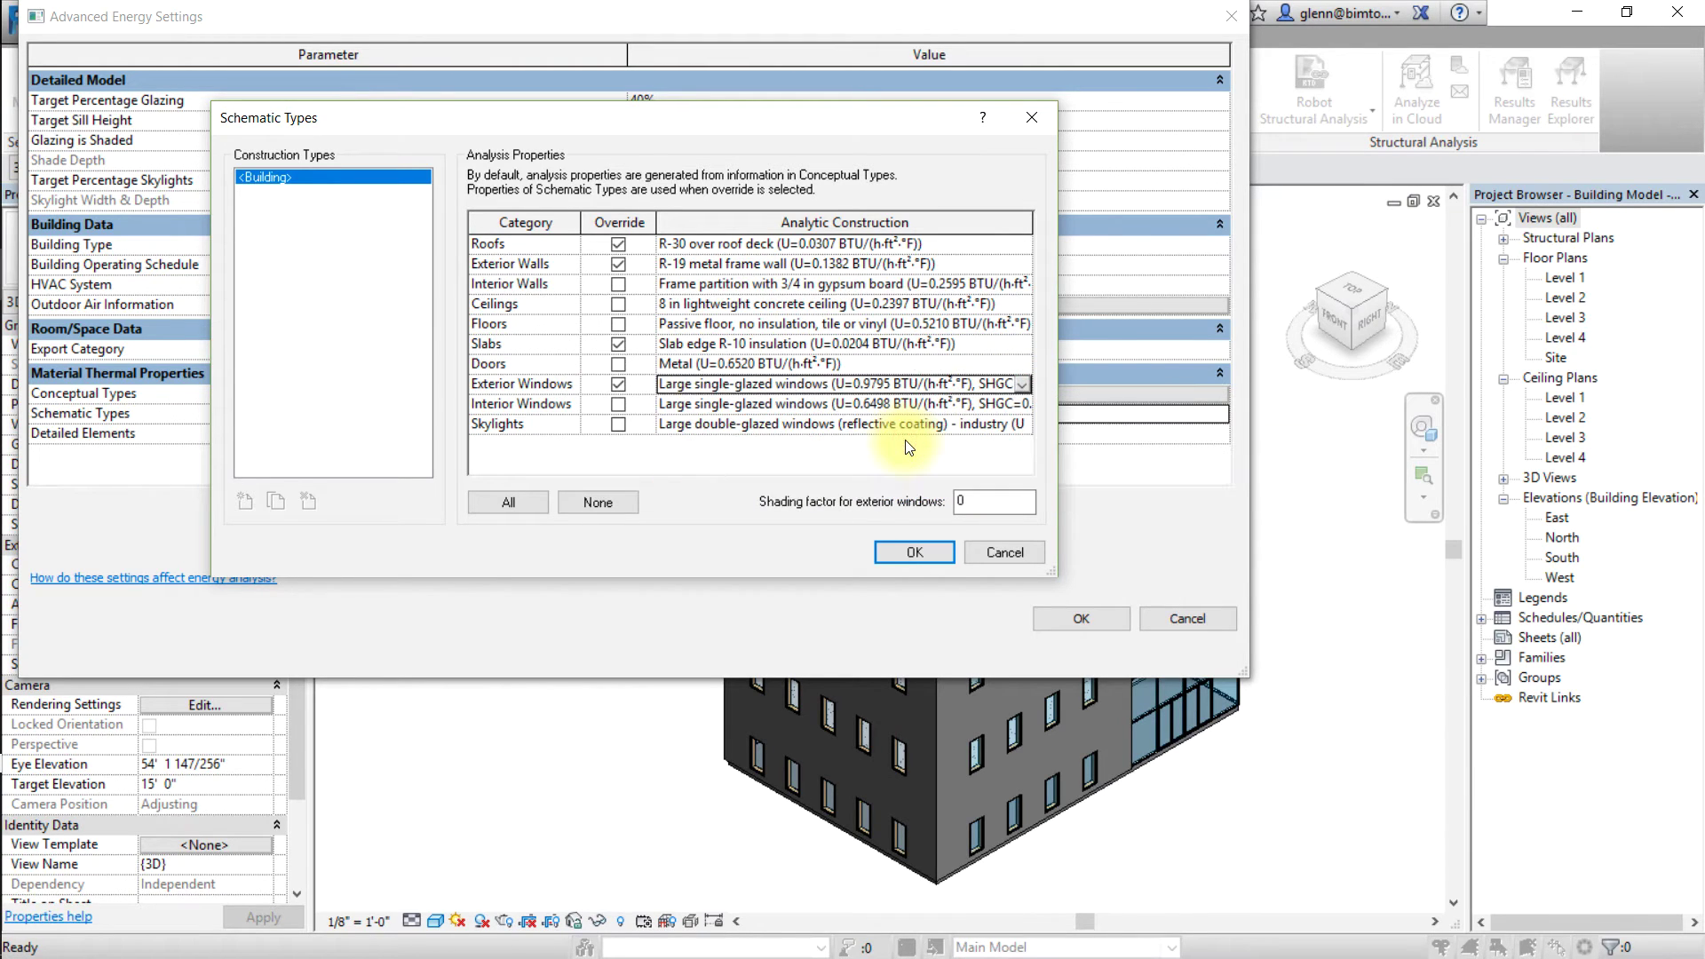
left_click(914, 553)
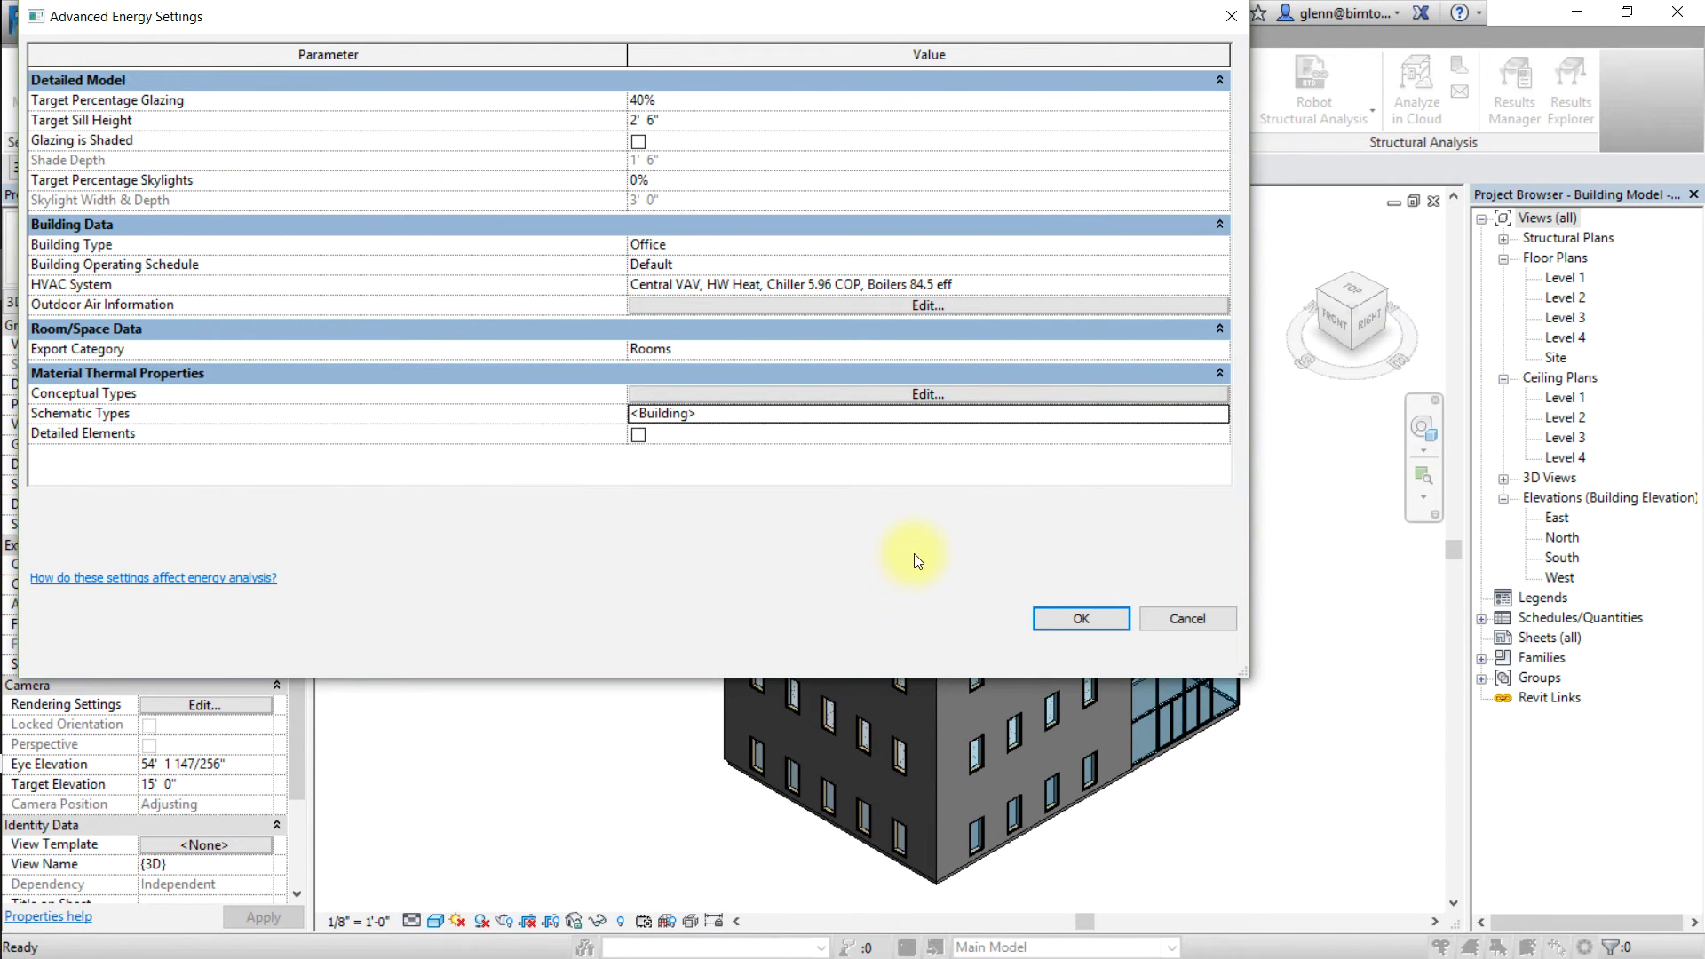
- Accept the energy settings, then generate the Energy Analytical Model and continue to simulation
left_click(1056, 616)
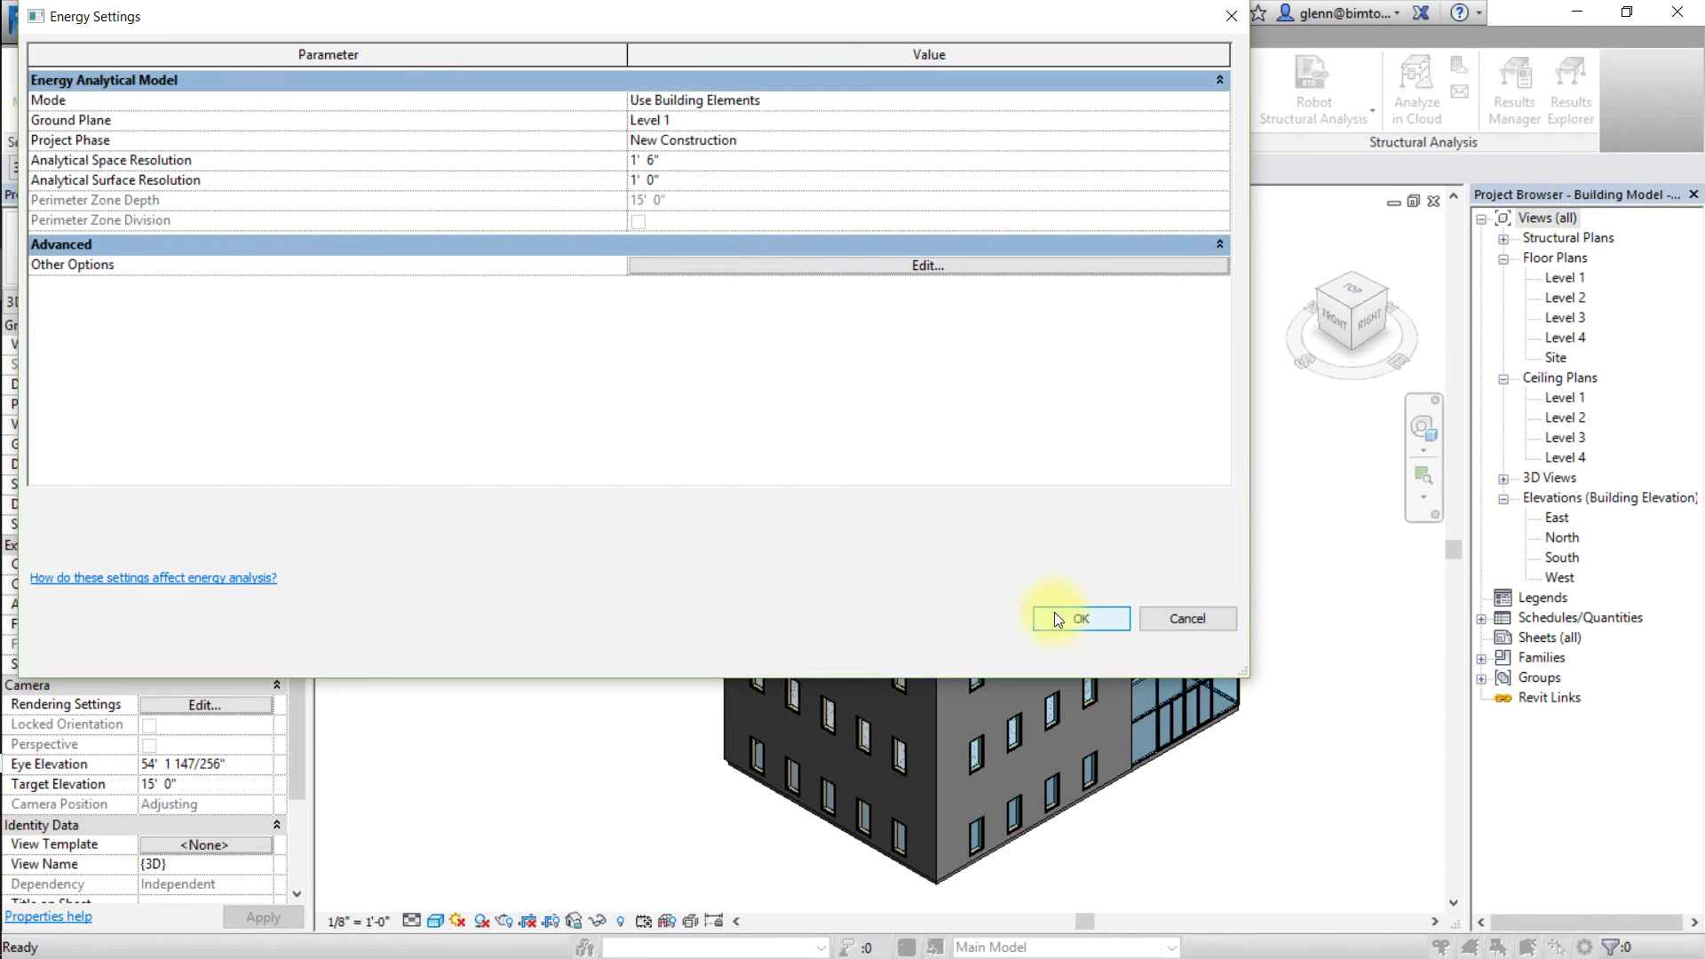
left_click(1055, 617)
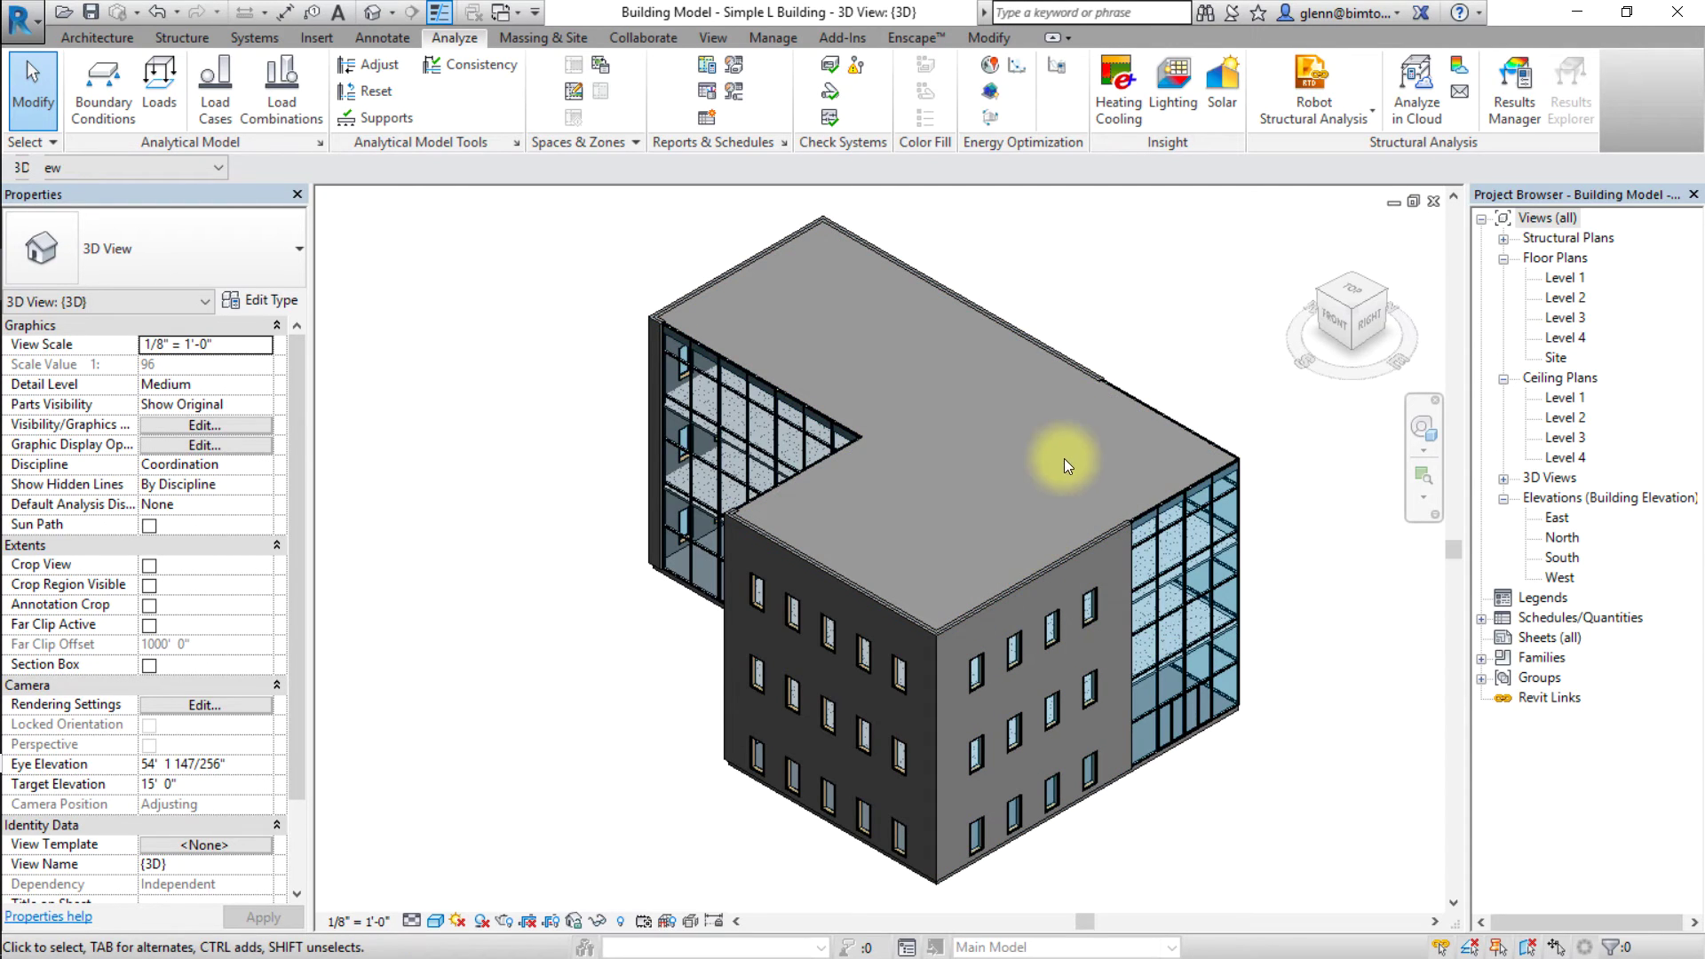
left_click(989, 120)
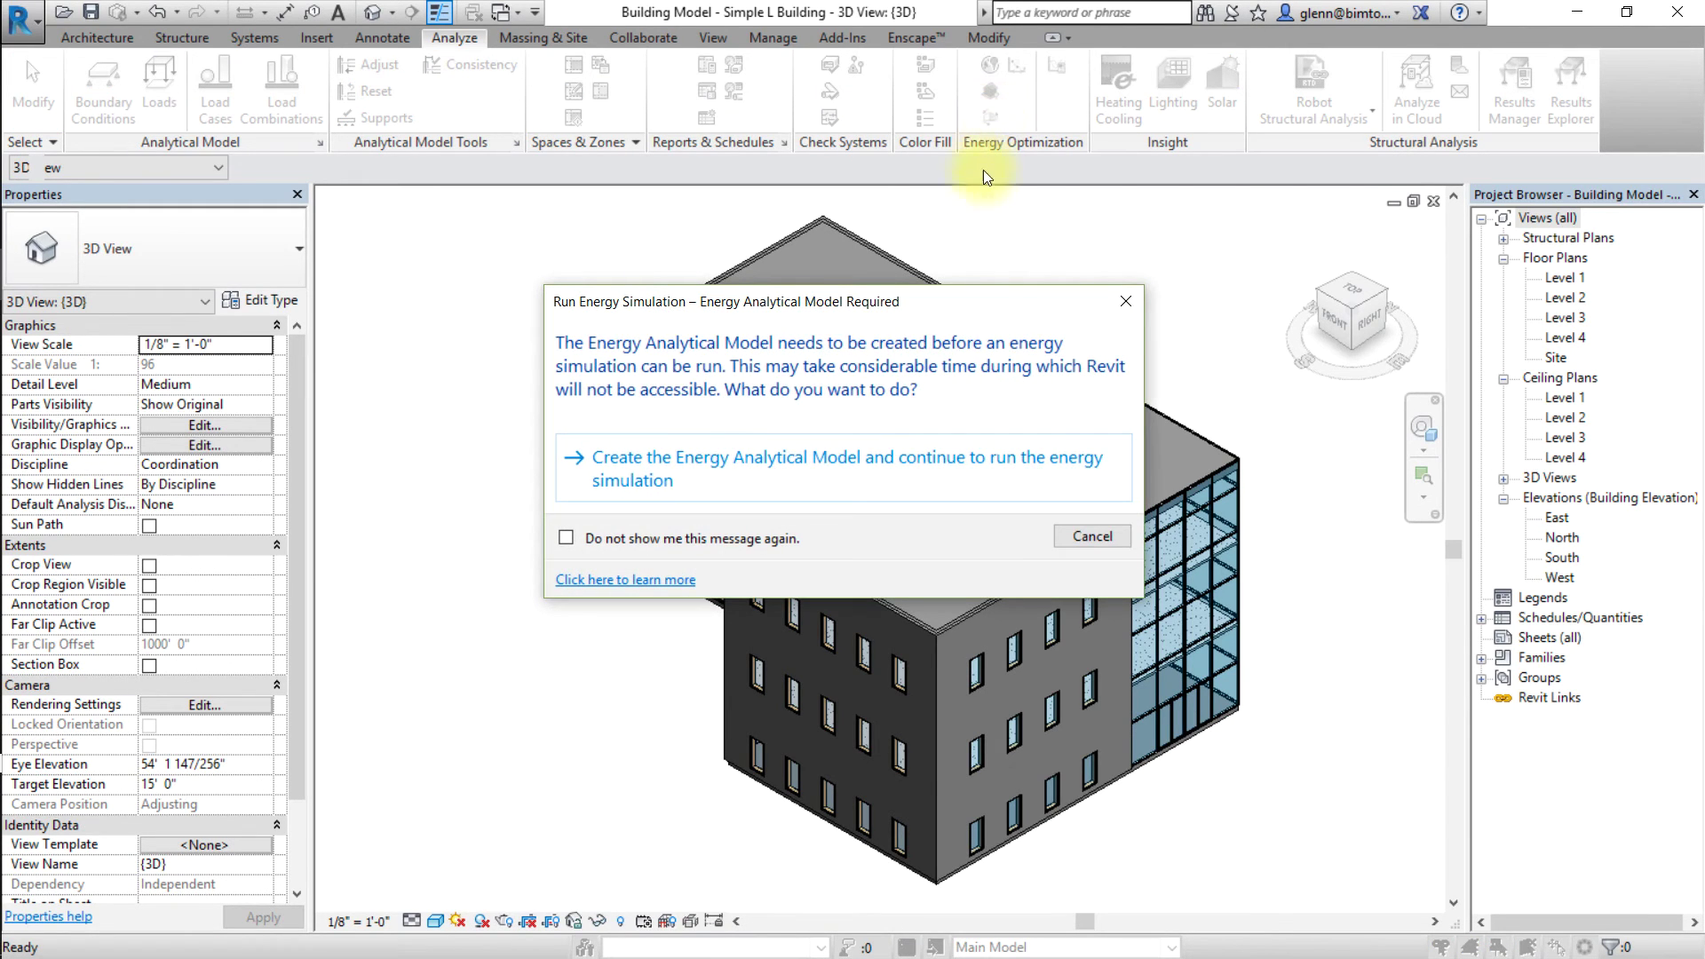
left_click(906, 458)
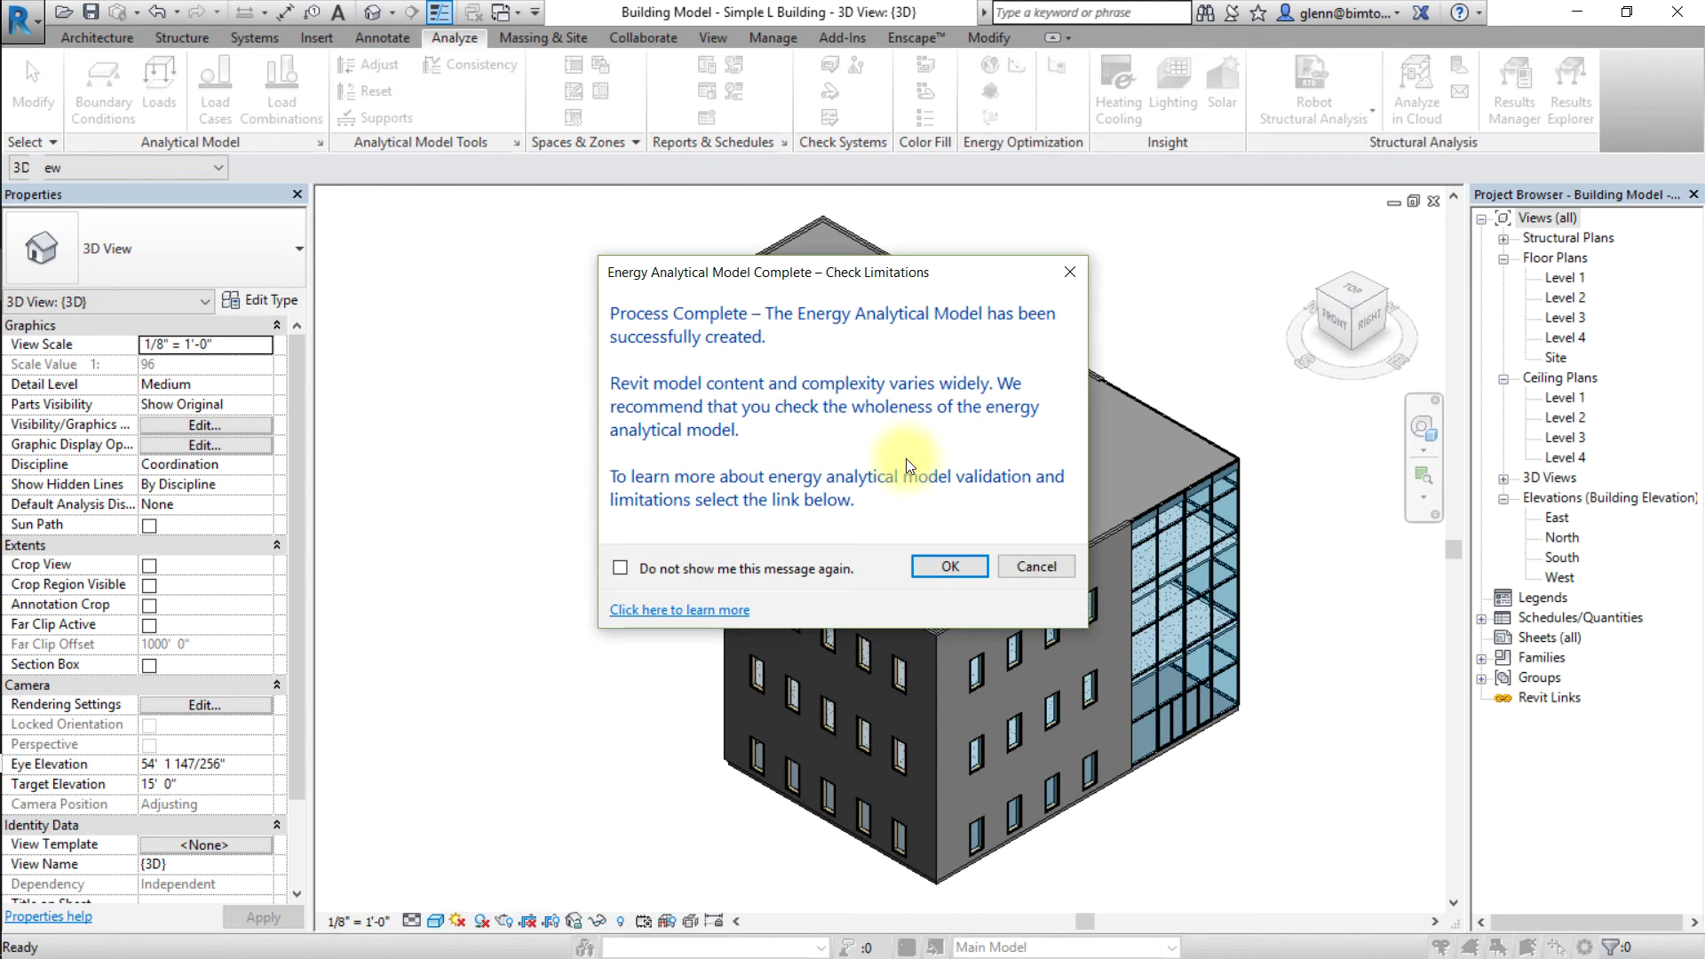
- Dismiss the Energy Analytical Model Complete notice and let the simulation finish
left_click(923, 564)
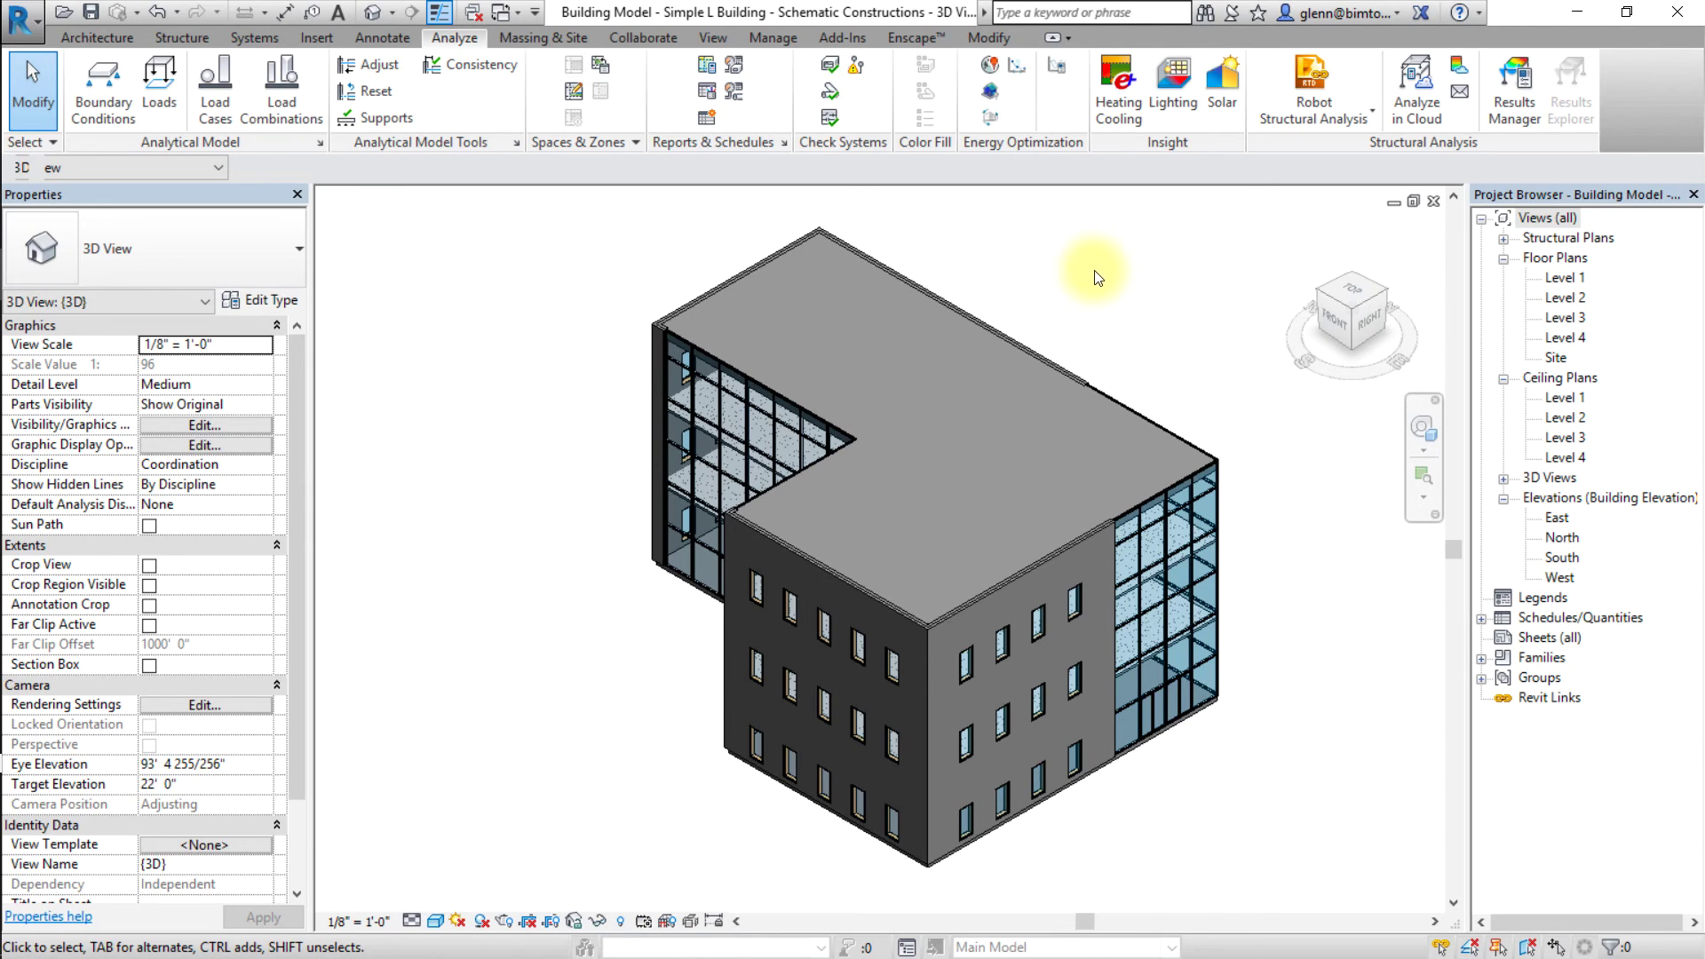
- Open the Schematic Constructions results in Insight 360, showing EUI 68.6 for Miami
left_click(1019, 68)
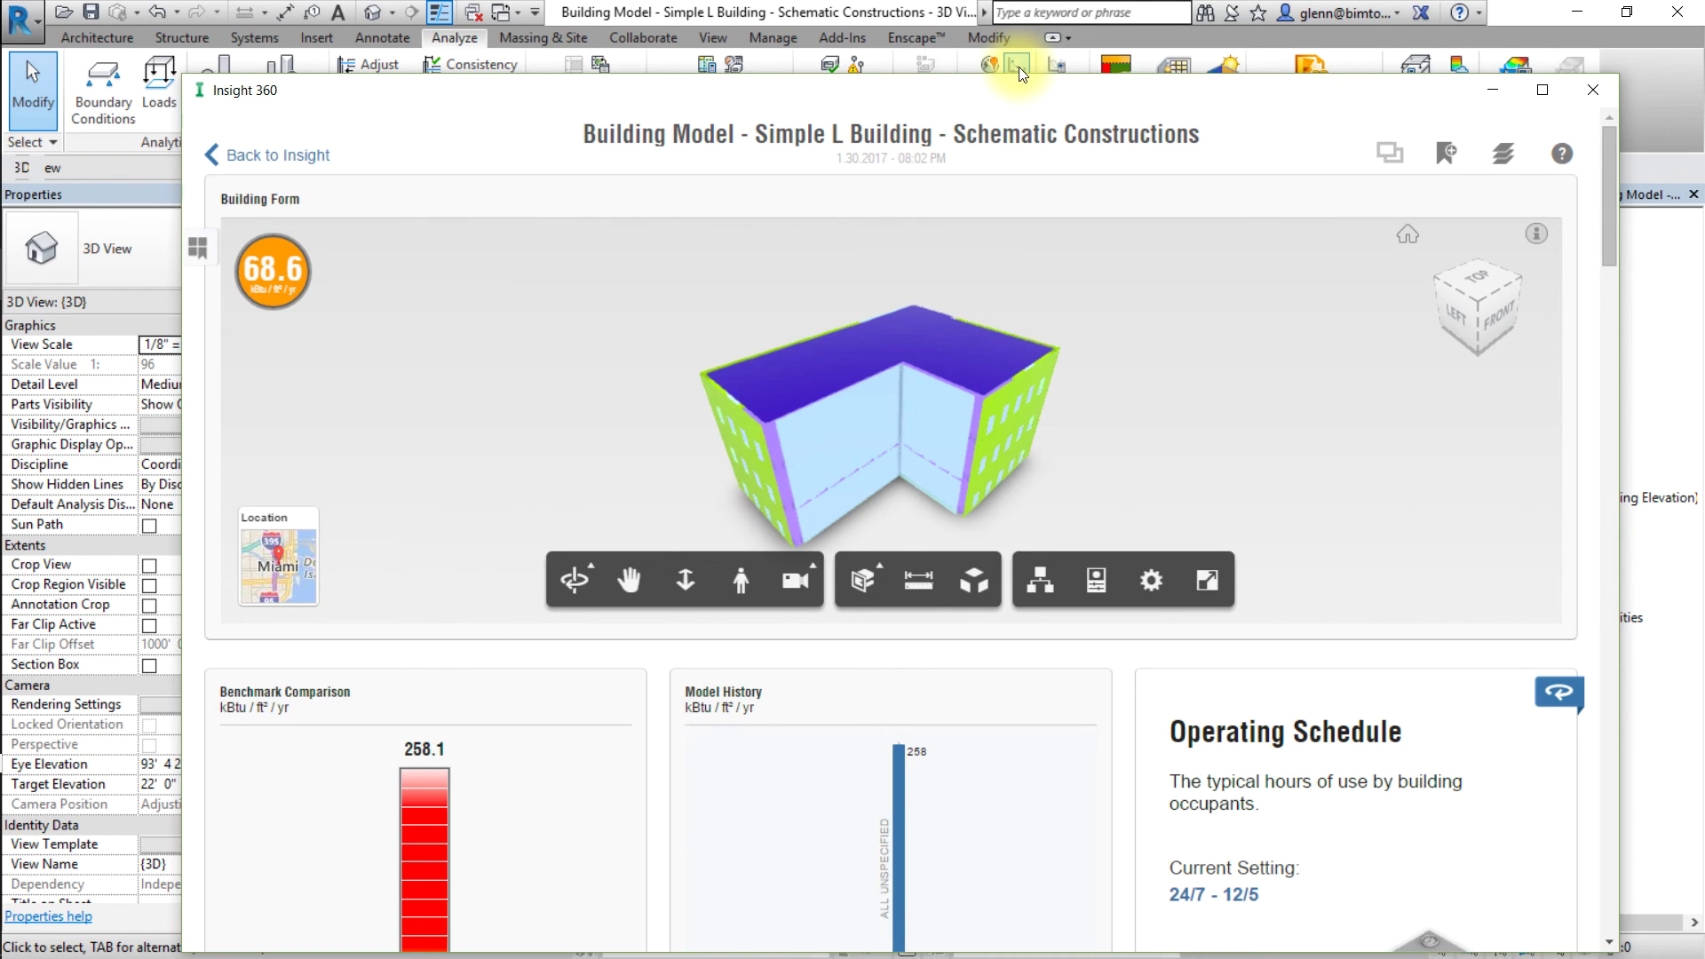
left_click(1607, 229)
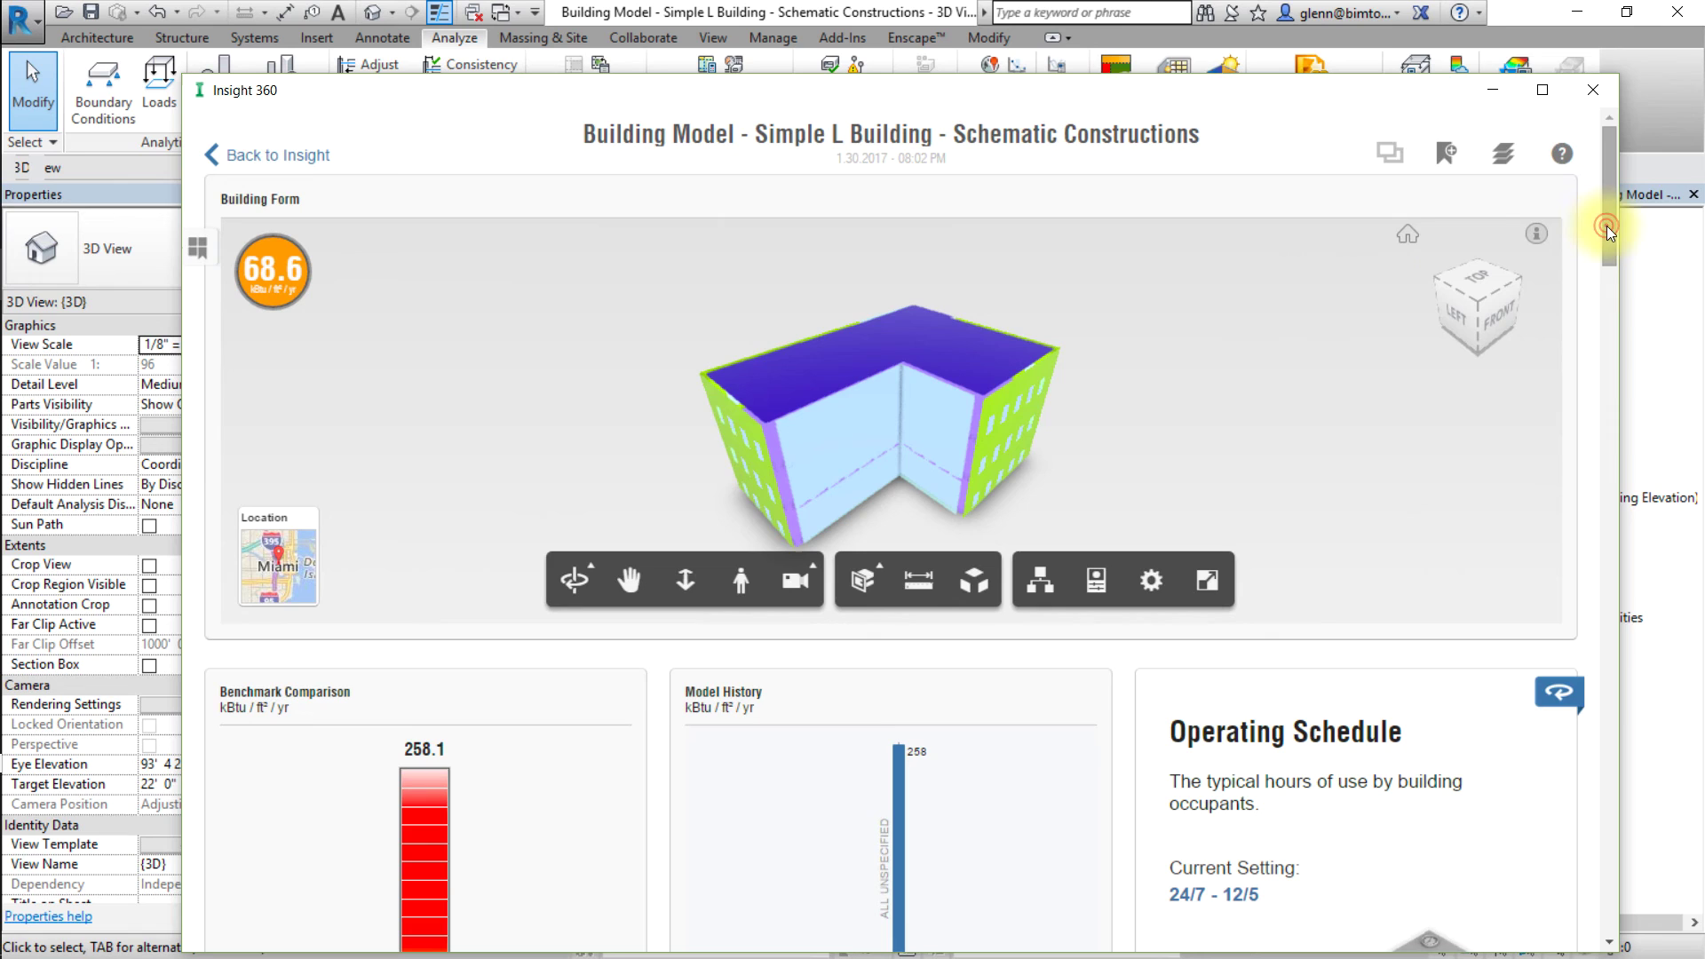
left_click_drag(1608, 229, 1599, 320)
- Narrow the Operating Schedule range from both ends to lower the EUI
left_click(1332, 301)
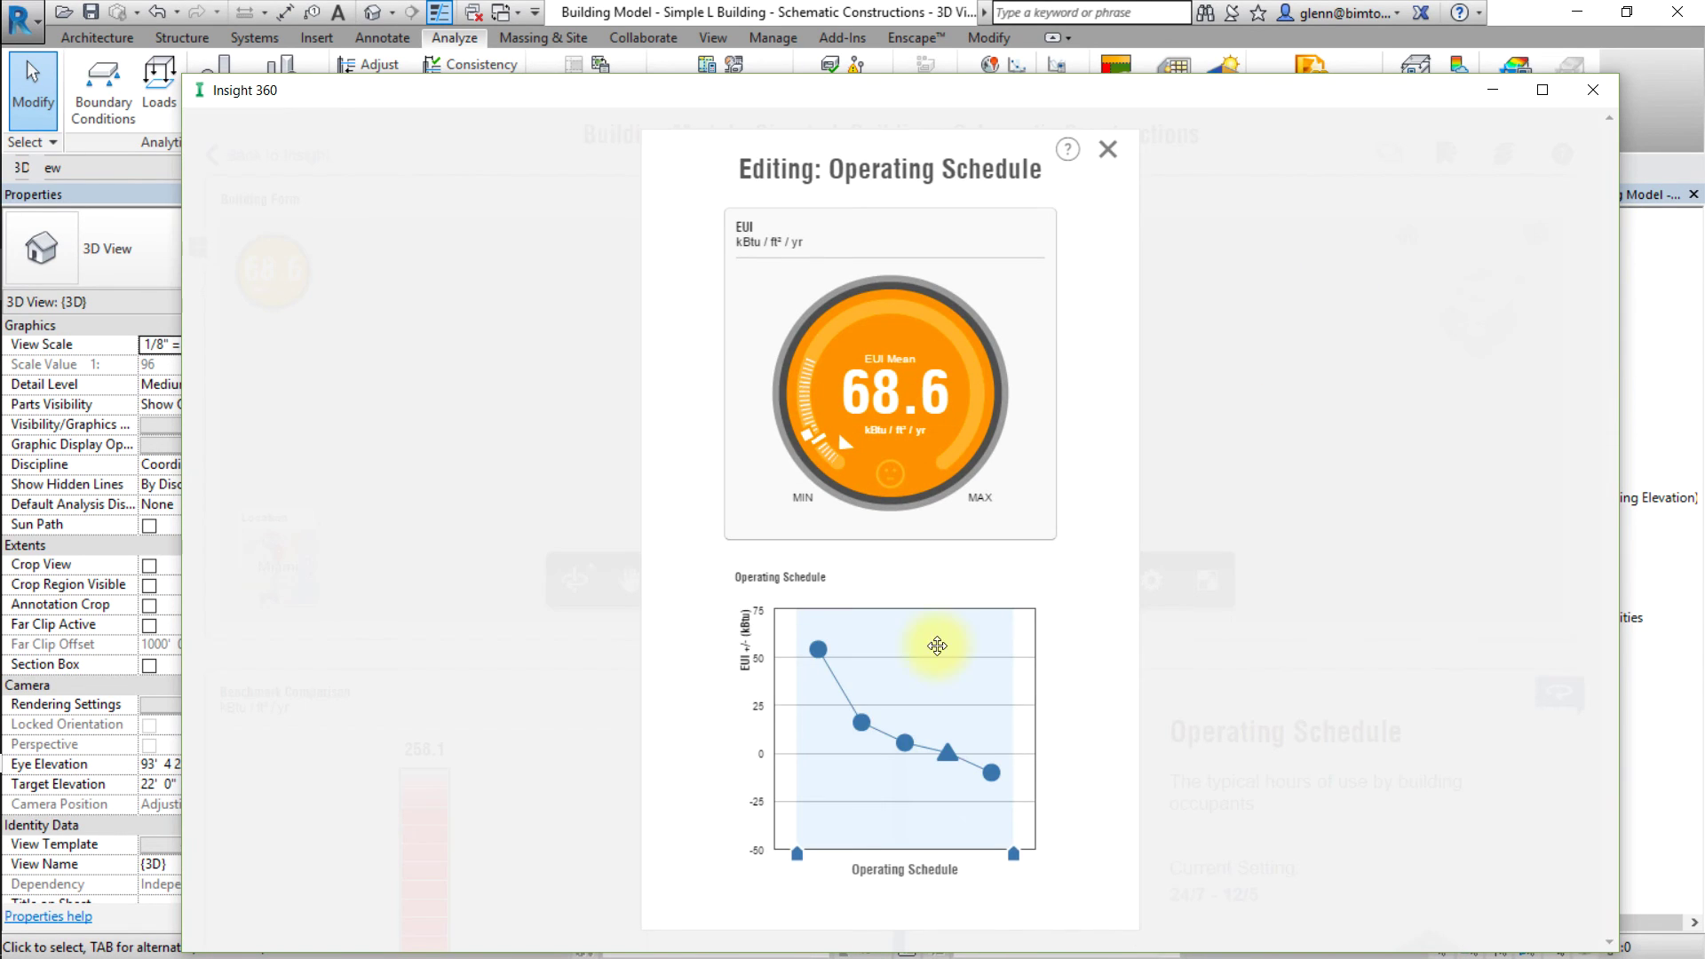
left_click(797, 848)
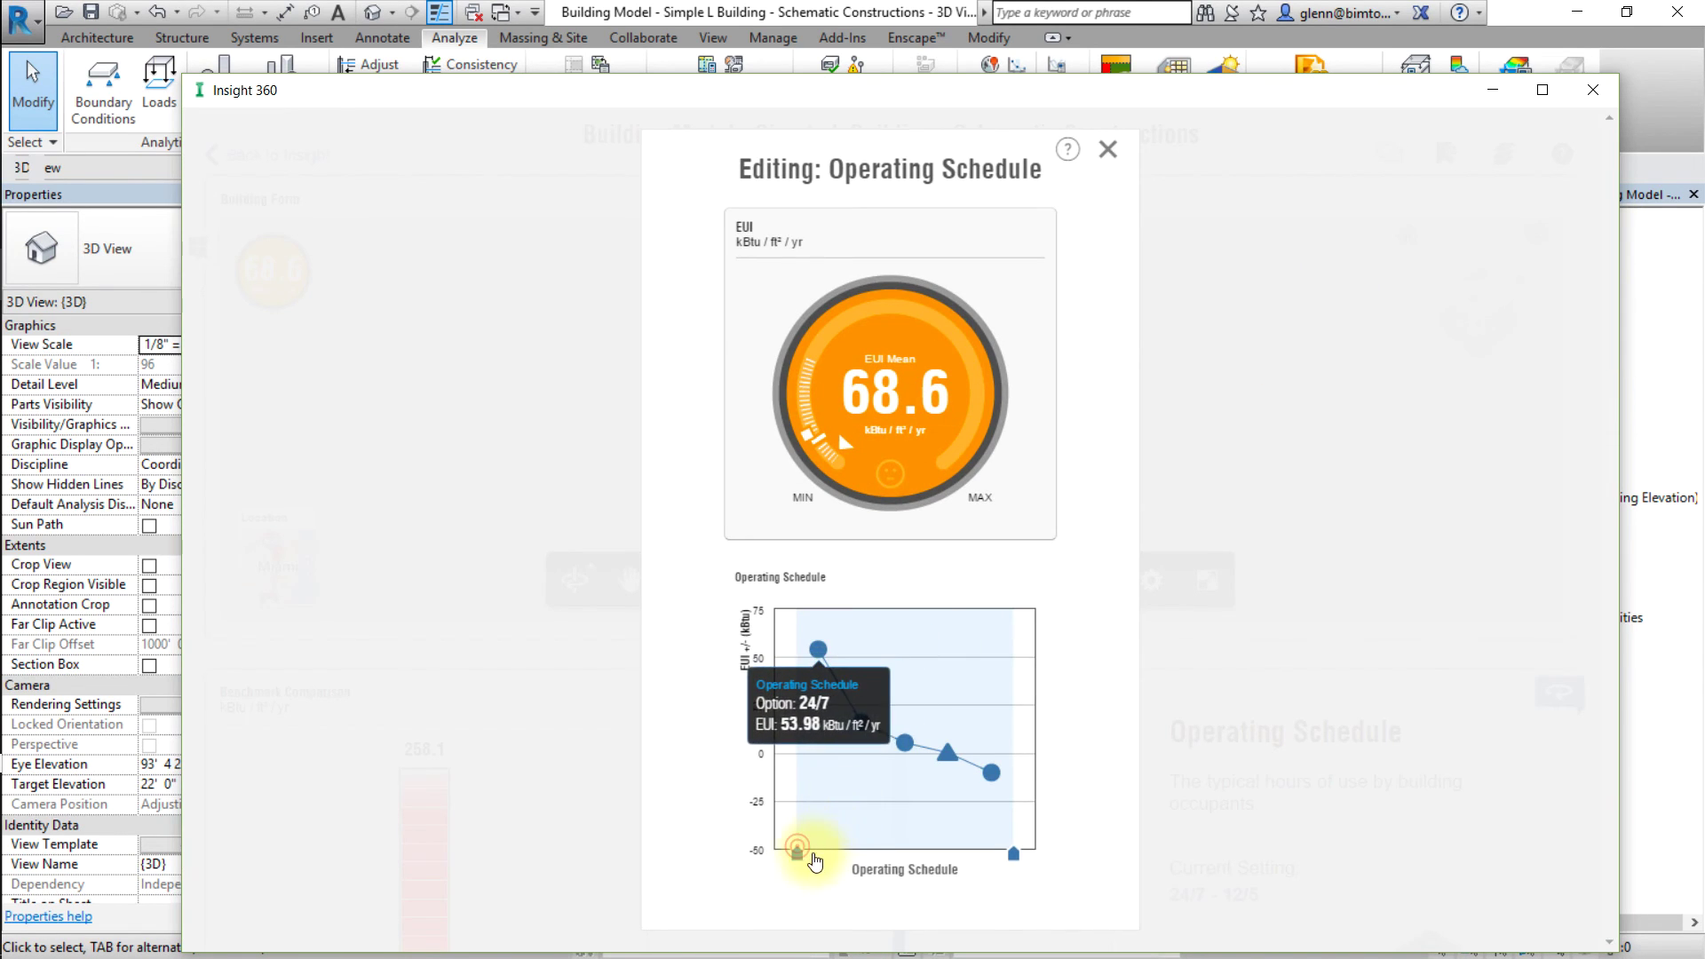
mouse_move(799, 845)
left_mouse_down()
mouse_move(914, 848)
mouse_move(884, 853)
left_mouse_up()
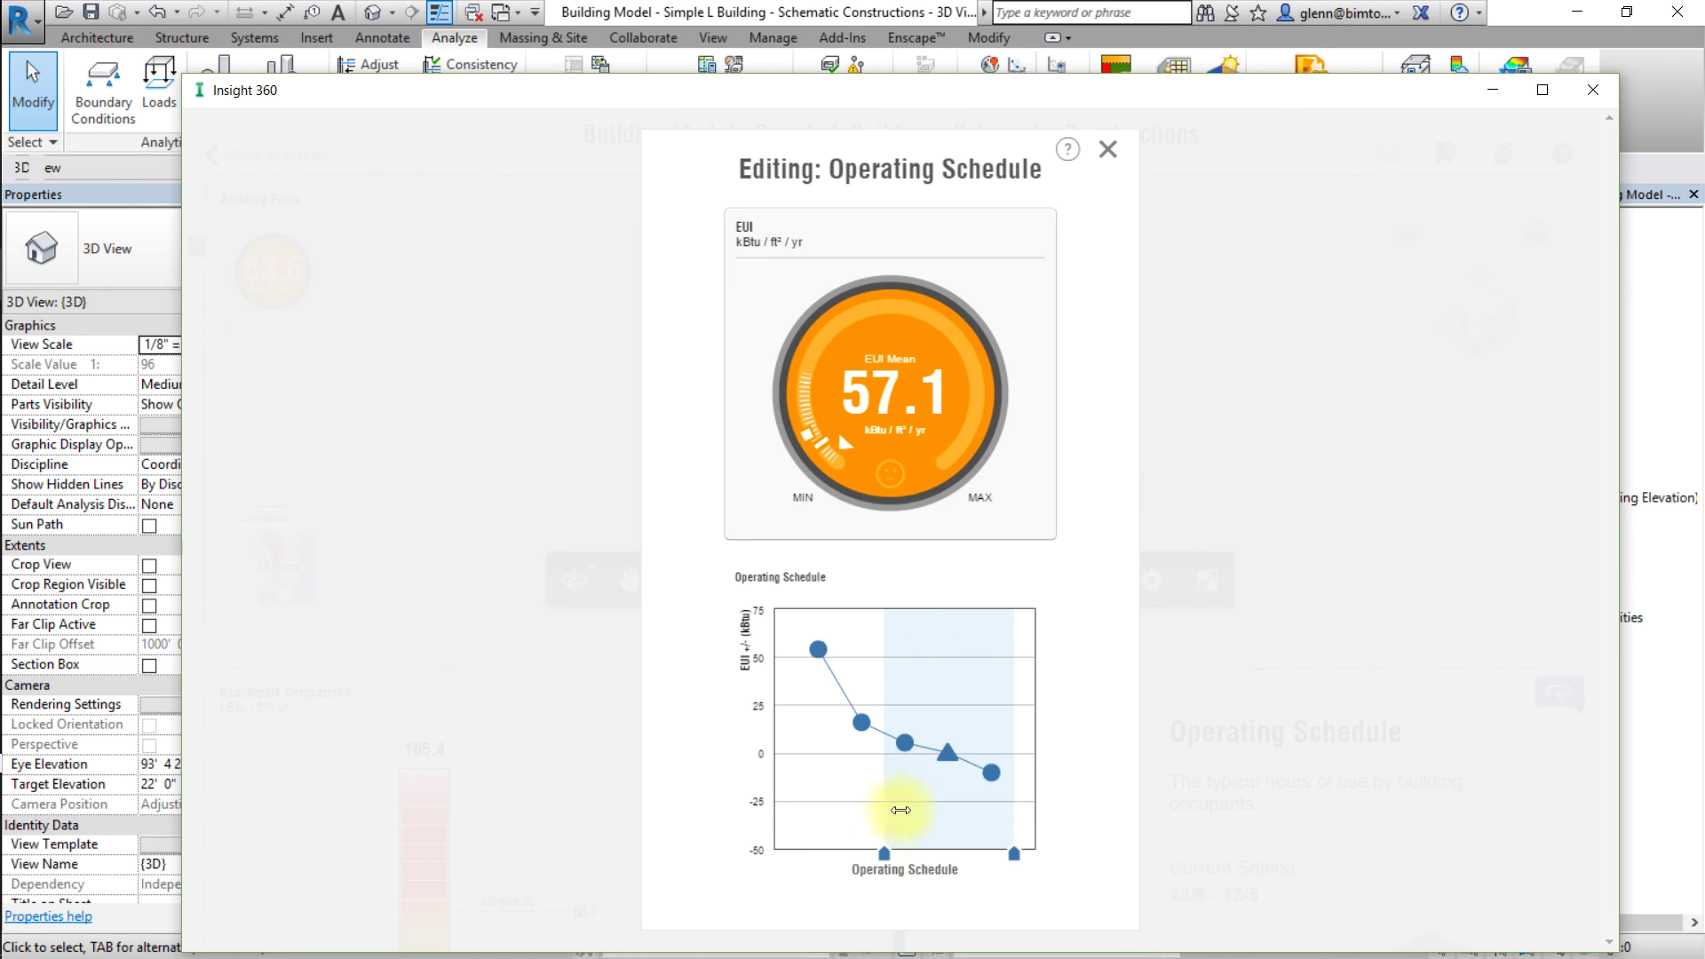
left_click_drag(1014, 853, 925, 857)
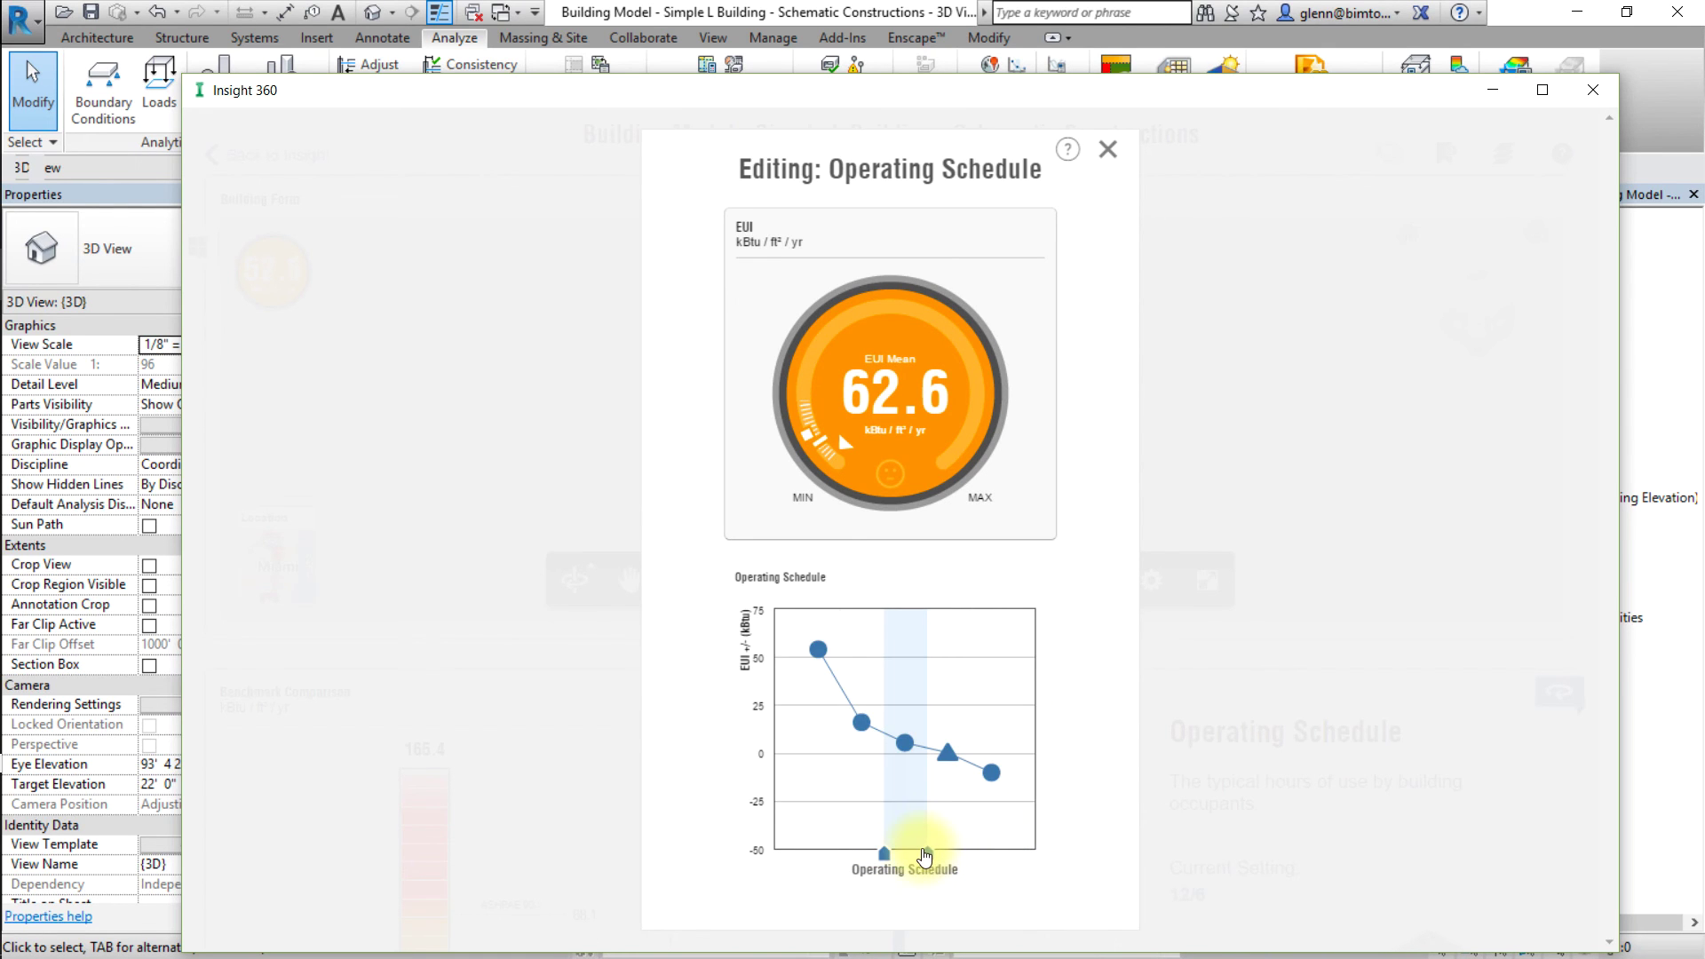
left_click(1108, 149)
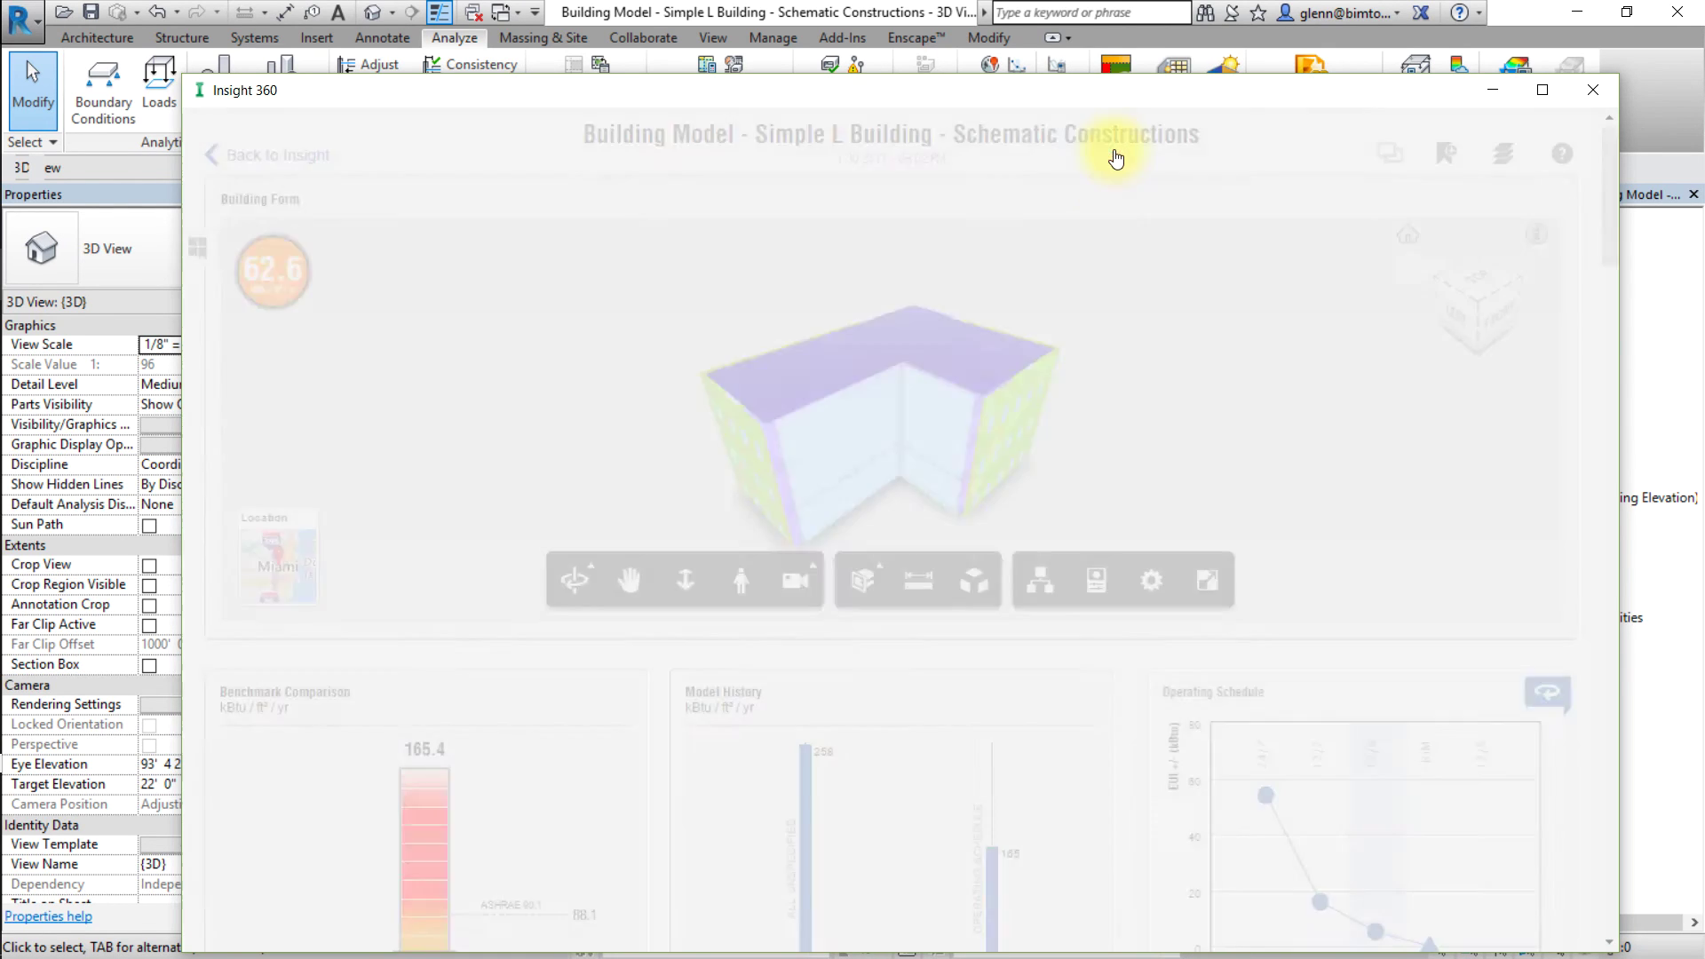
- Restrict Lighting Efficiency to the more efficient 0.7–0.3 W/sf range, bringing EUI to 54.9
left_click_drag(1604, 236, 1585, 367)
left_click(811, 401)
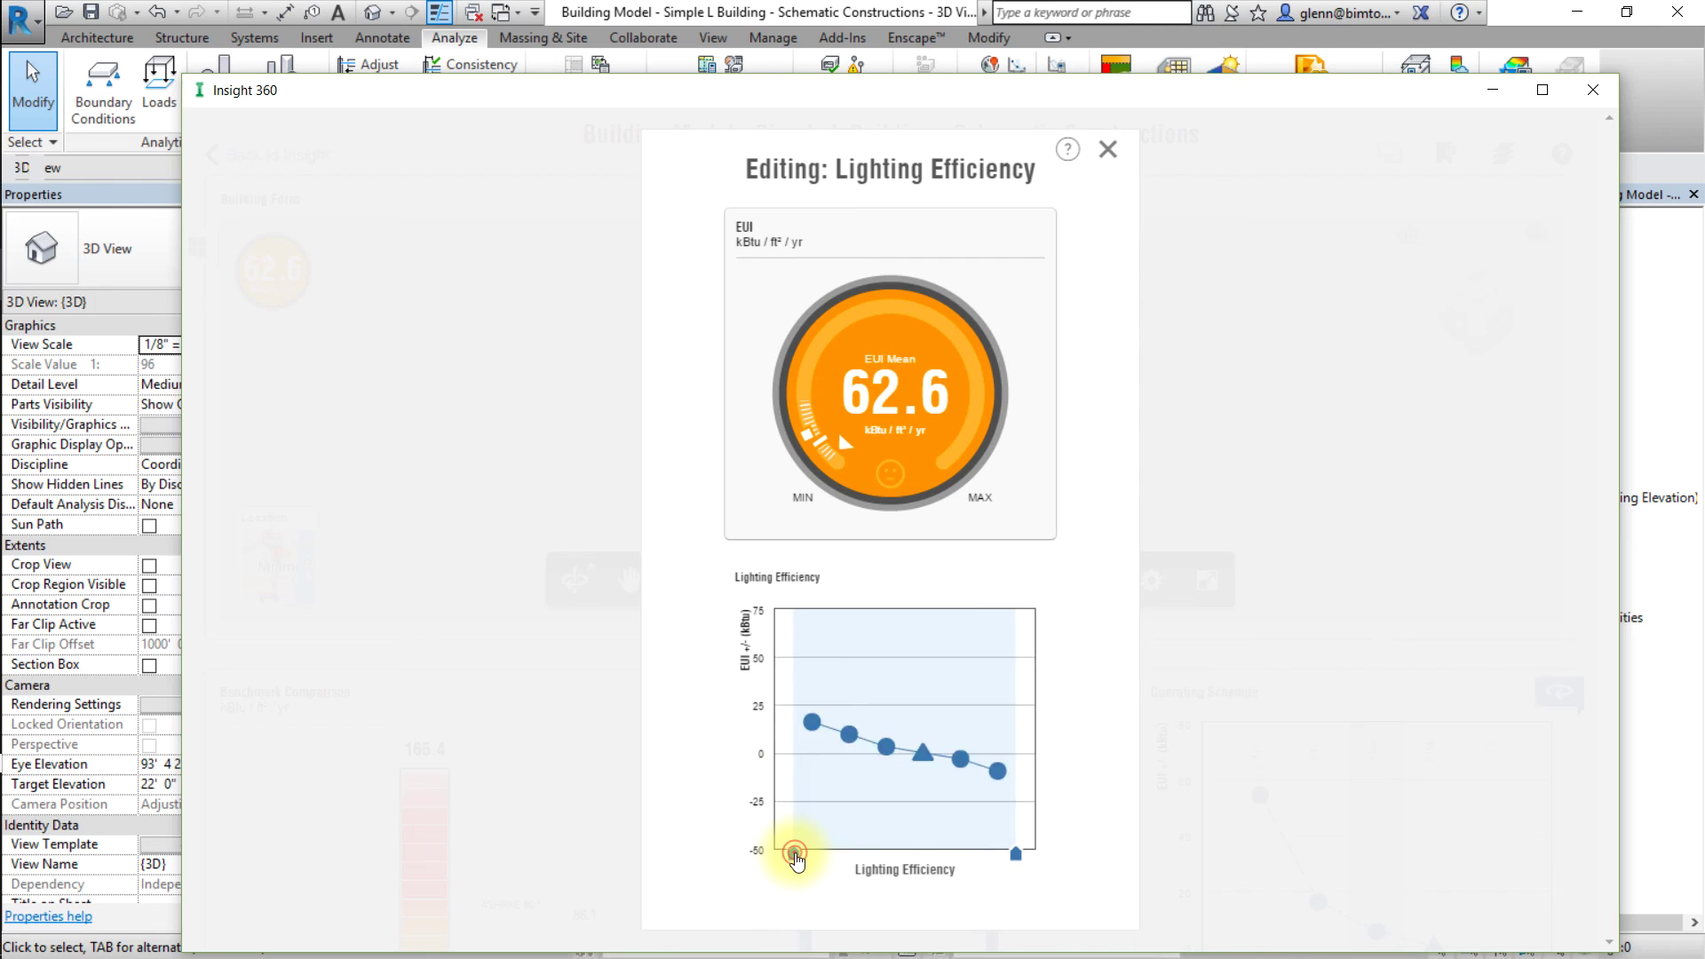
left_click_drag(795, 858, 943, 855)
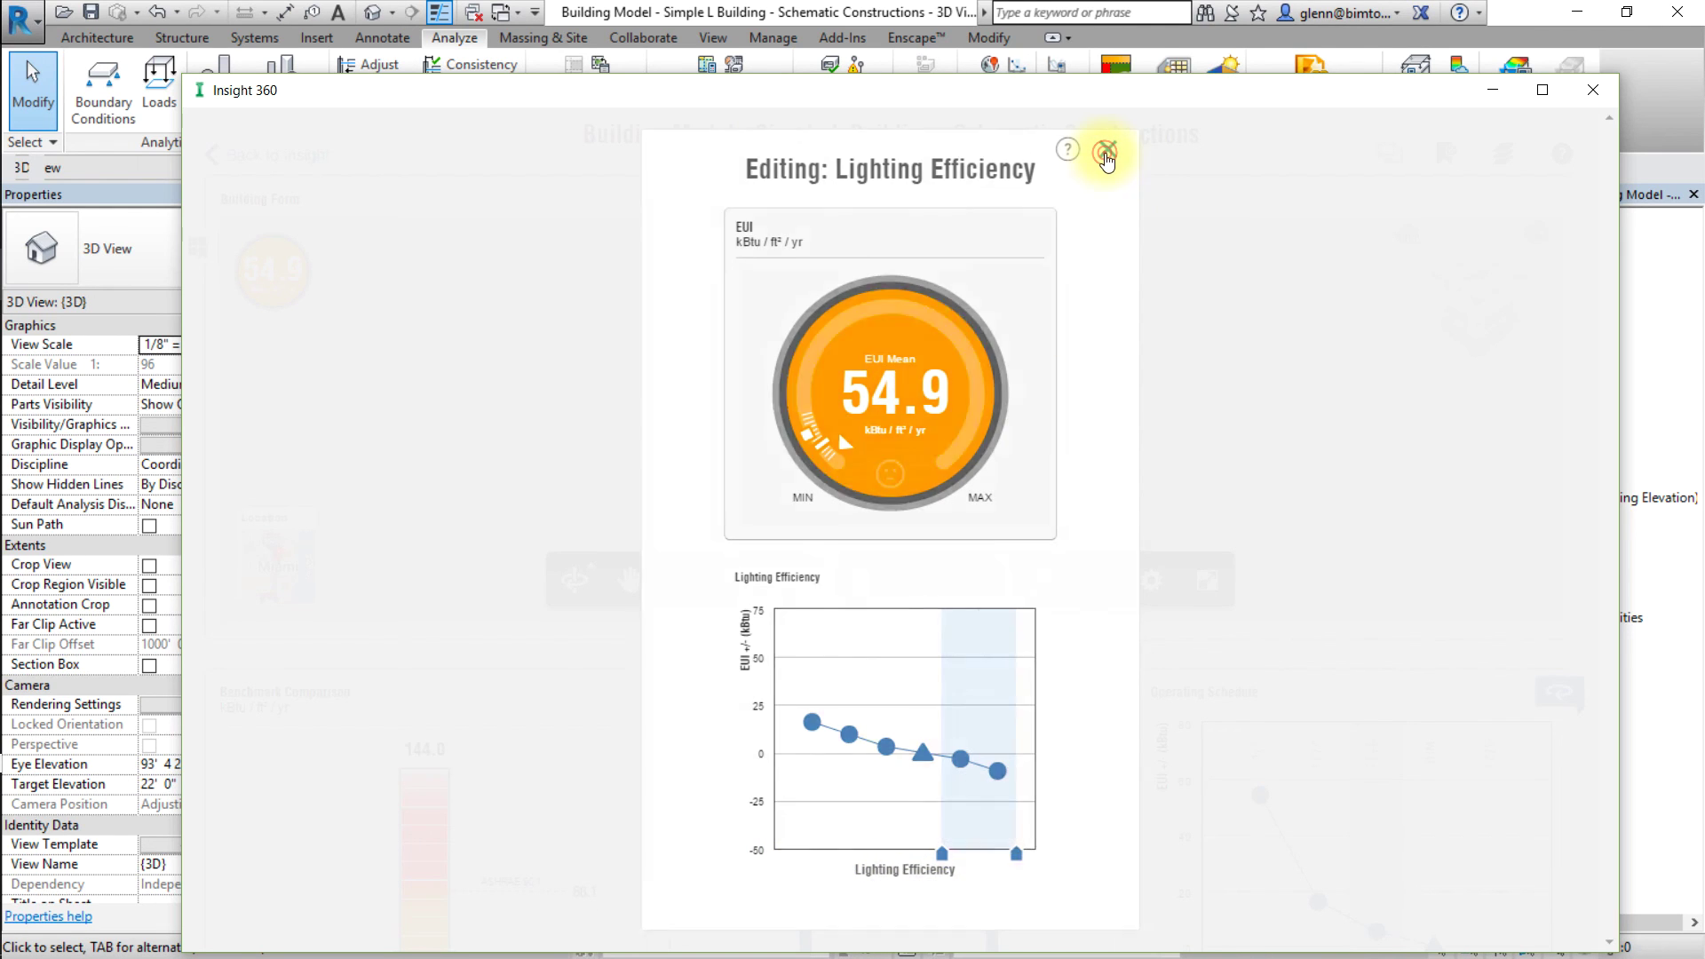
left_click(1106, 154)
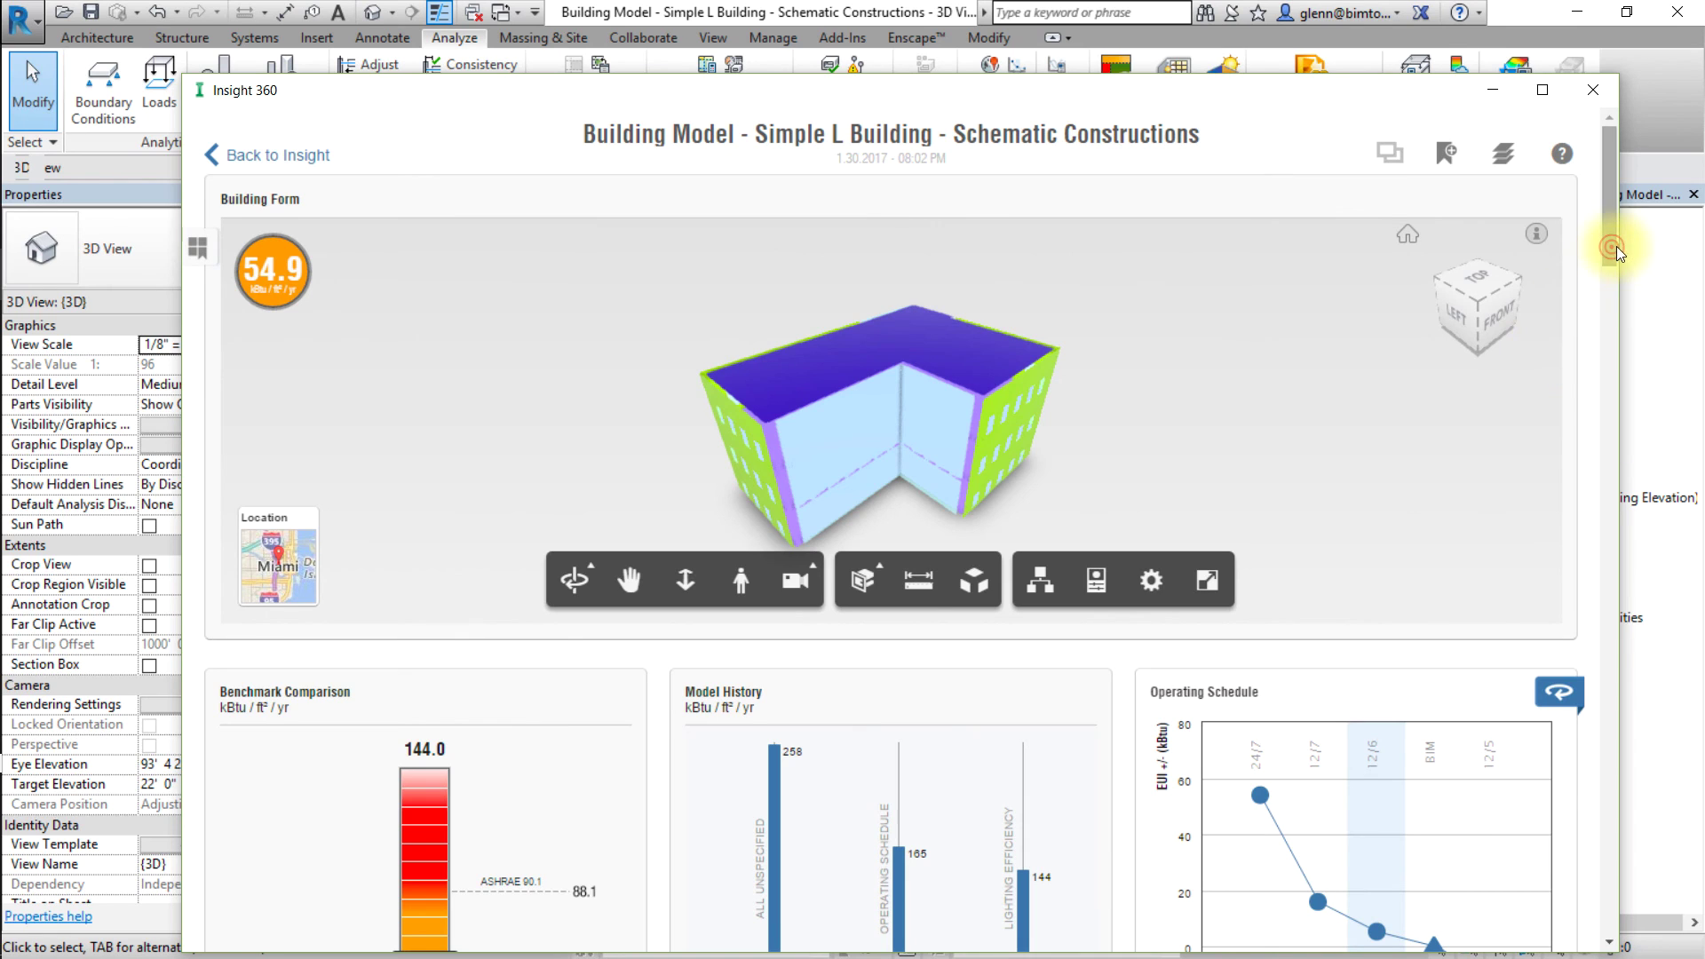
- Limit Plug Load Efficiency to its lowest option, dropping EUI to 47.1
left_click_drag(1618, 254, 1594, 402)
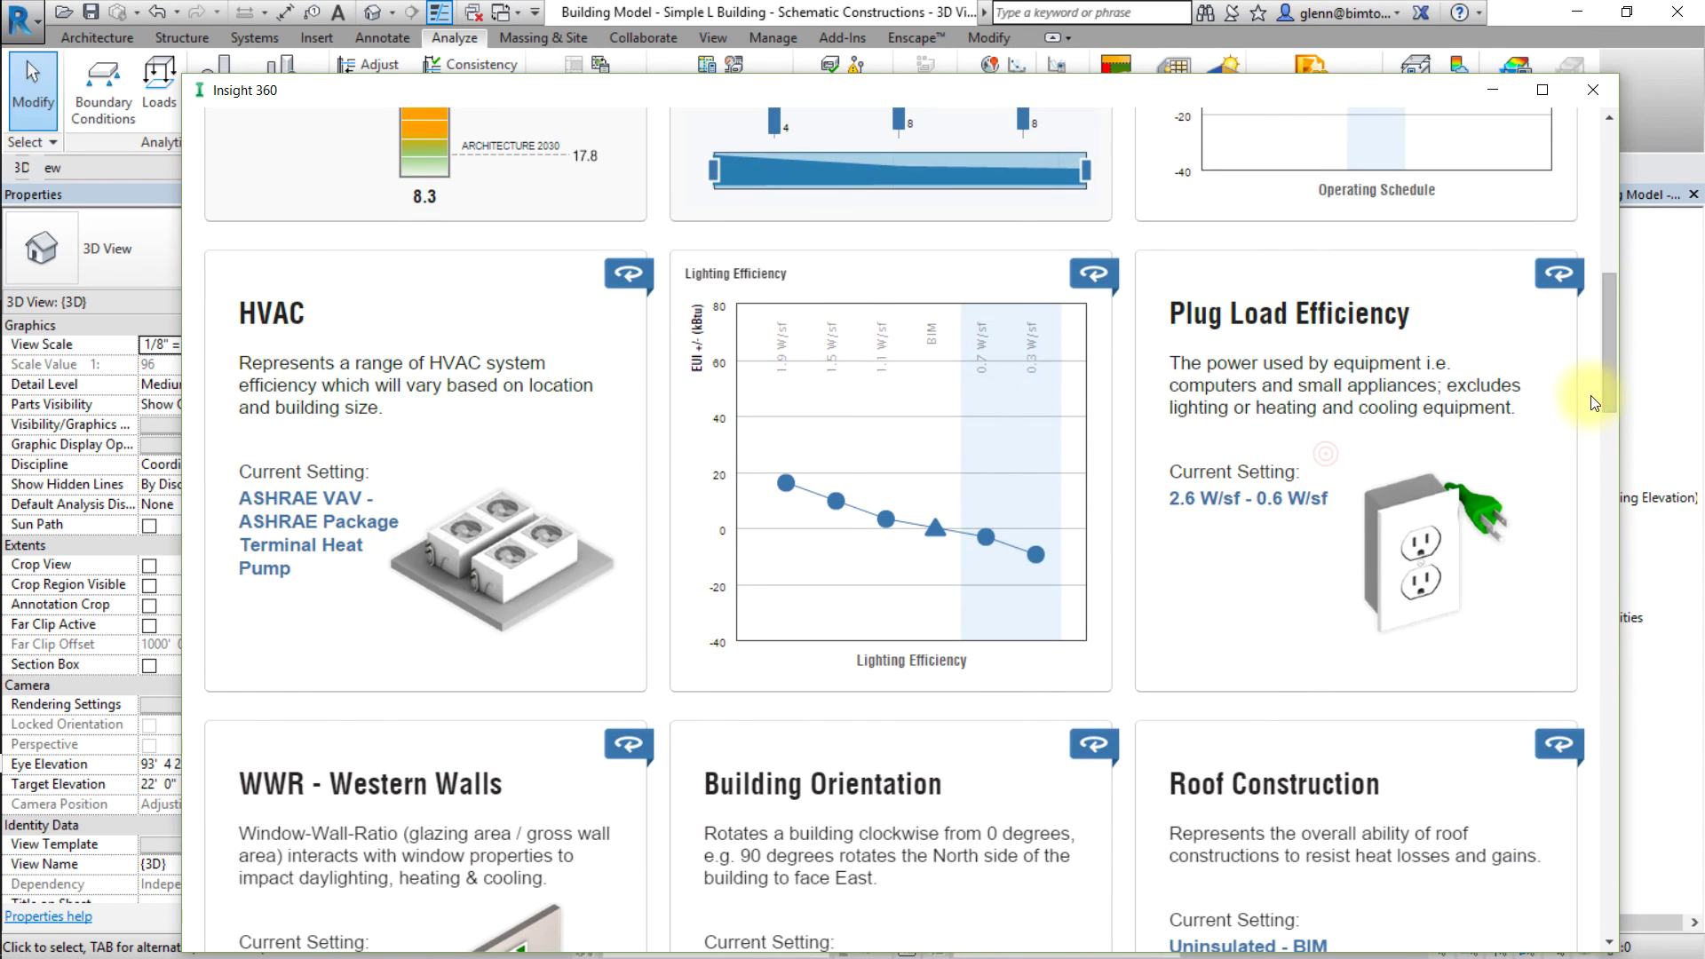
left_click(1345, 460)
left_click(791, 855)
left_click_drag(793, 866, 986, 854)
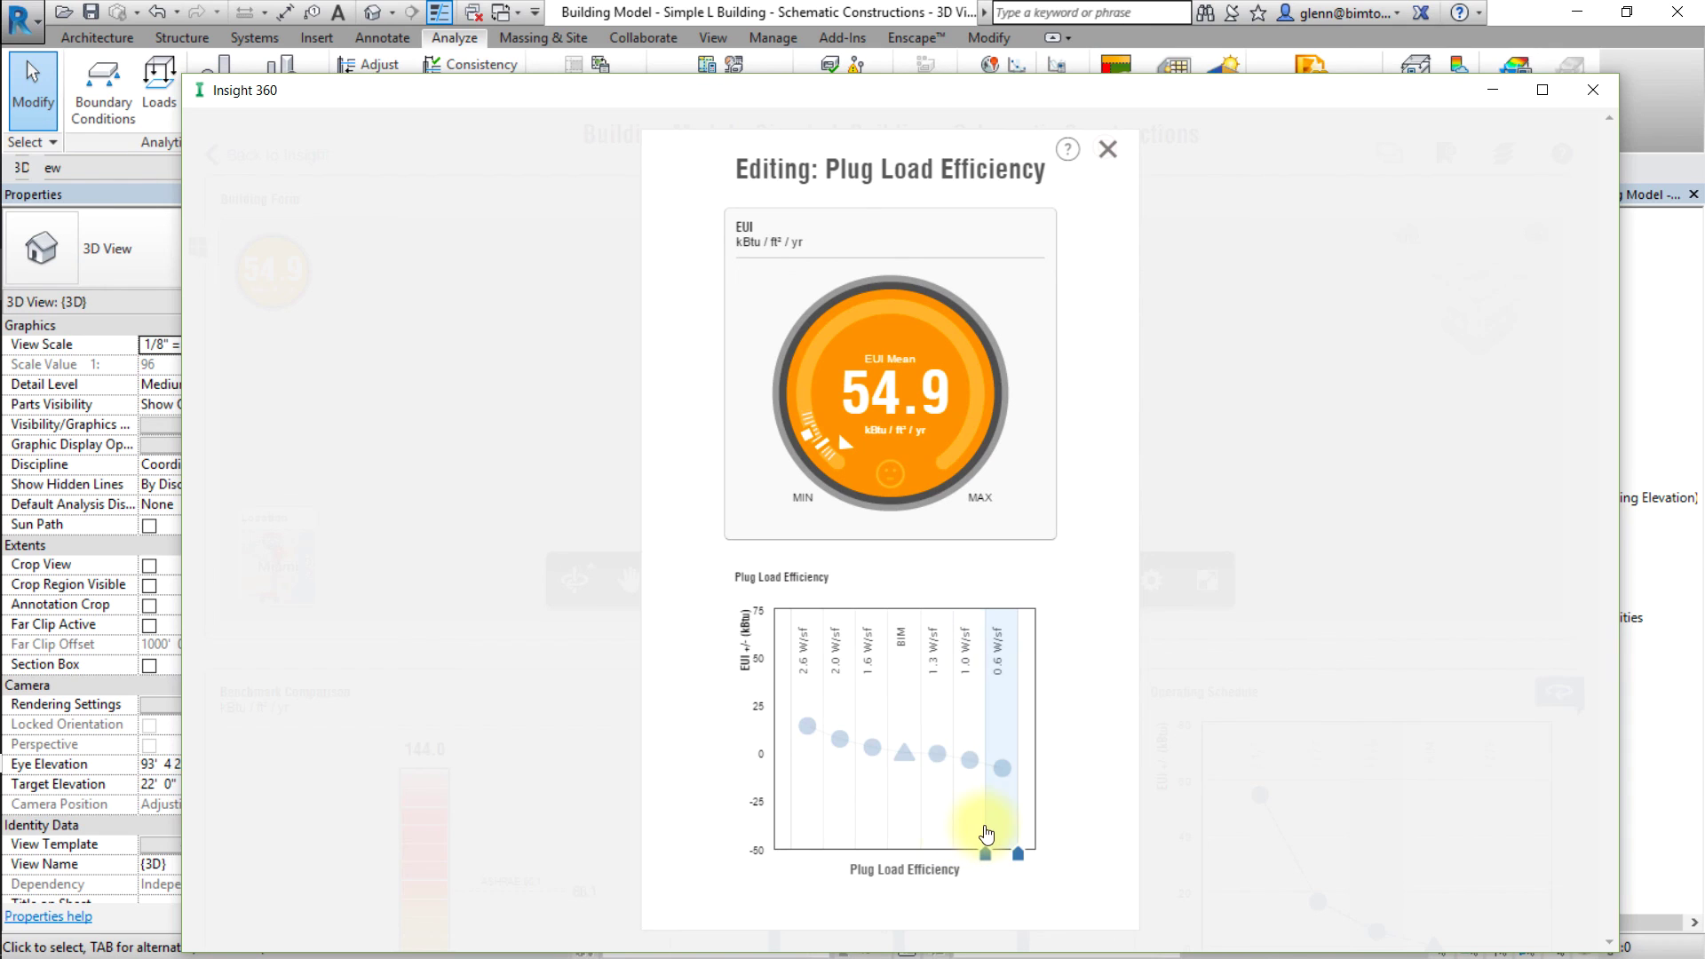
- Rename the untitled scenario to 'Baseline Scenario' and return to the 47.1 EUI dashboard
left_click(1104, 148)
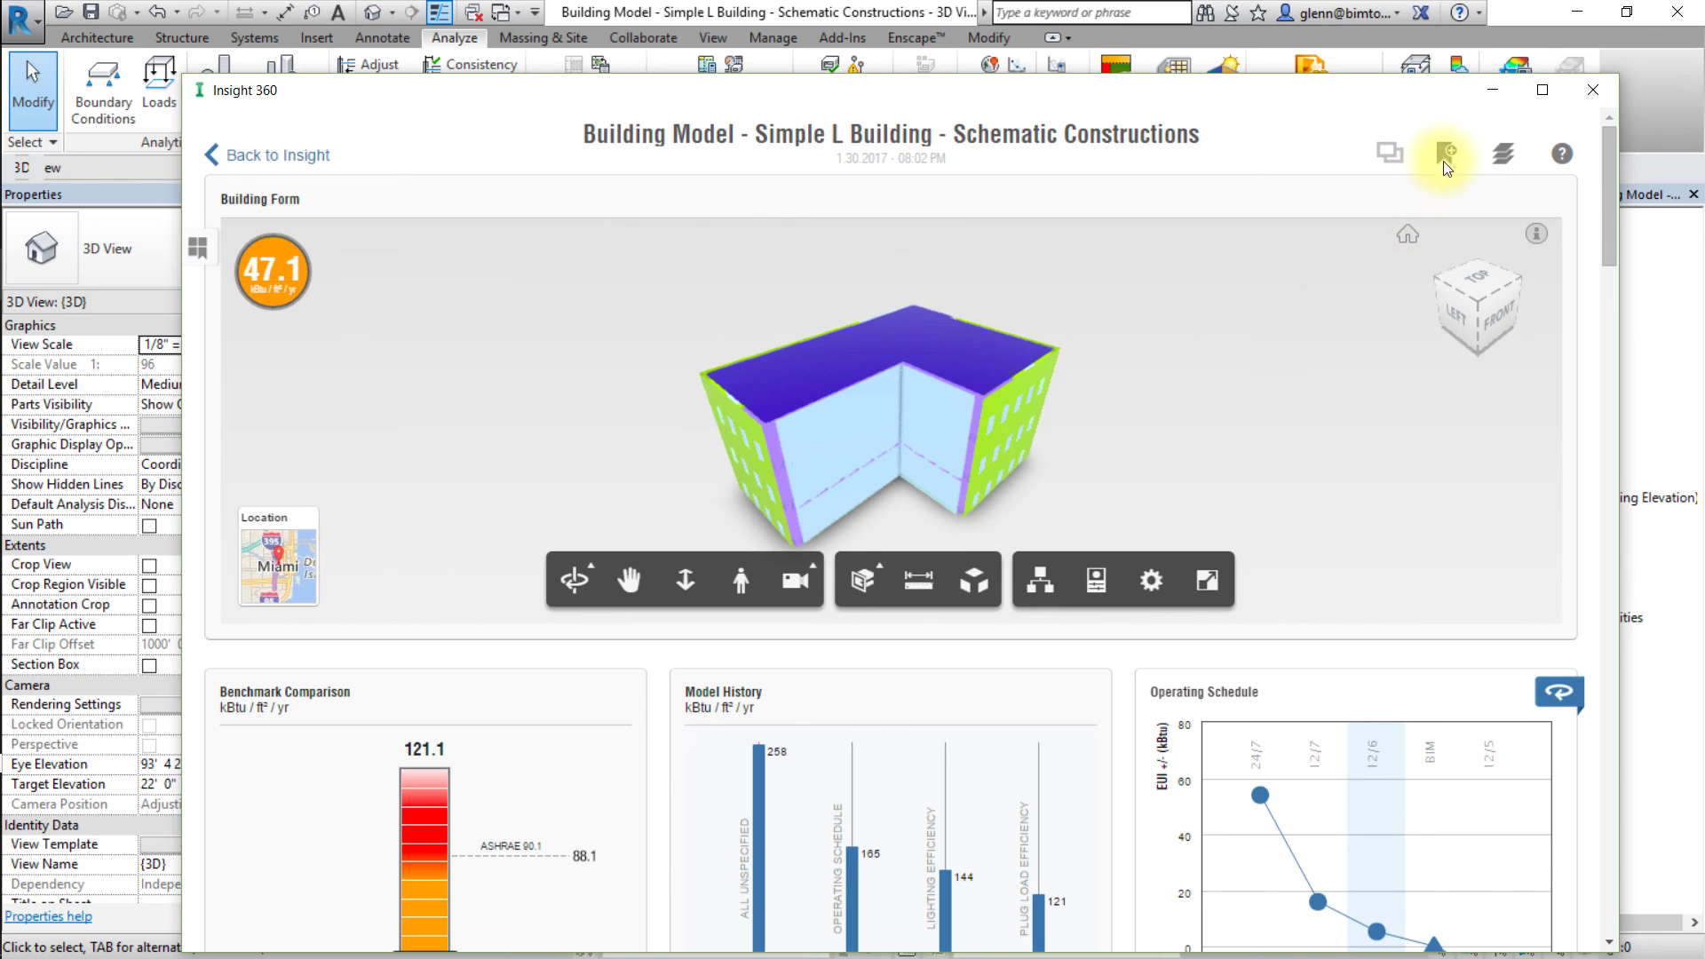
left_click(1447, 160)
left_click(199, 257)
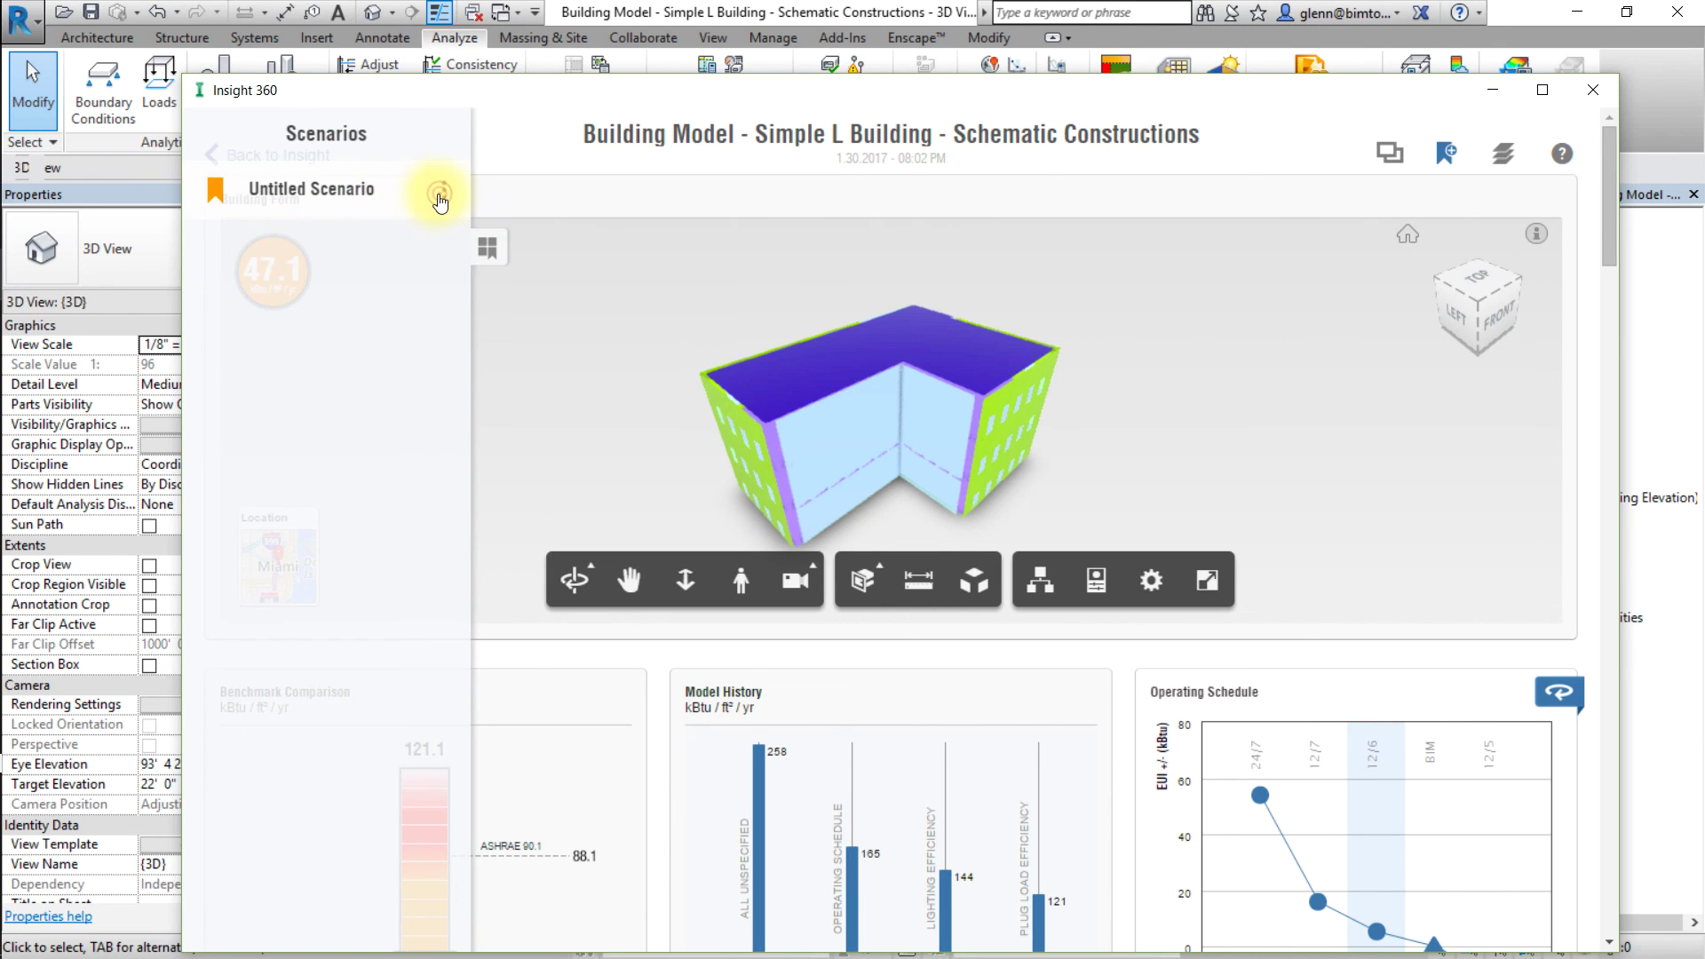
left_click(439, 197)
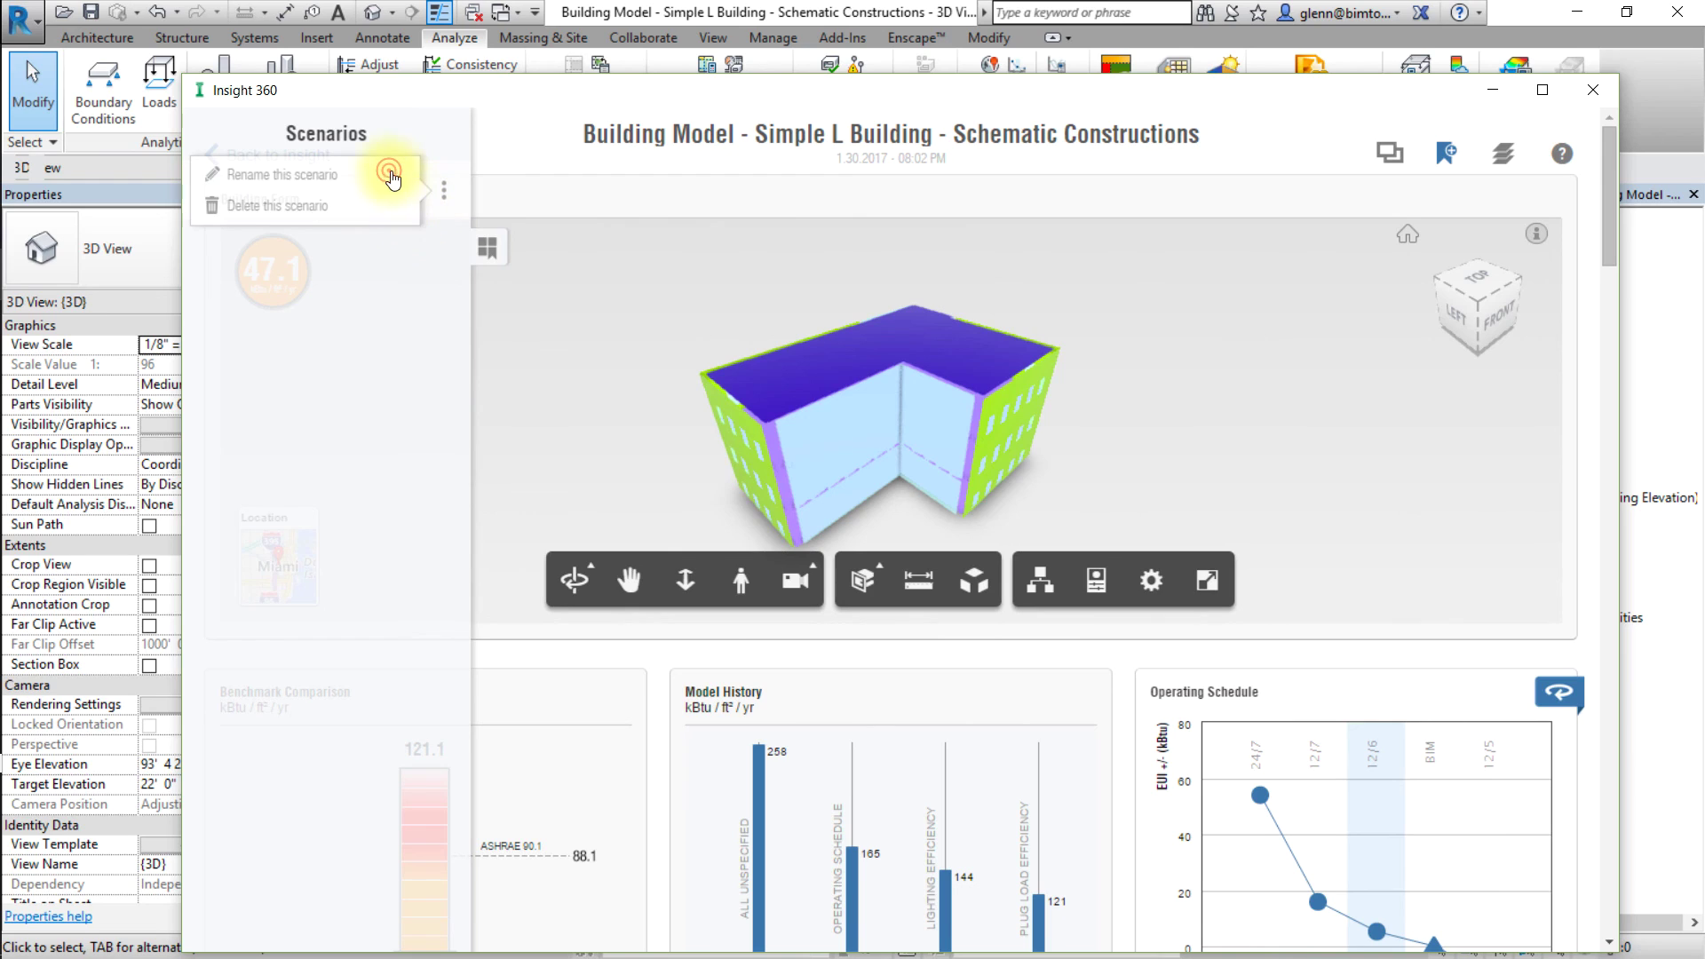
left_click(391, 175)
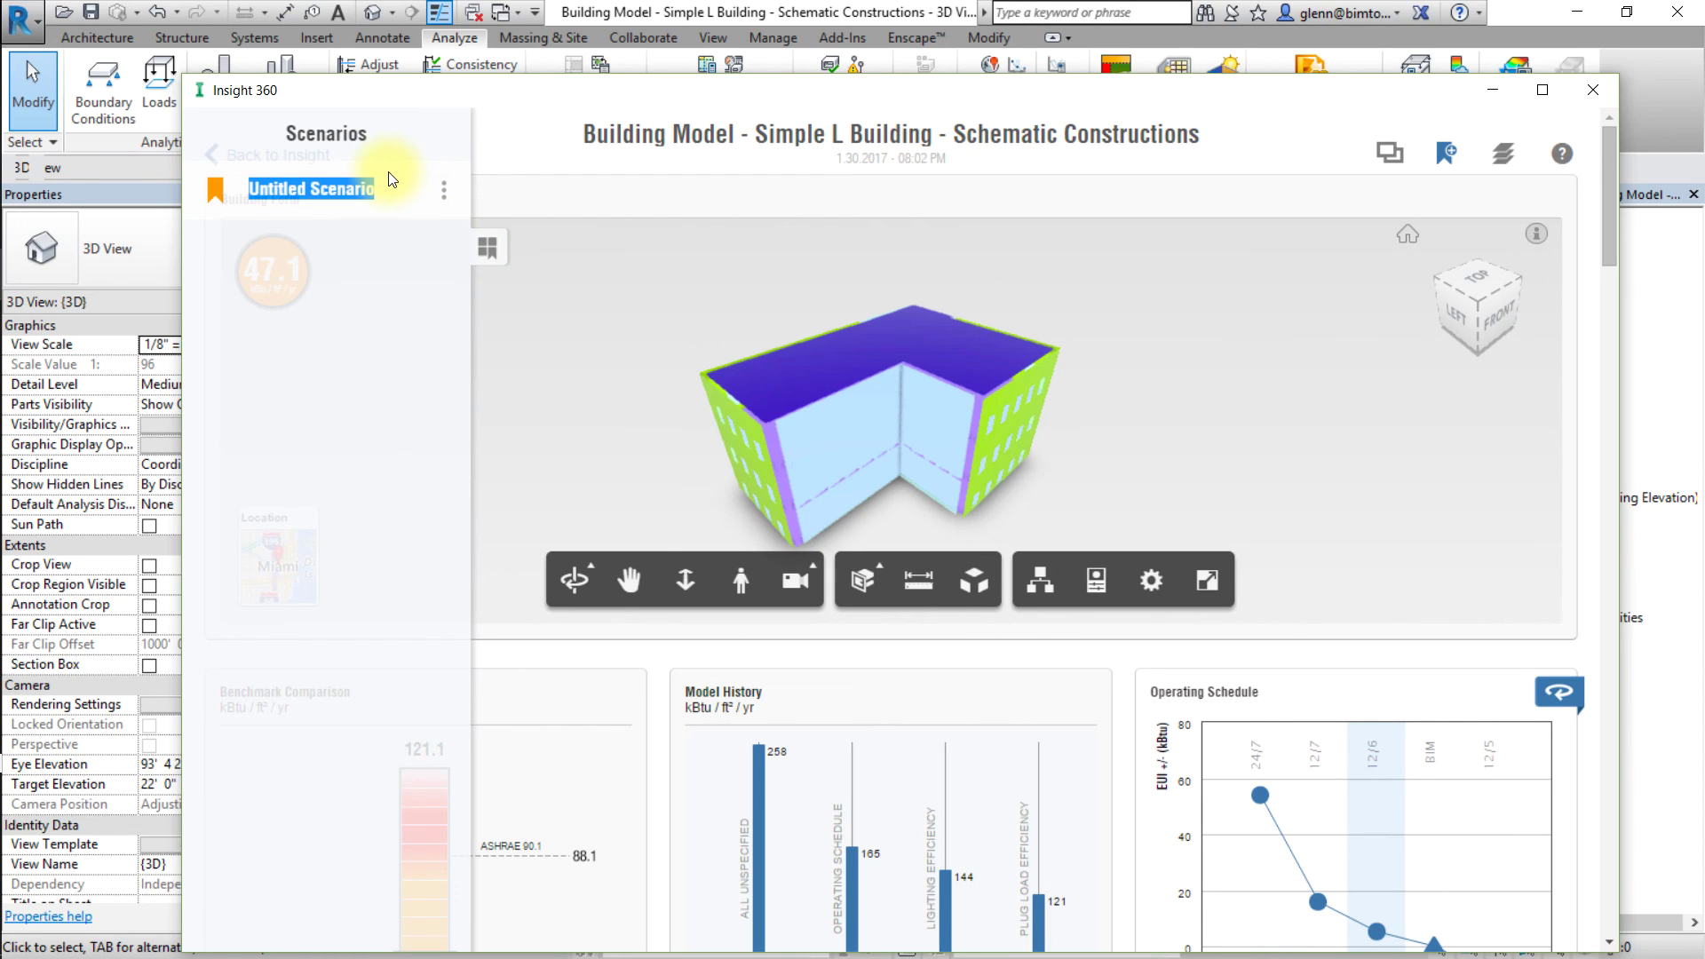
type("Baseline")
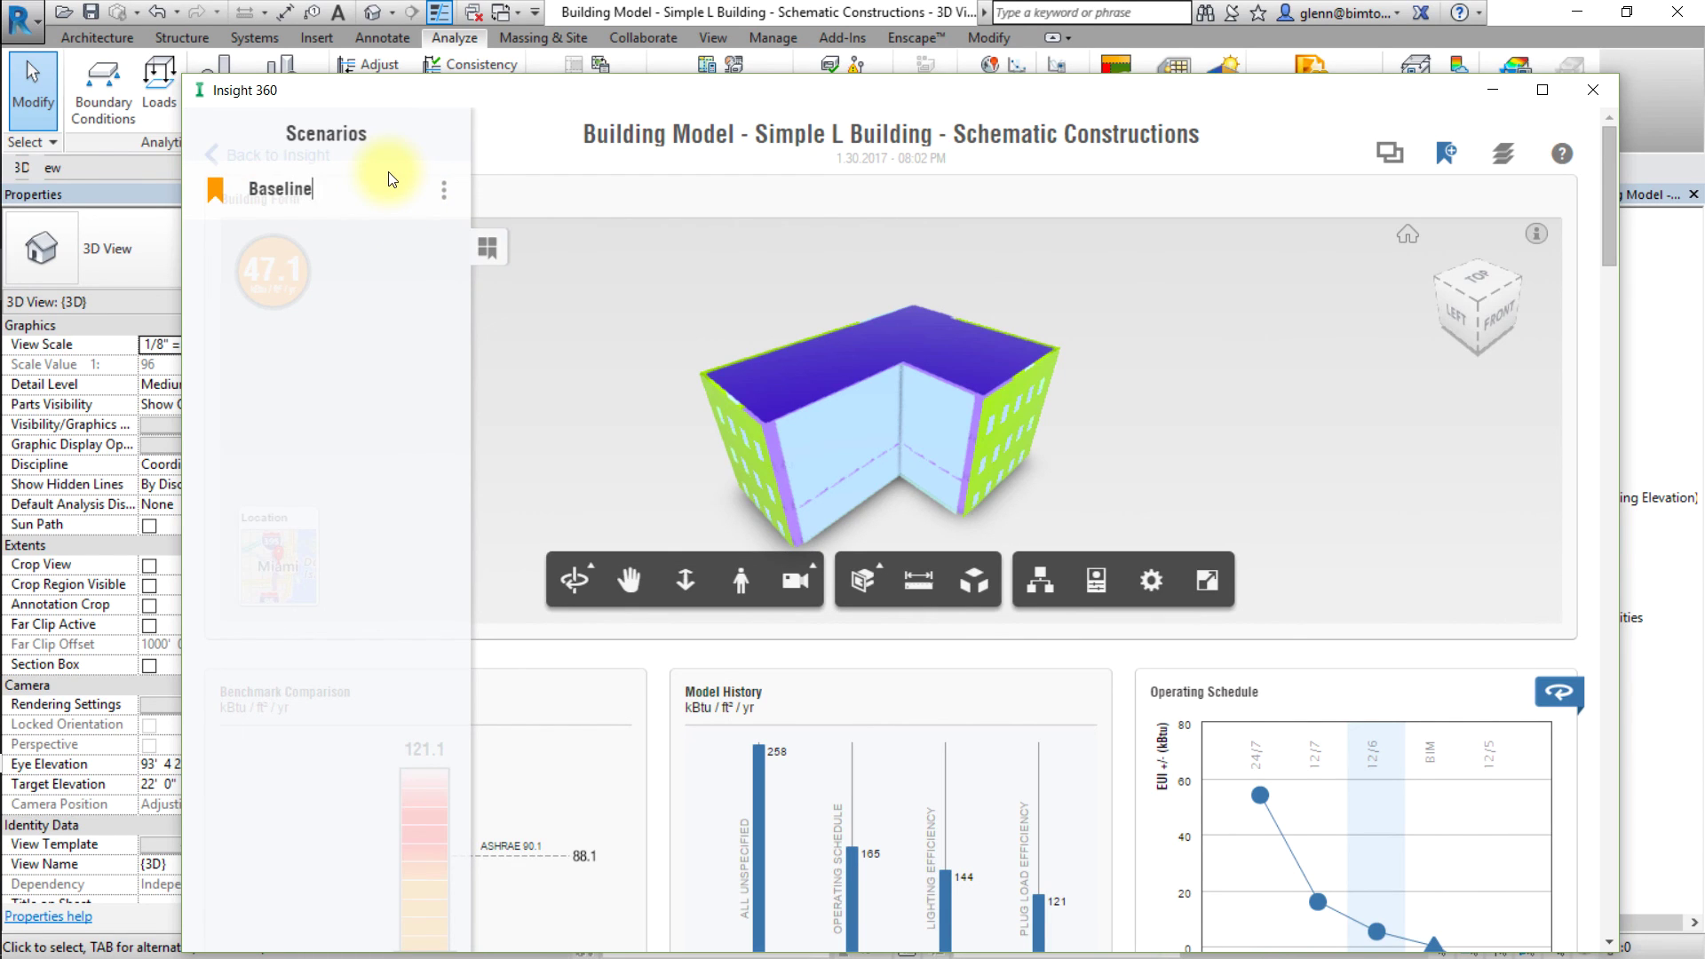
type(" Scenario")
left_click(573, 238)
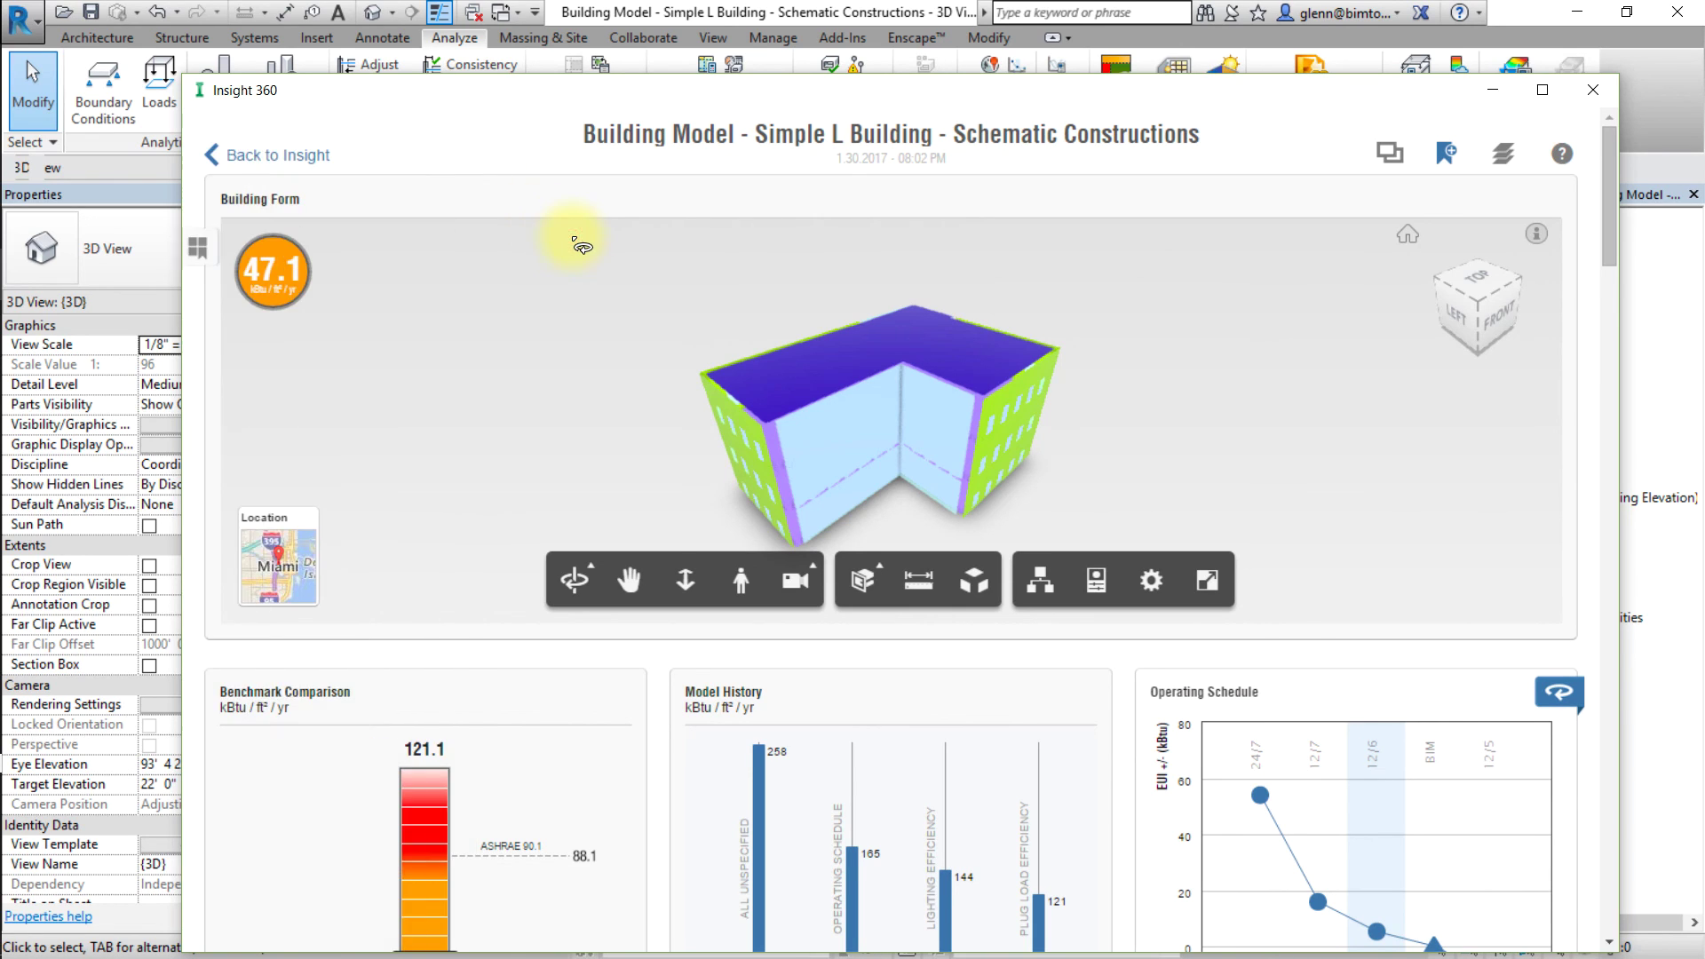
left_click(1606, 235)
left_click_drag(1607, 235, 1606, 264)
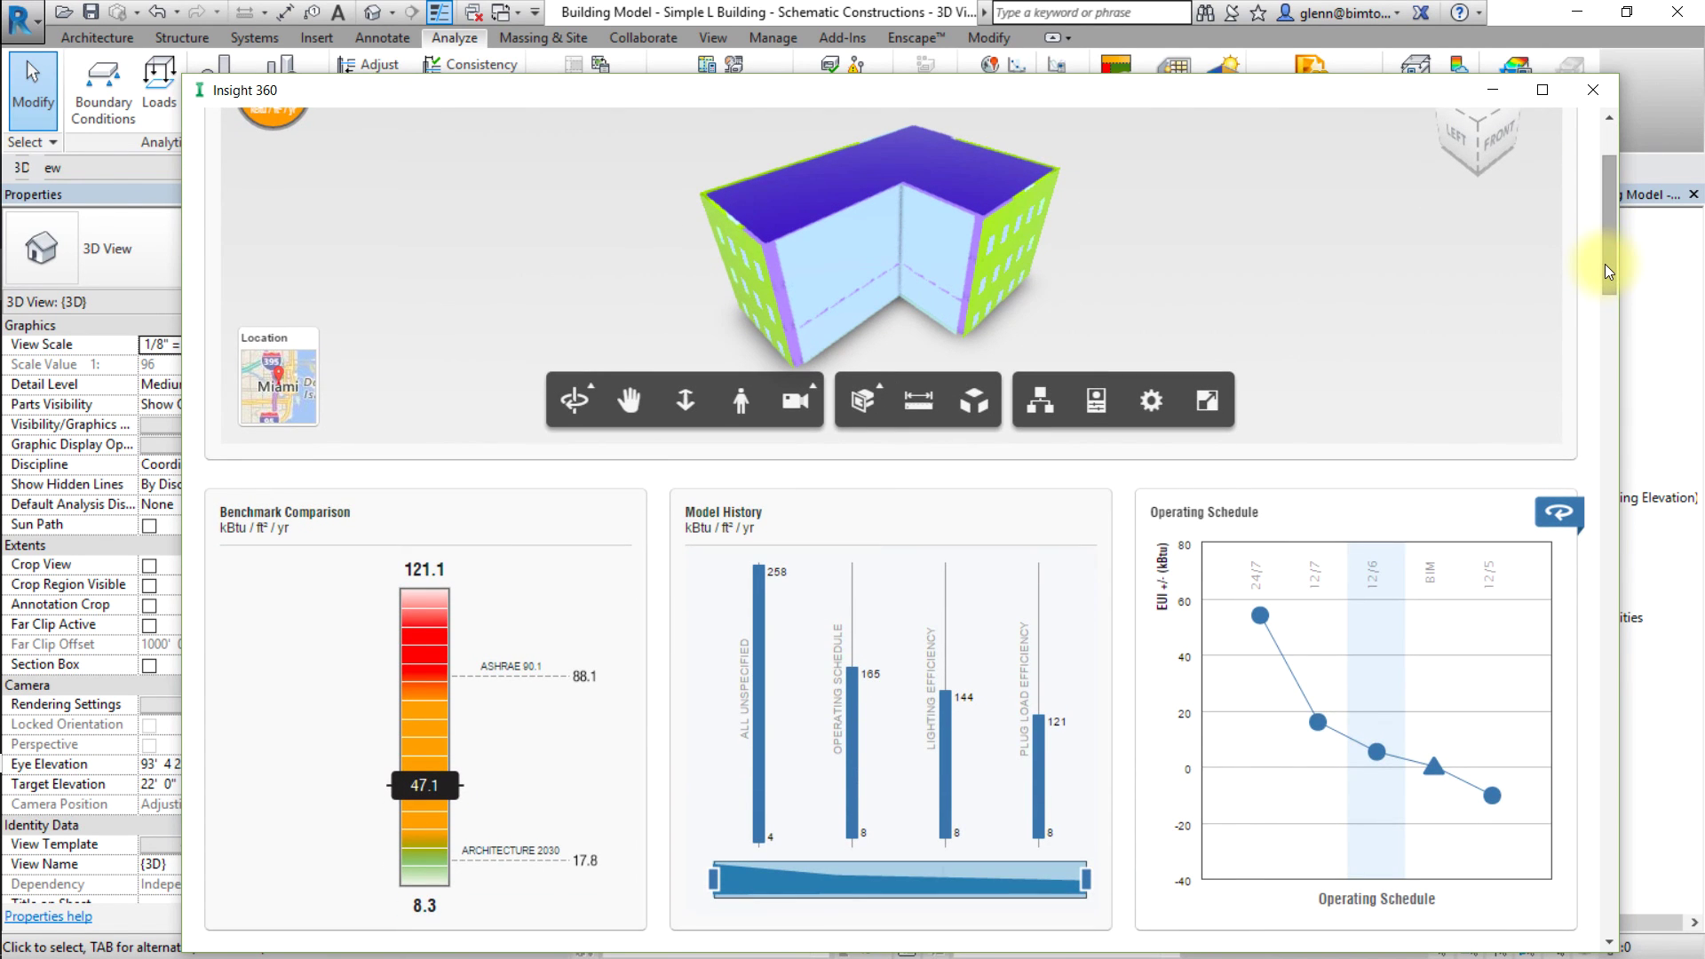